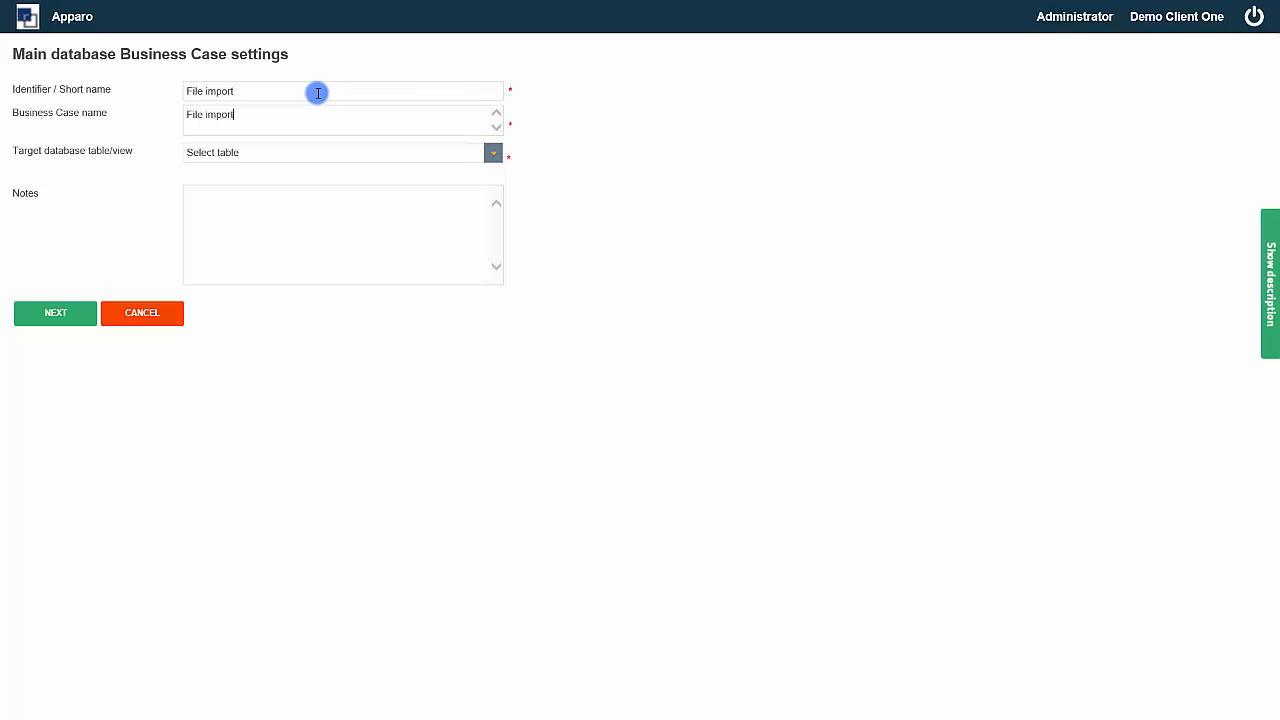
# Step: Choose SAMPLE_FORECAST_V2 as the target database table and continue to the designer
pyautogui.click(490, 155)
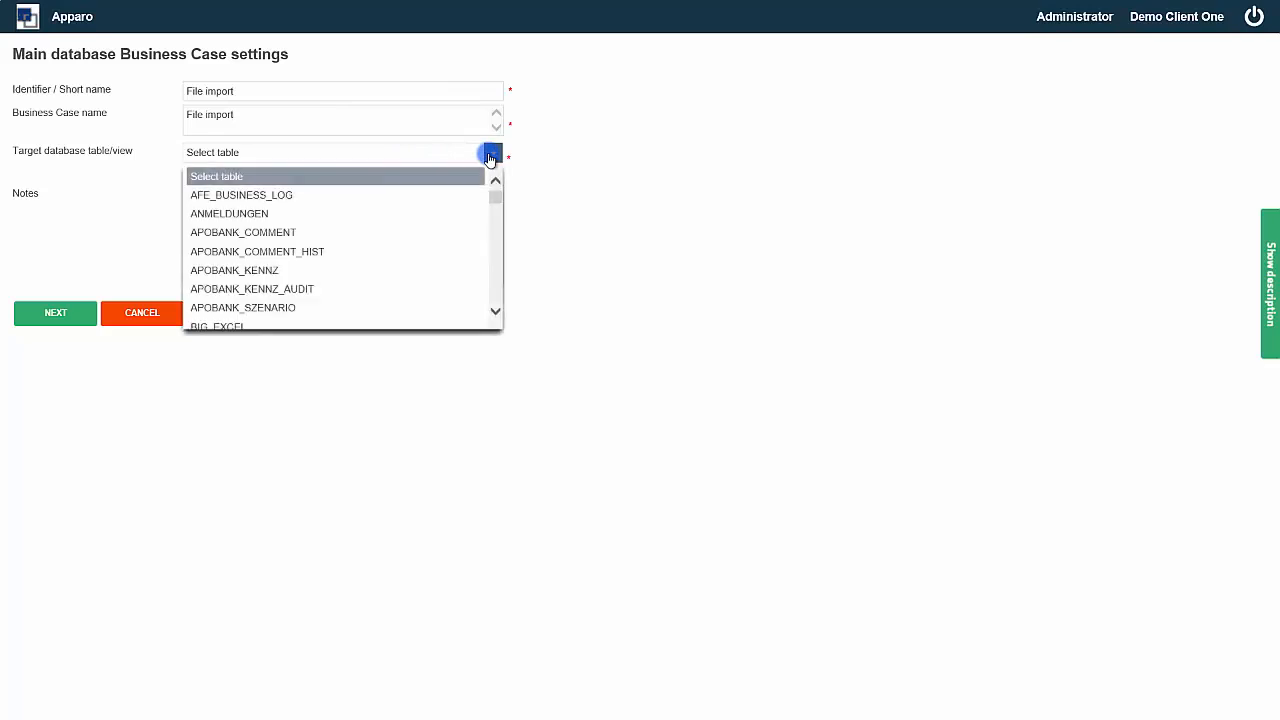
pyautogui.write('sample_f')
pyautogui.scroll(-3, 388, 250)
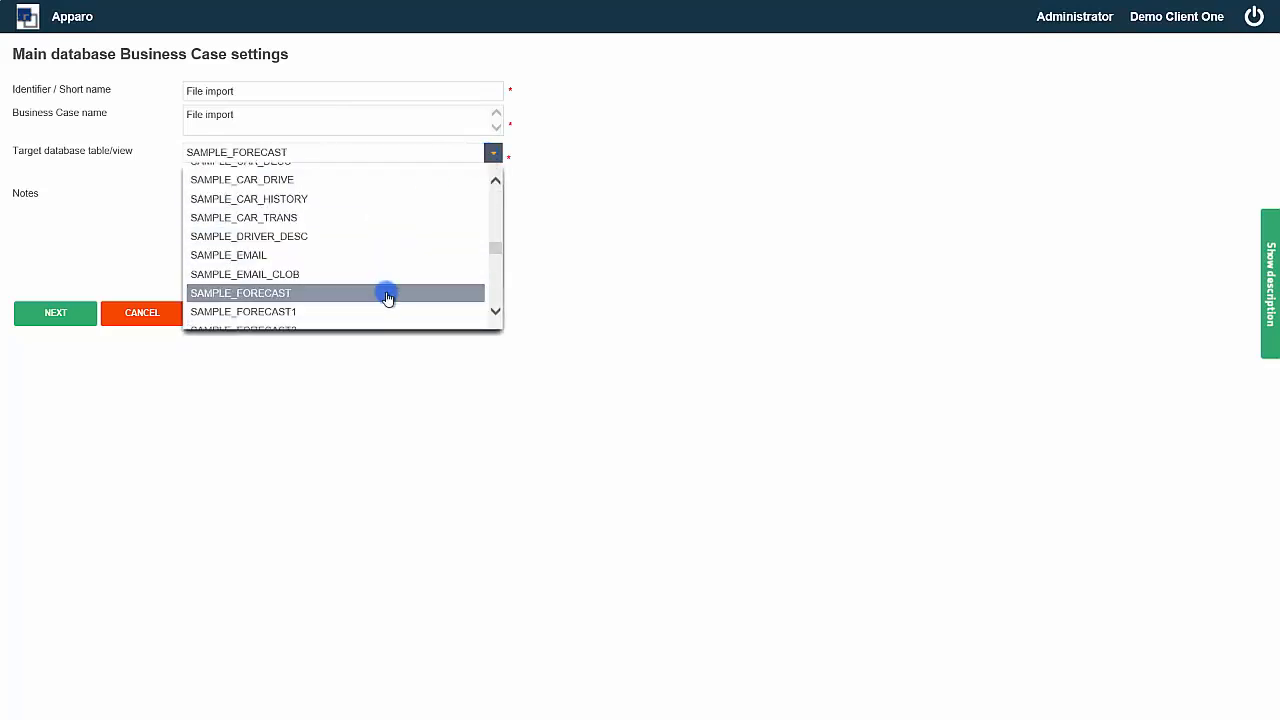
pyautogui.click(360, 305)
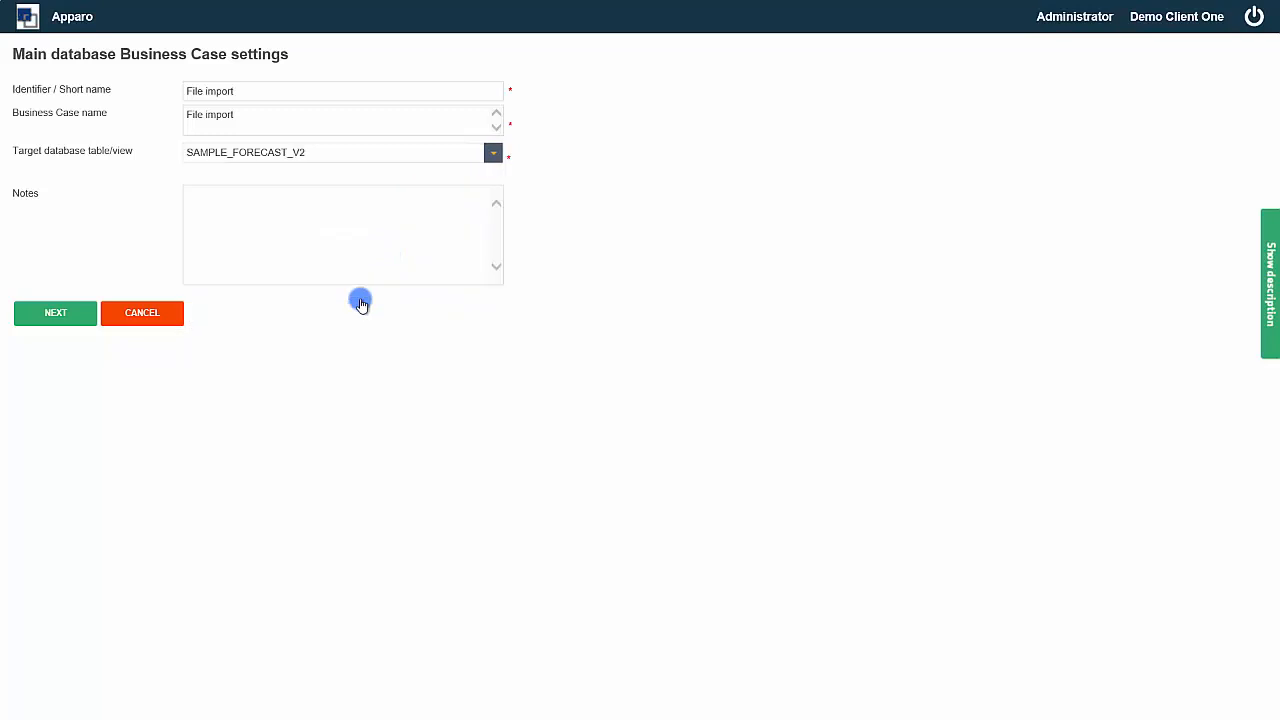
pyautogui.click(85, 314)
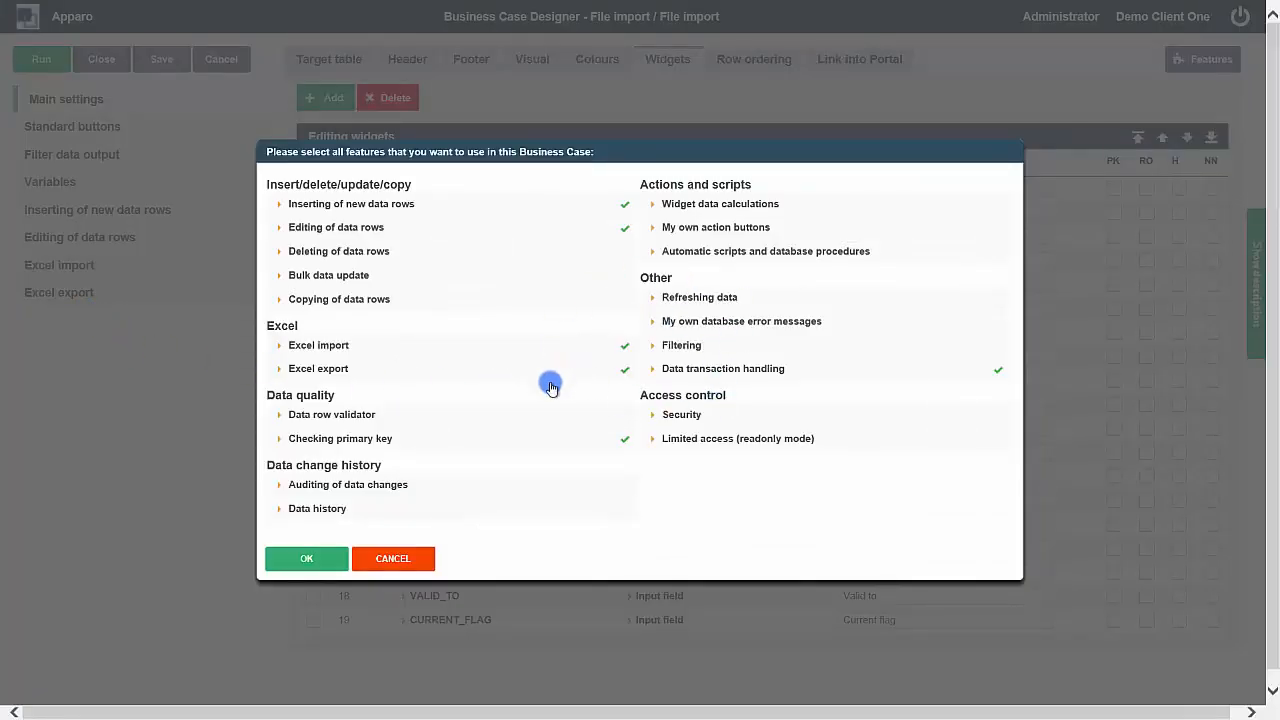
# Step: Accept the feature selection and select the PRODUCT_ID, PRODUCT_LINE_ID, OFFICE_ID and PLAN_YEAR rows
pyautogui.click(316, 562)
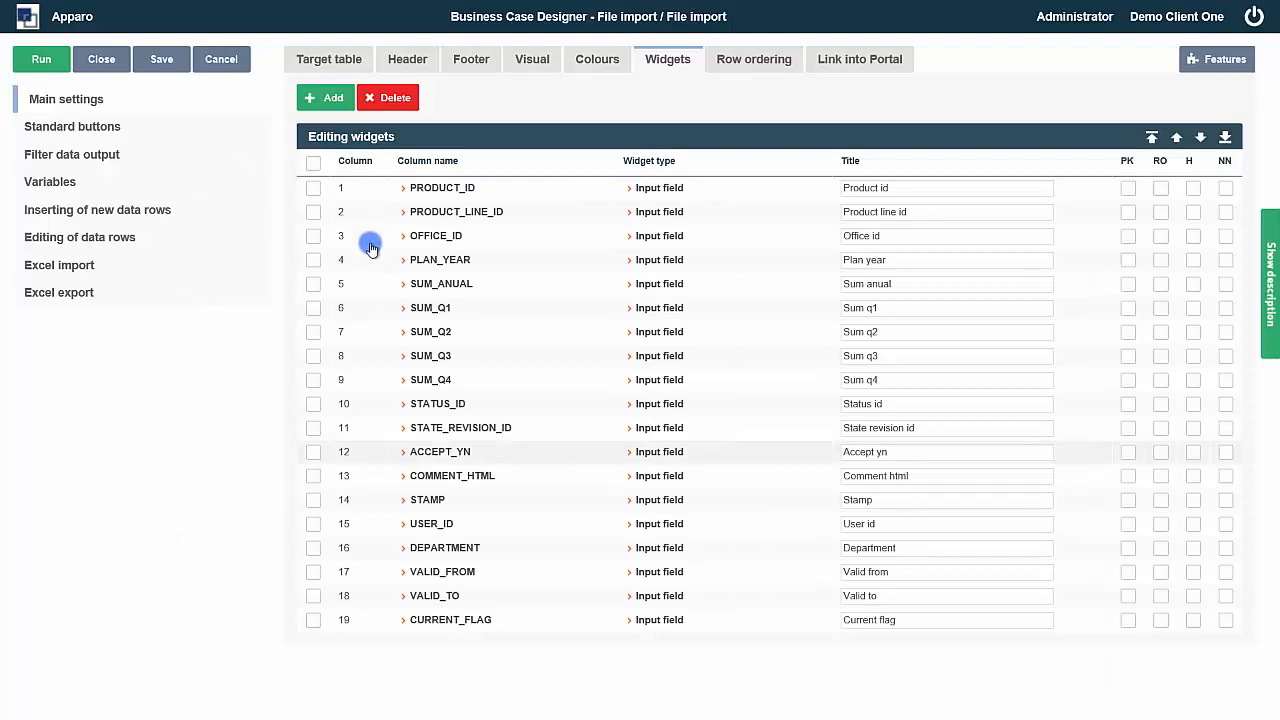
pyautogui.click(313, 188)
pyautogui.click(313, 212)
pyautogui.click(313, 236)
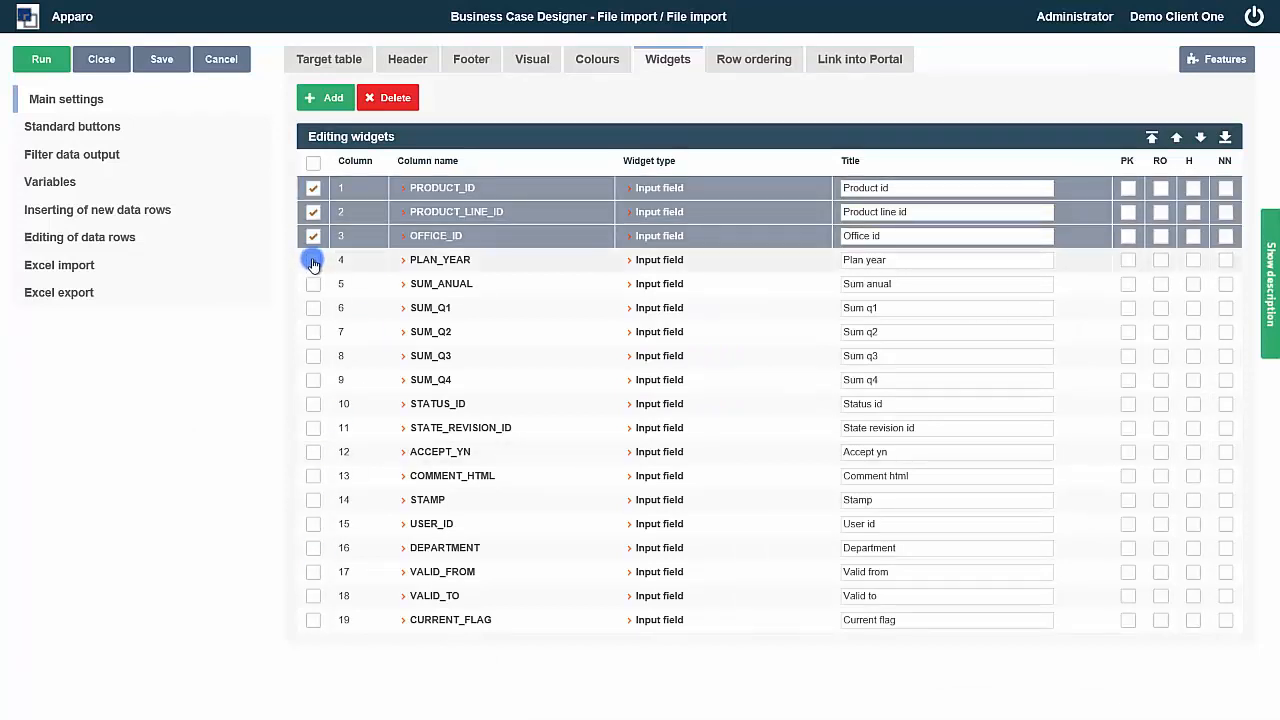
pyautogui.click(313, 260)
# Step: Mark PRODUCT_ID, PRODUCT_LINE_ID, OFFICE_ID and PLAN_YEAR as primary keys
pyautogui.click(1128, 190)
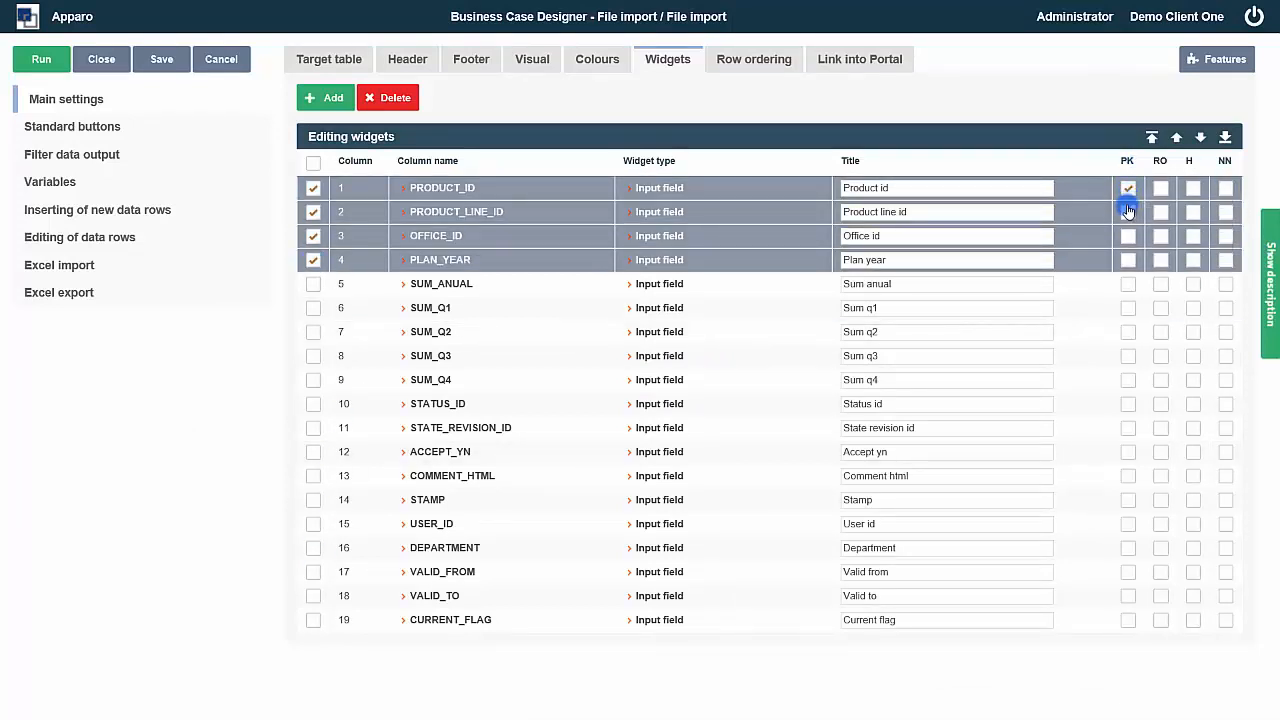
pyautogui.click(1128, 212)
pyautogui.click(1128, 236)
pyautogui.click(1128, 260)
pyautogui.moveTo(453, 215); pyautogui.dragTo(466, 199)
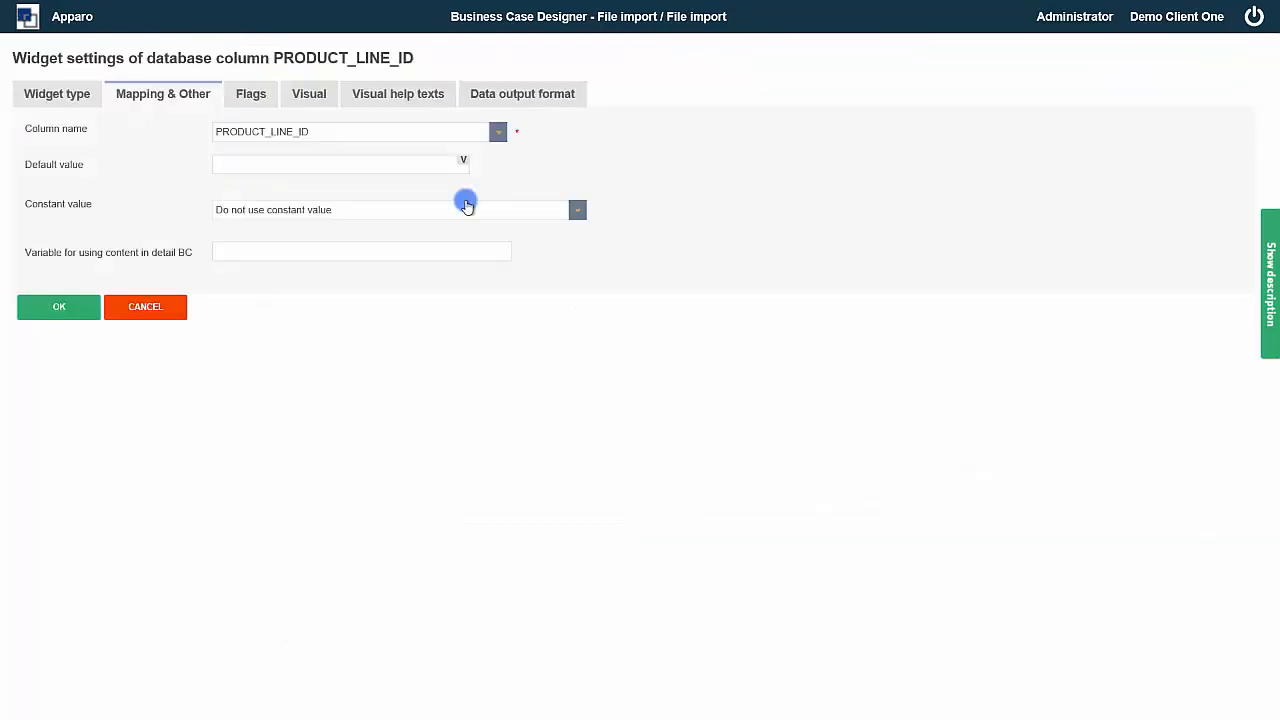
# Step: Make PRODUCT_LINE_ID a lookup dropdown reading the SAMPLE_PRODUCT_LINE table
pyautogui.click(79, 91)
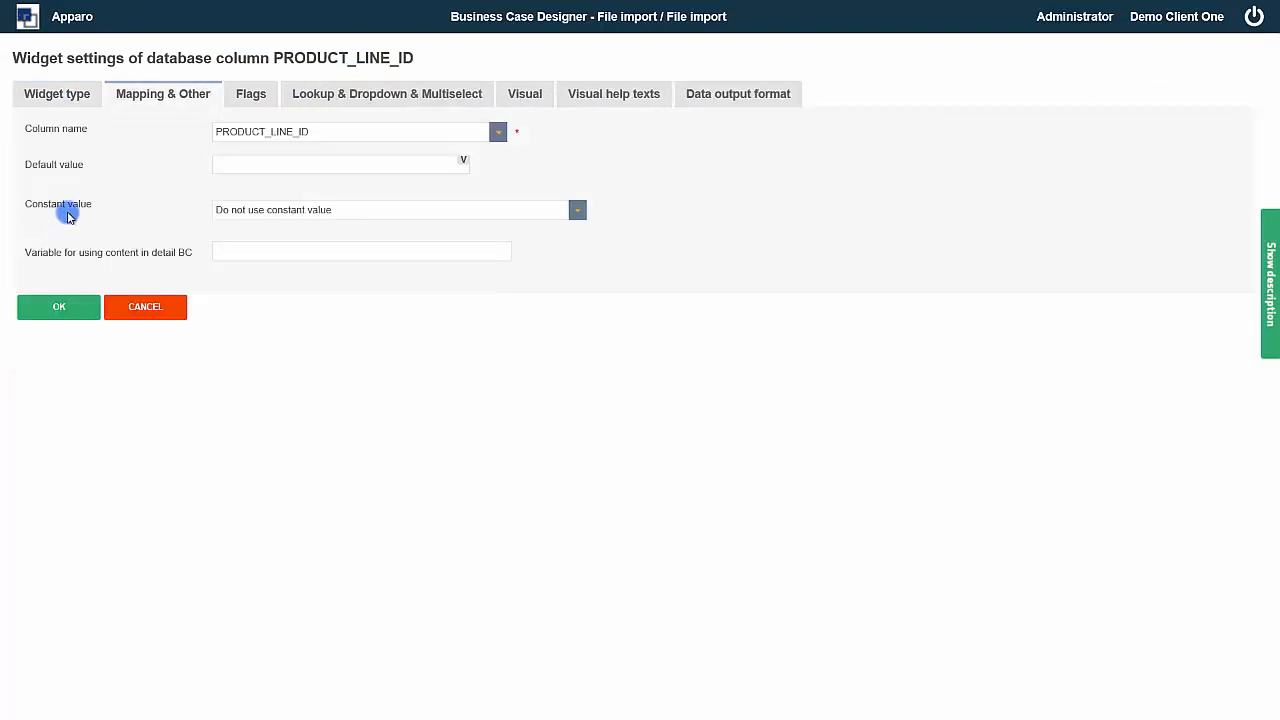
pyautogui.click(385, 93)
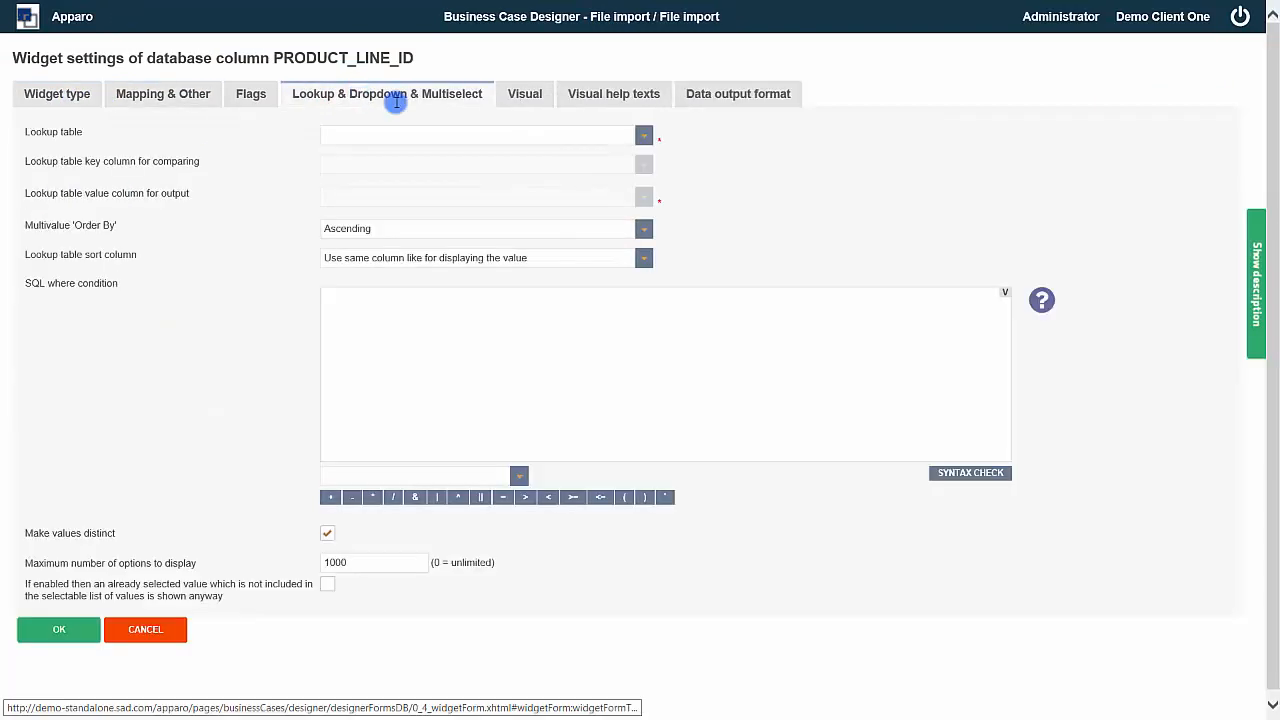
pyautogui.click(474, 135)
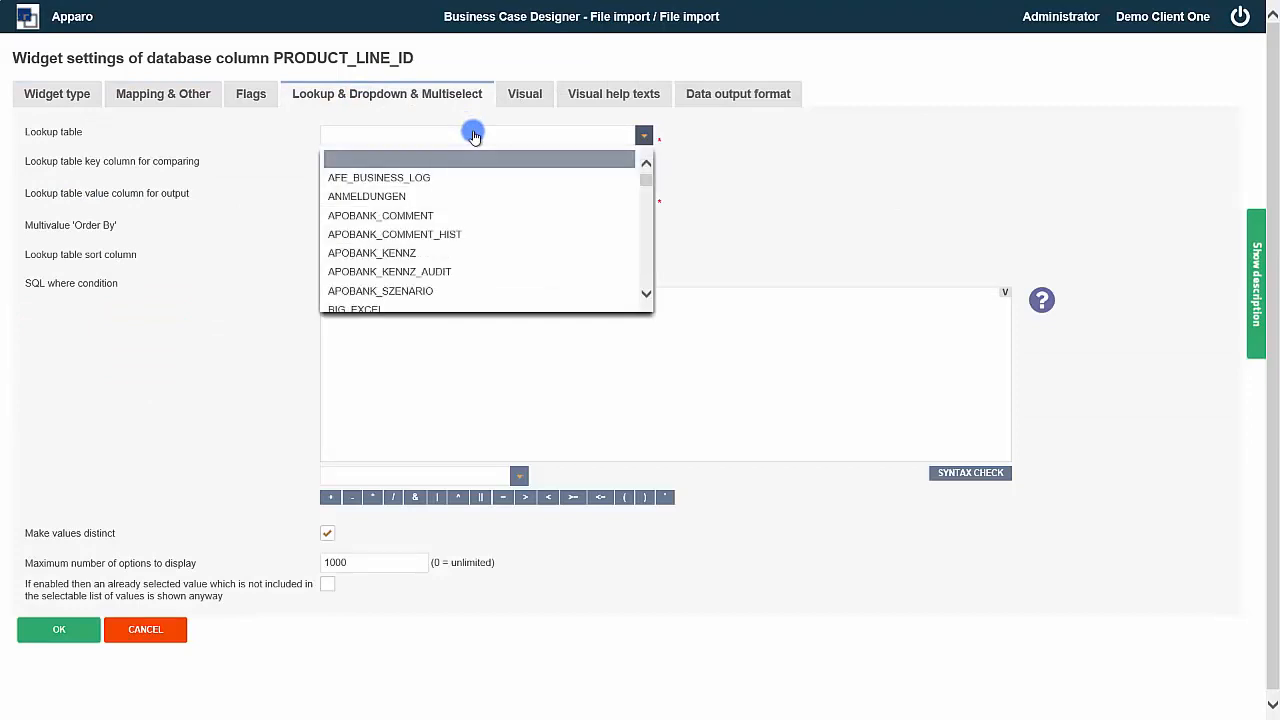
pyautogui.press('s')
pyautogui.scroll(-3, 486, 220)
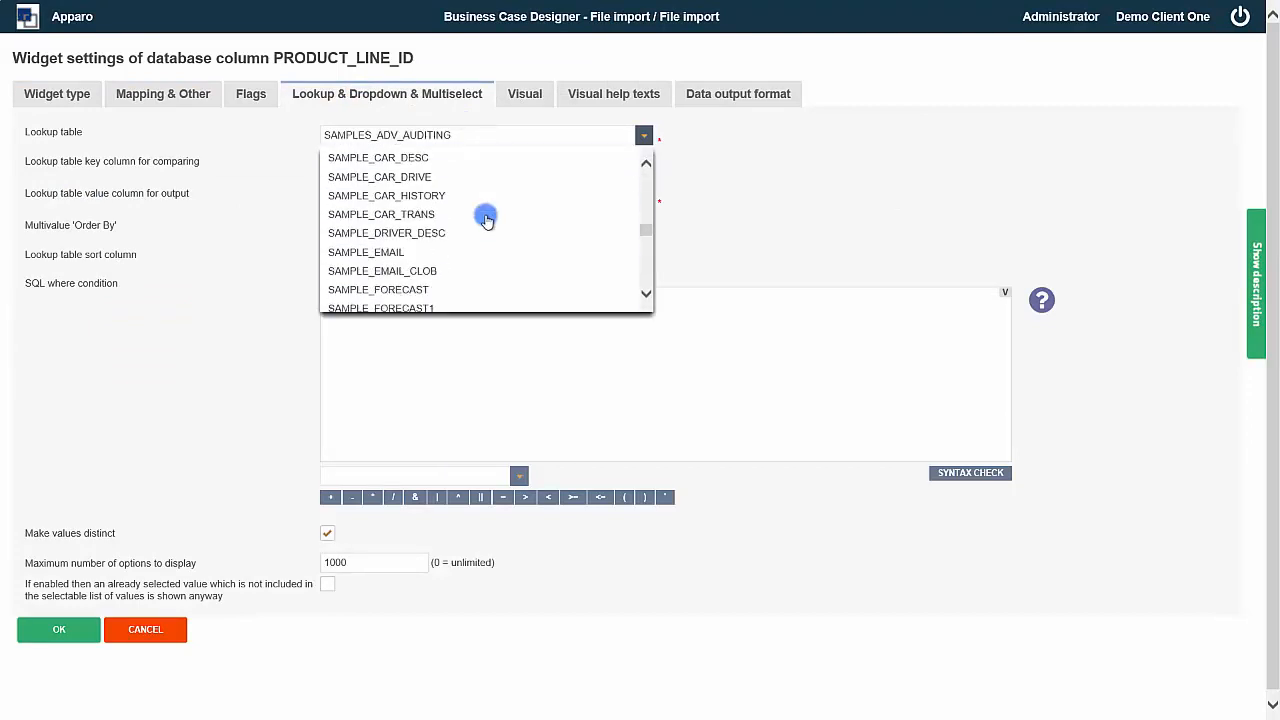
pyautogui.scroll(-4, 486, 220)
pyautogui.scroll(-5, 486, 218)
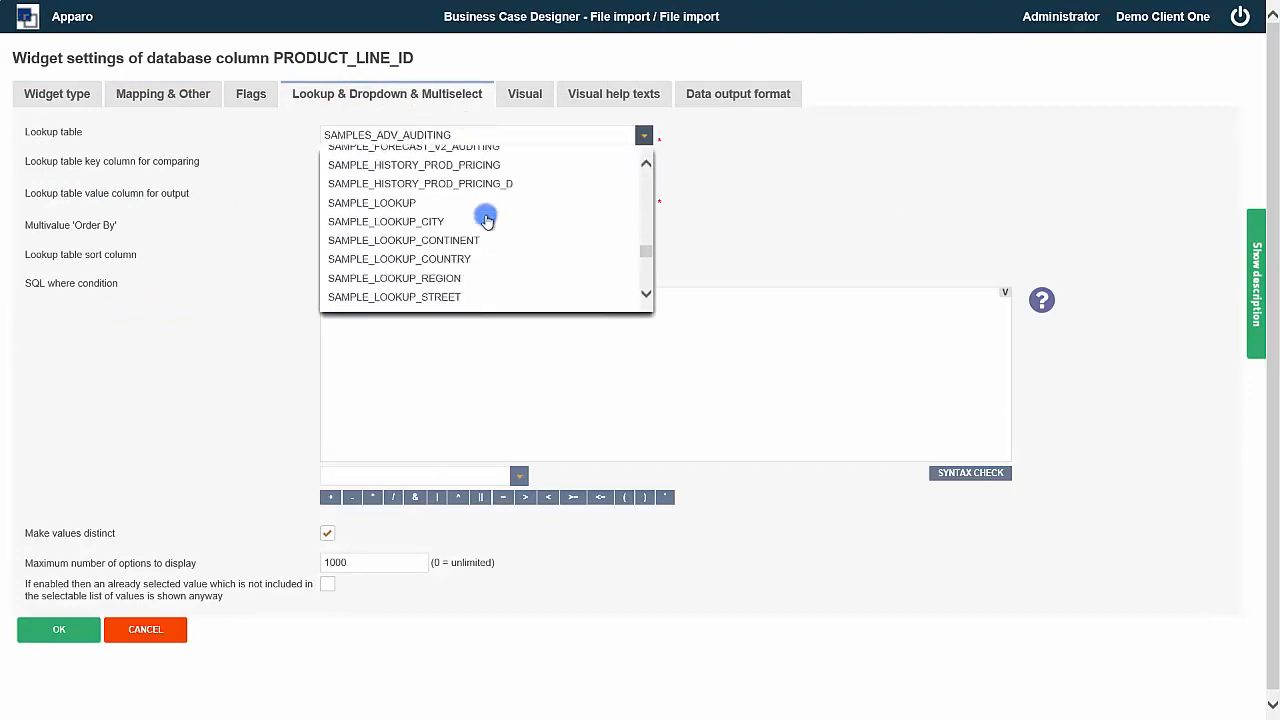
pyautogui.click(440, 278)
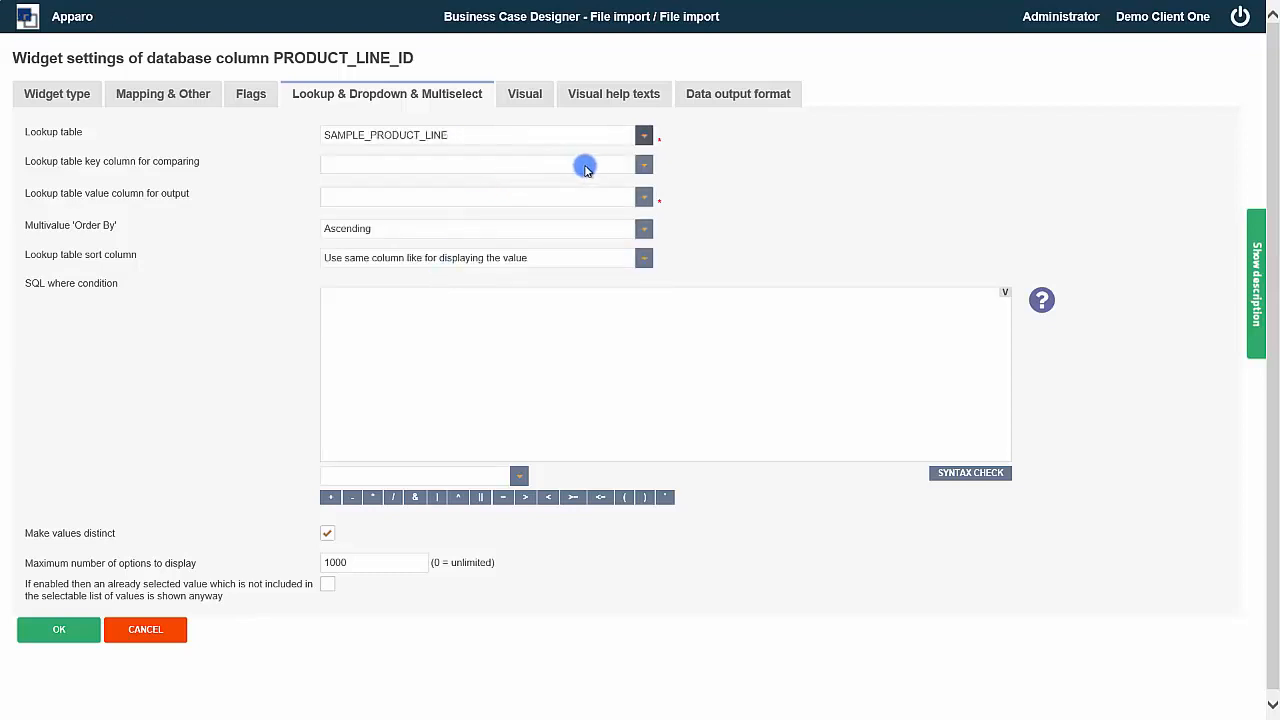
# Step: Key the lookup on PRODUCT_LINE_ID, display PRODUCT_LINE_NAME_<%LANGUAGES%>, and confirm
pyautogui.click(645, 166)
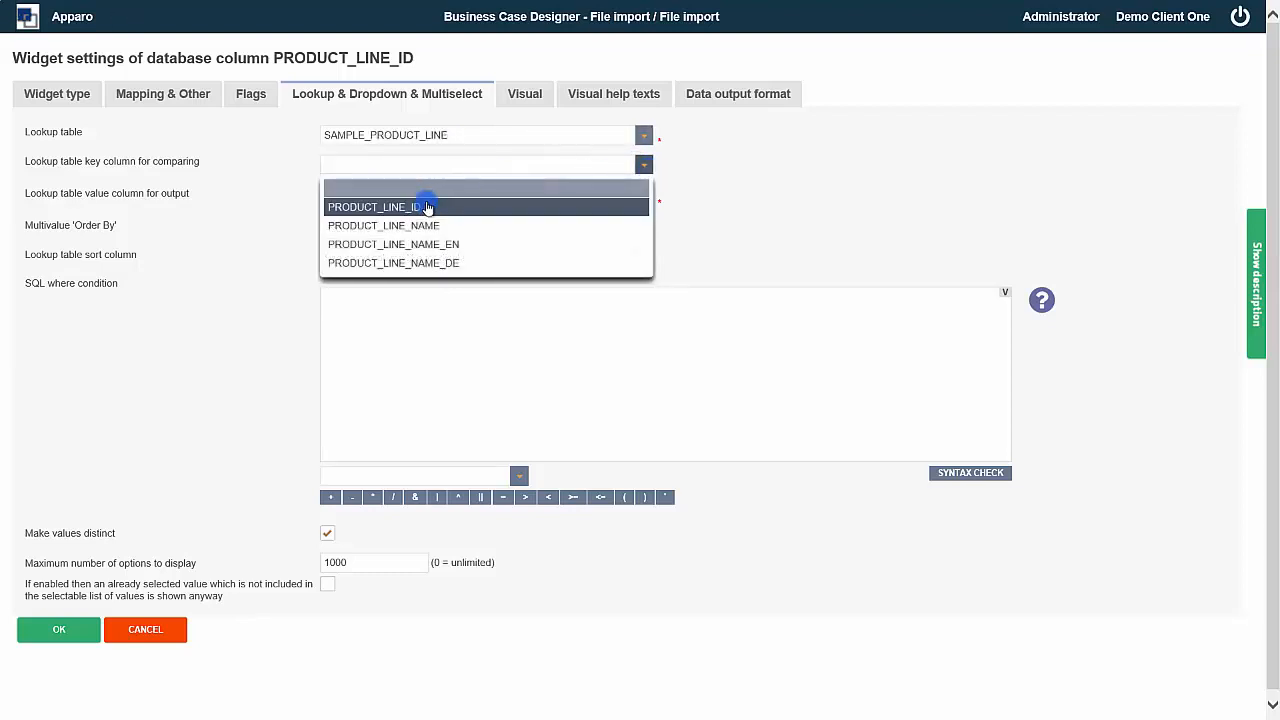
pyautogui.click(423, 206)
pyautogui.click(645, 198)
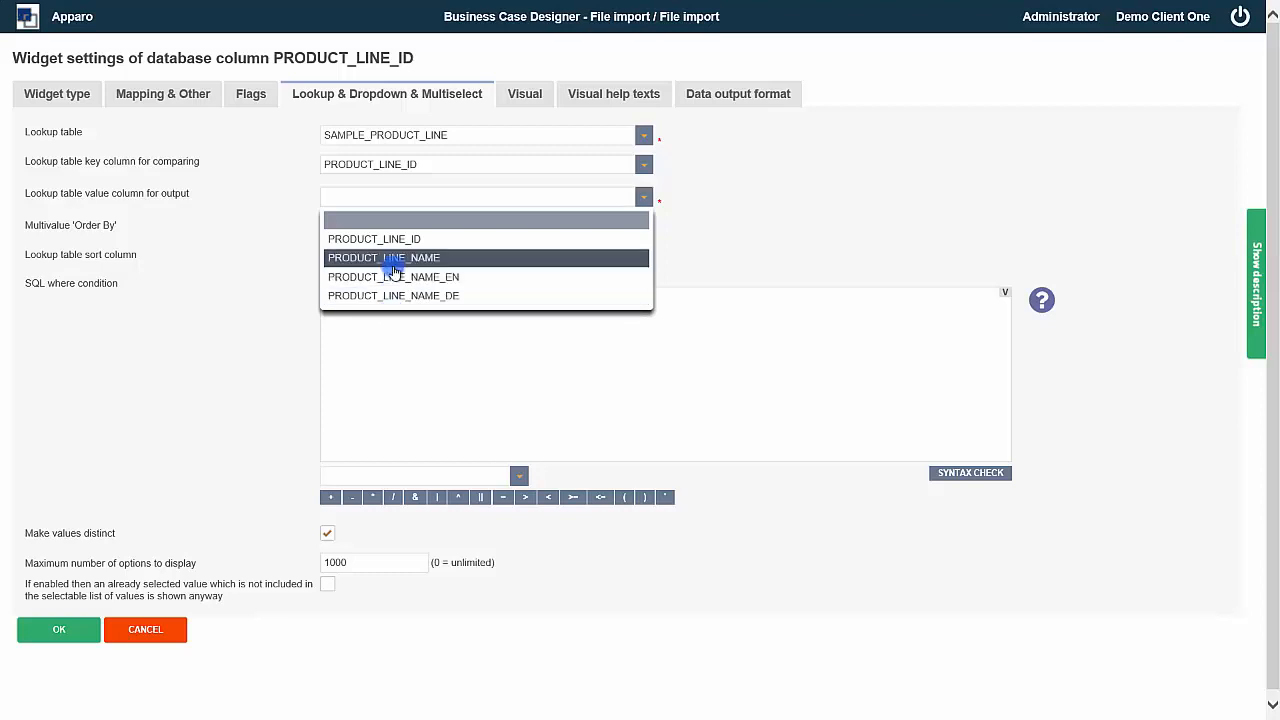
pyautogui.click(395, 262)
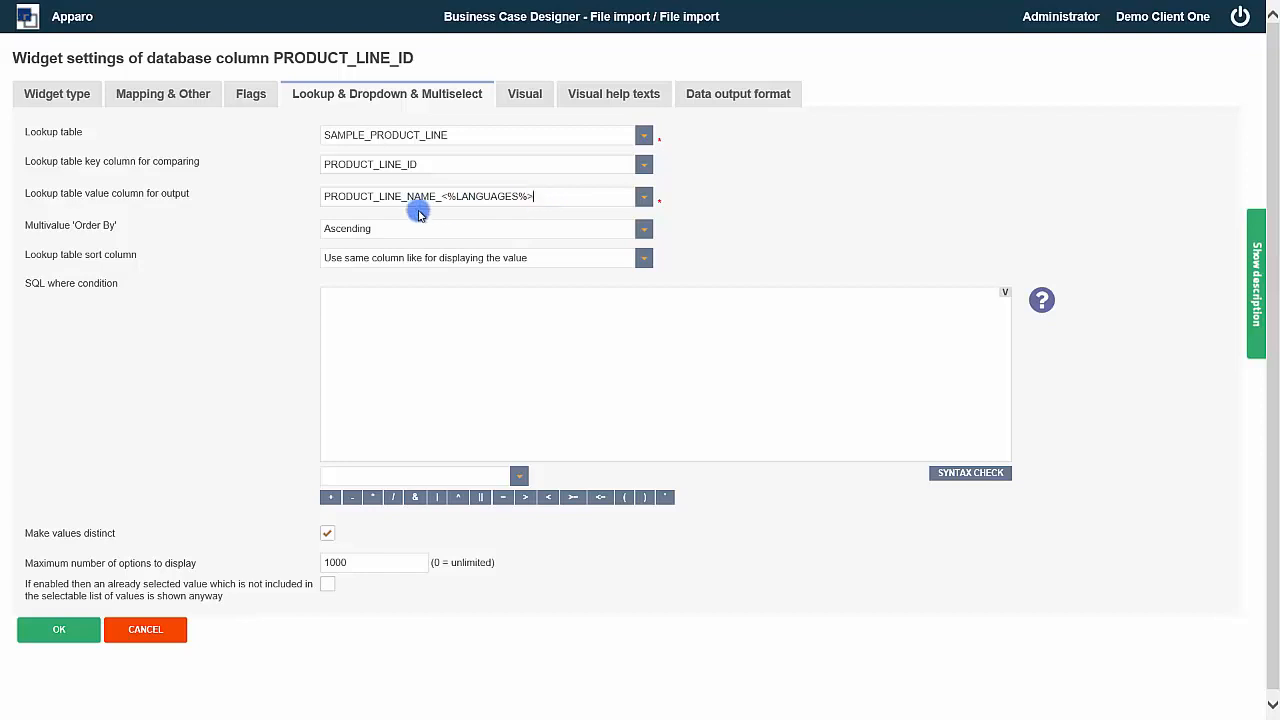
pyautogui.tripleClick(425, 201)
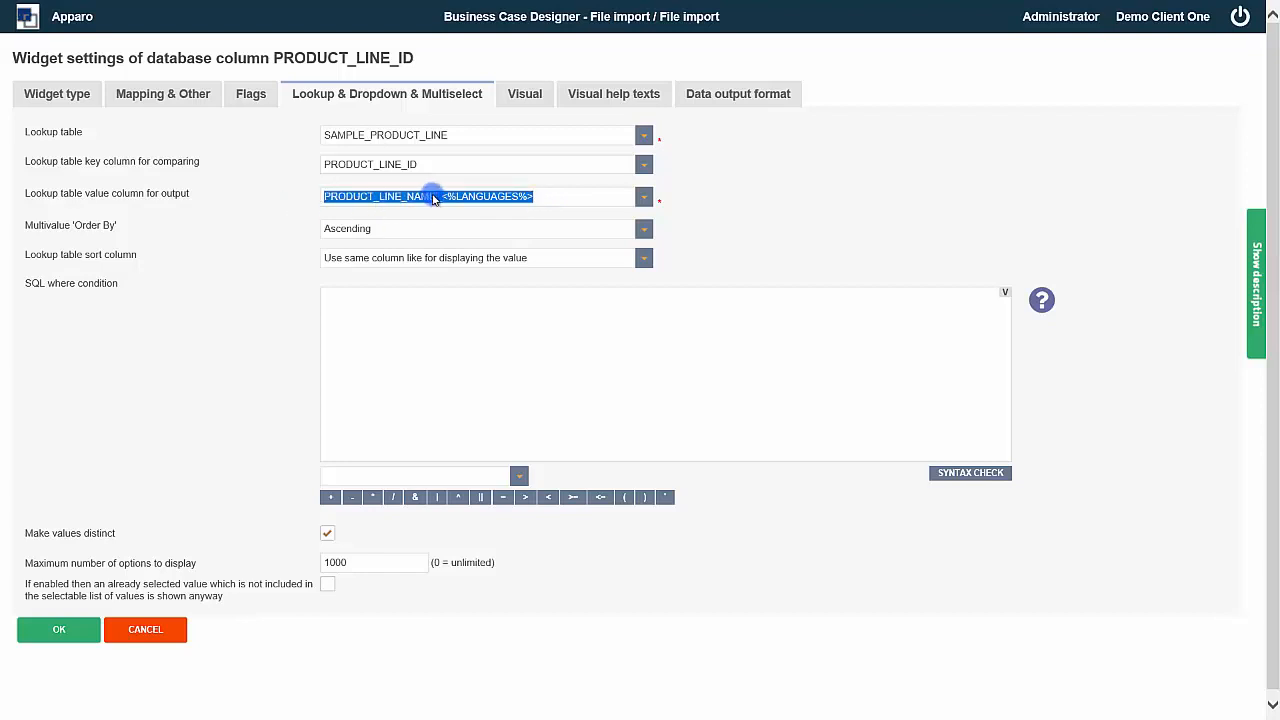
pyautogui.click(493, 208)
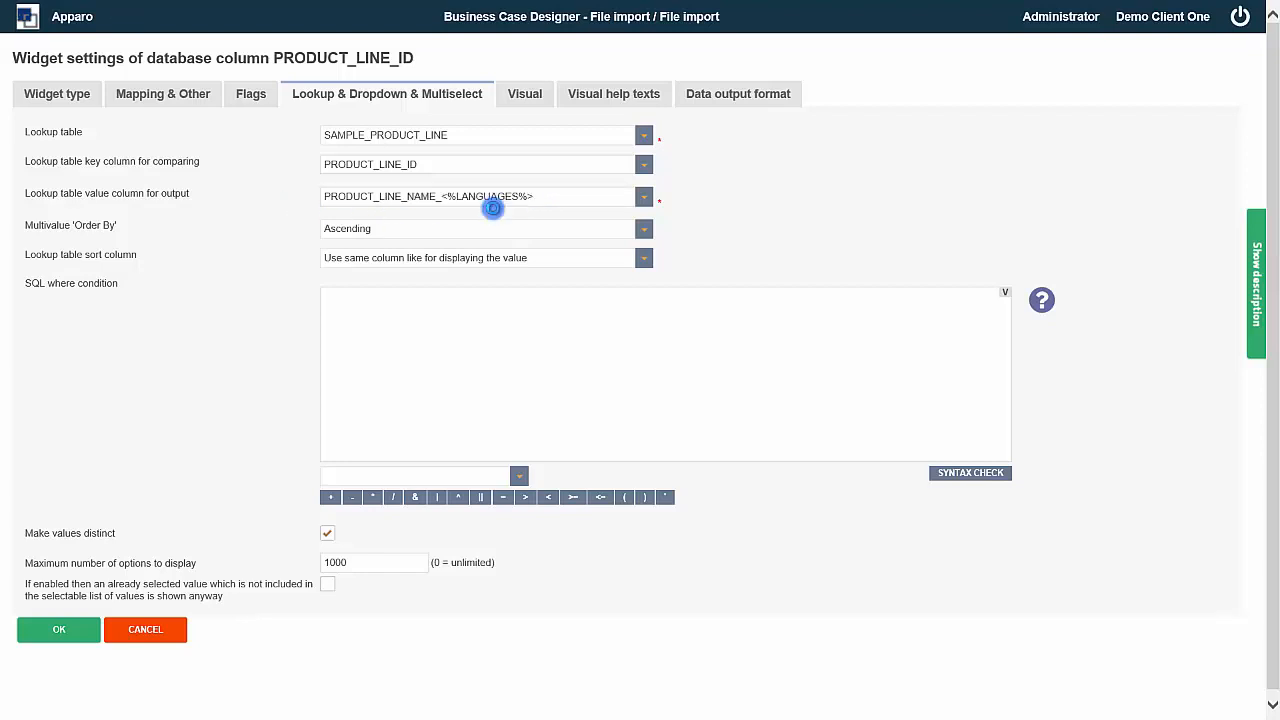
pyautogui.click(78, 633)
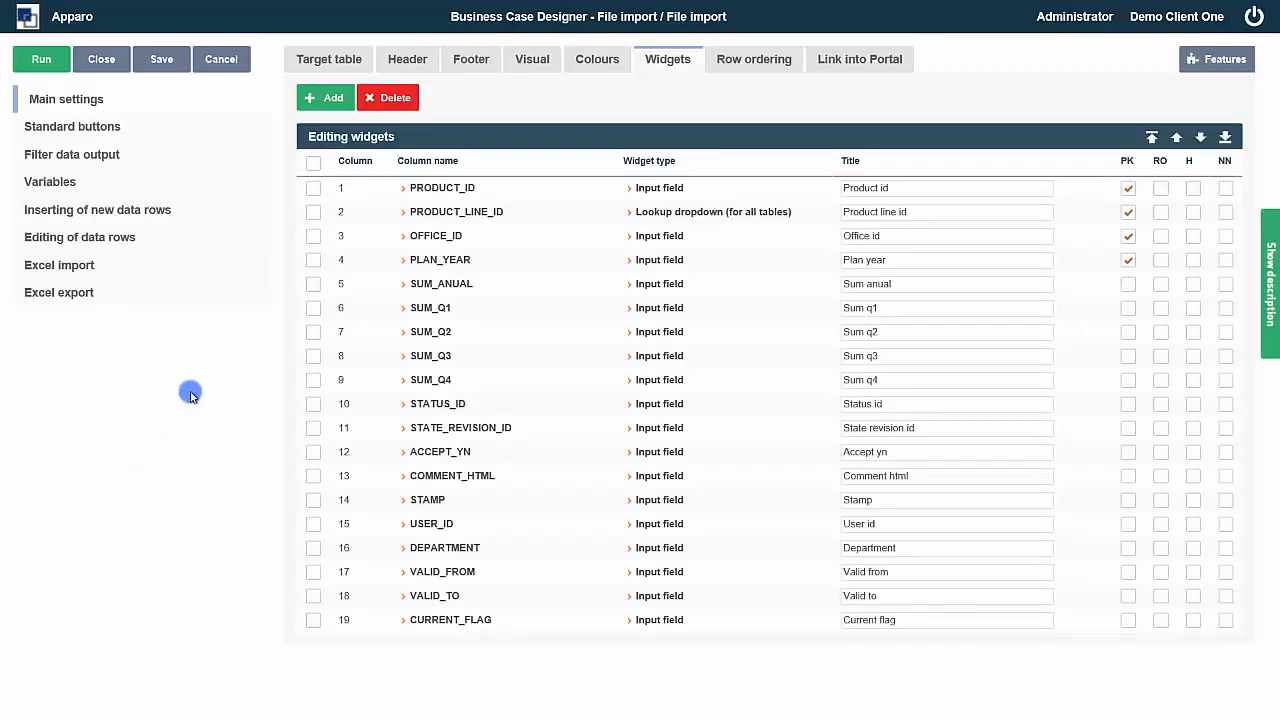
# Step: Give PLAN_YEAR the constant value <%DATE%> for the insert case only
pyautogui.click(440, 259)
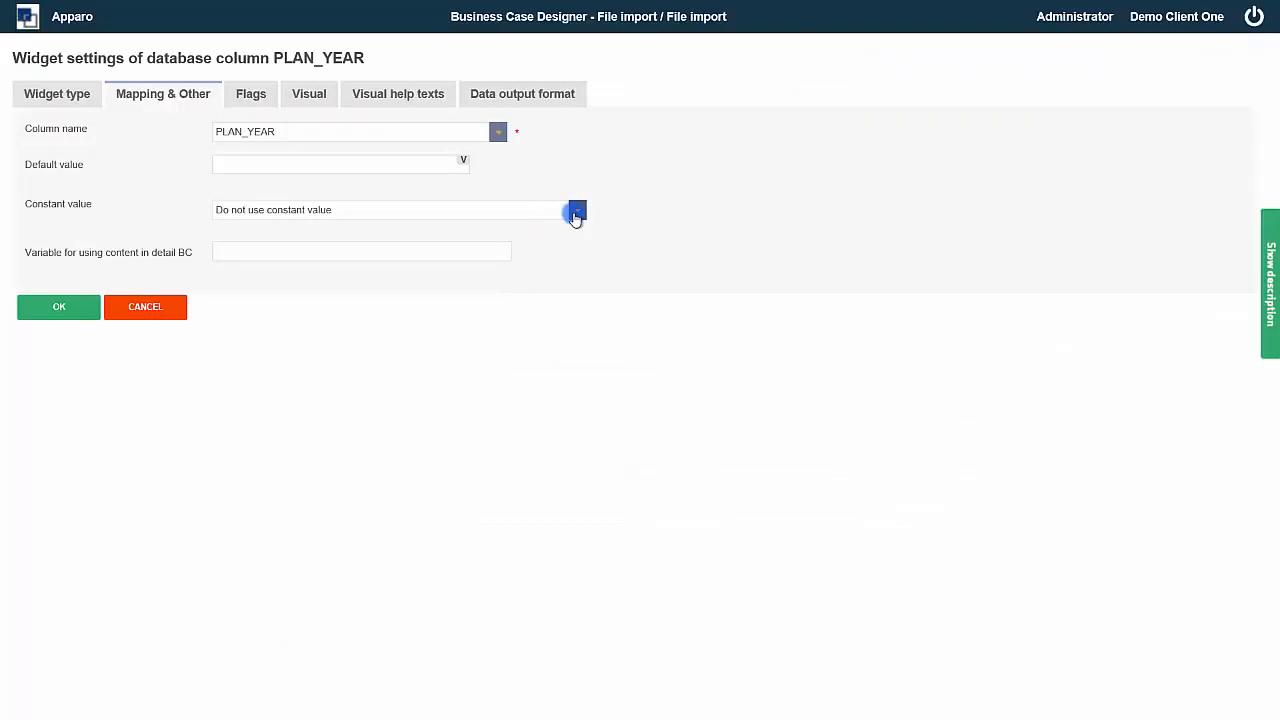
pyautogui.click(576, 213)
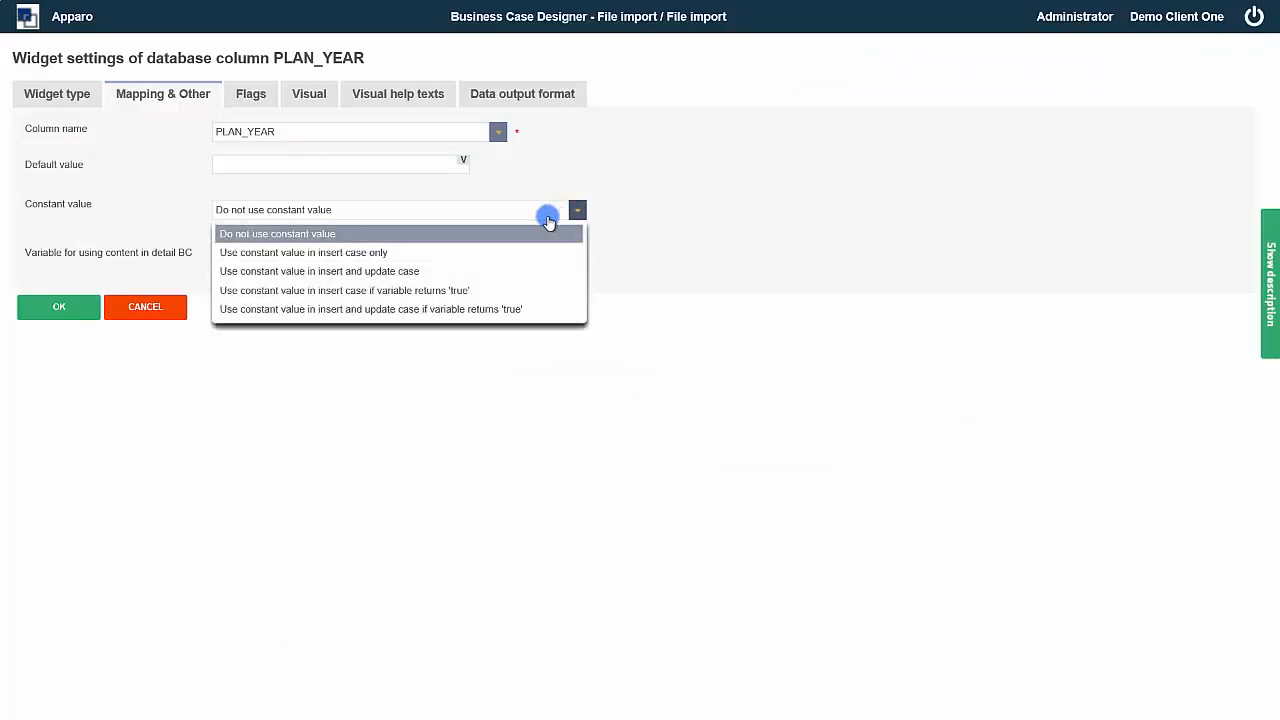
pyautogui.click(366, 256)
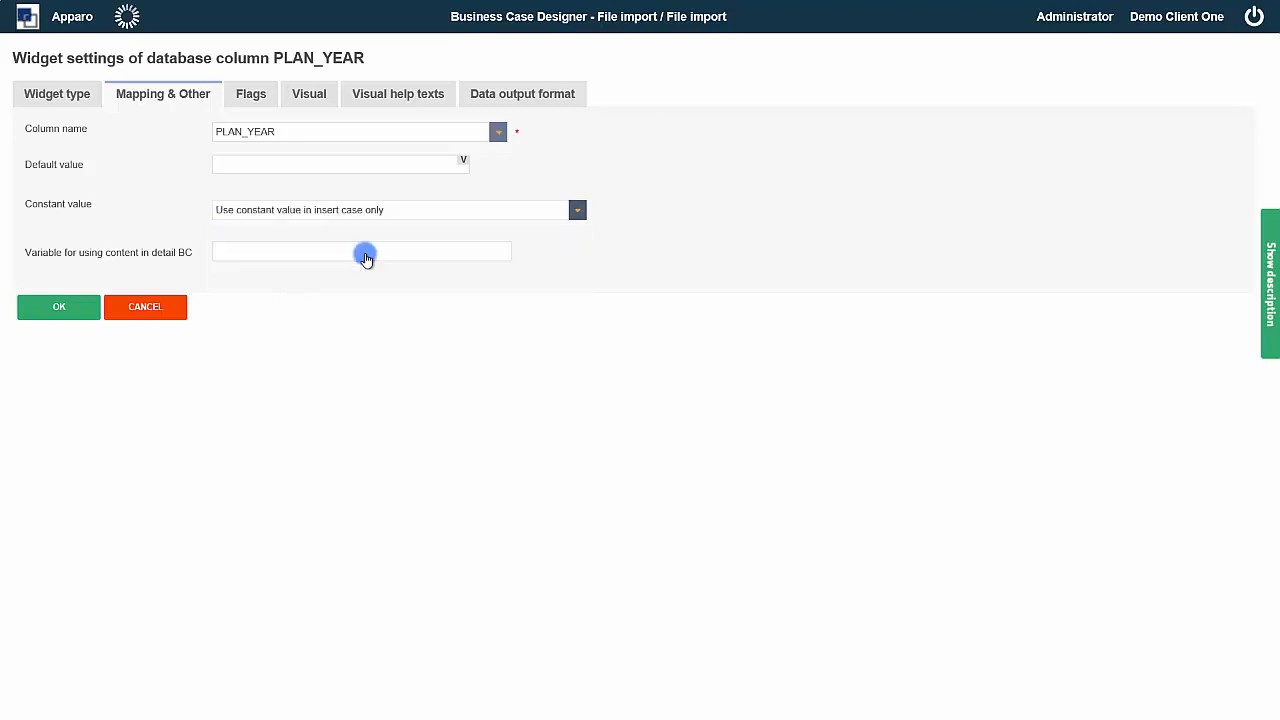
pyautogui.click(245, 238)
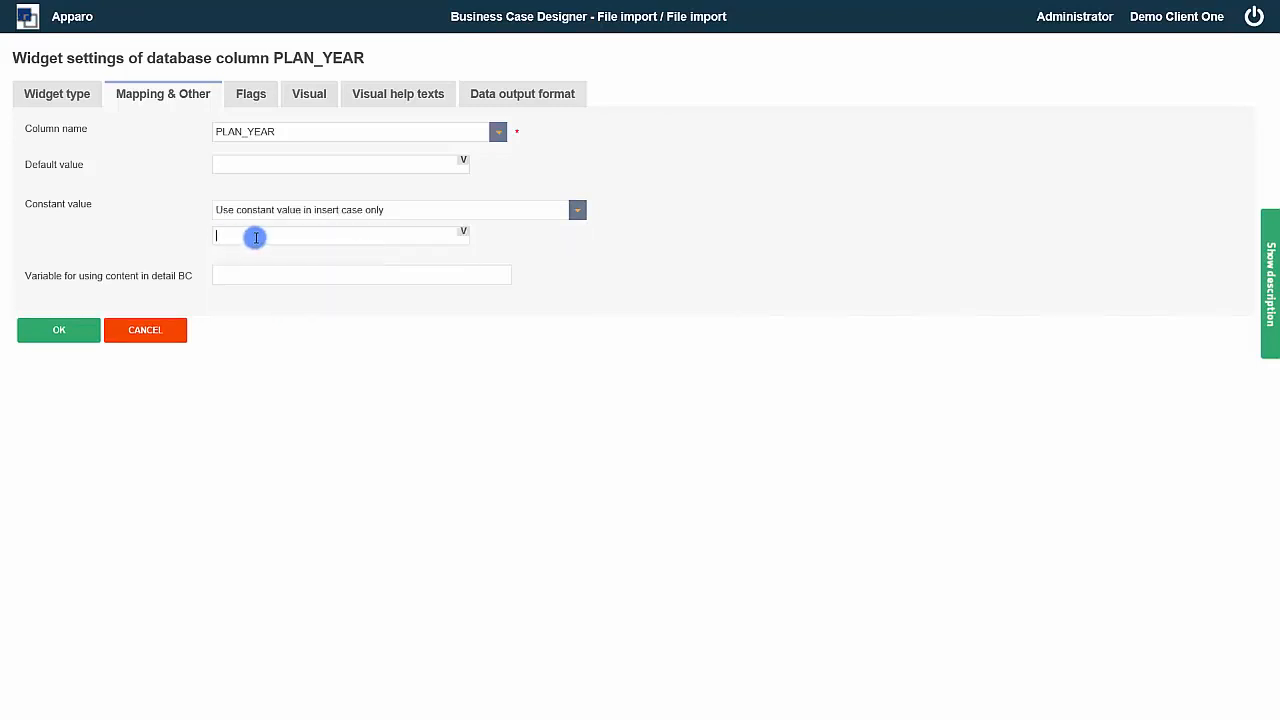
pyautogui.click(463, 232)
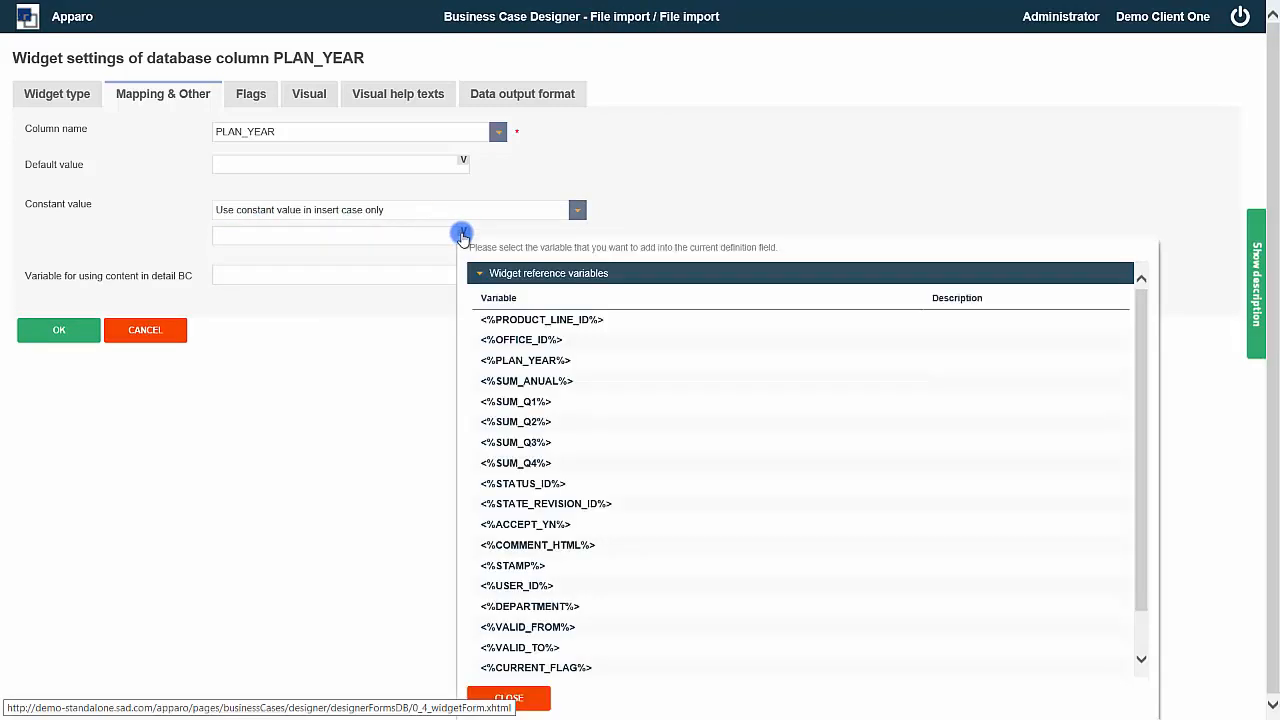
pyautogui.click(487, 274)
pyautogui.click(498, 298)
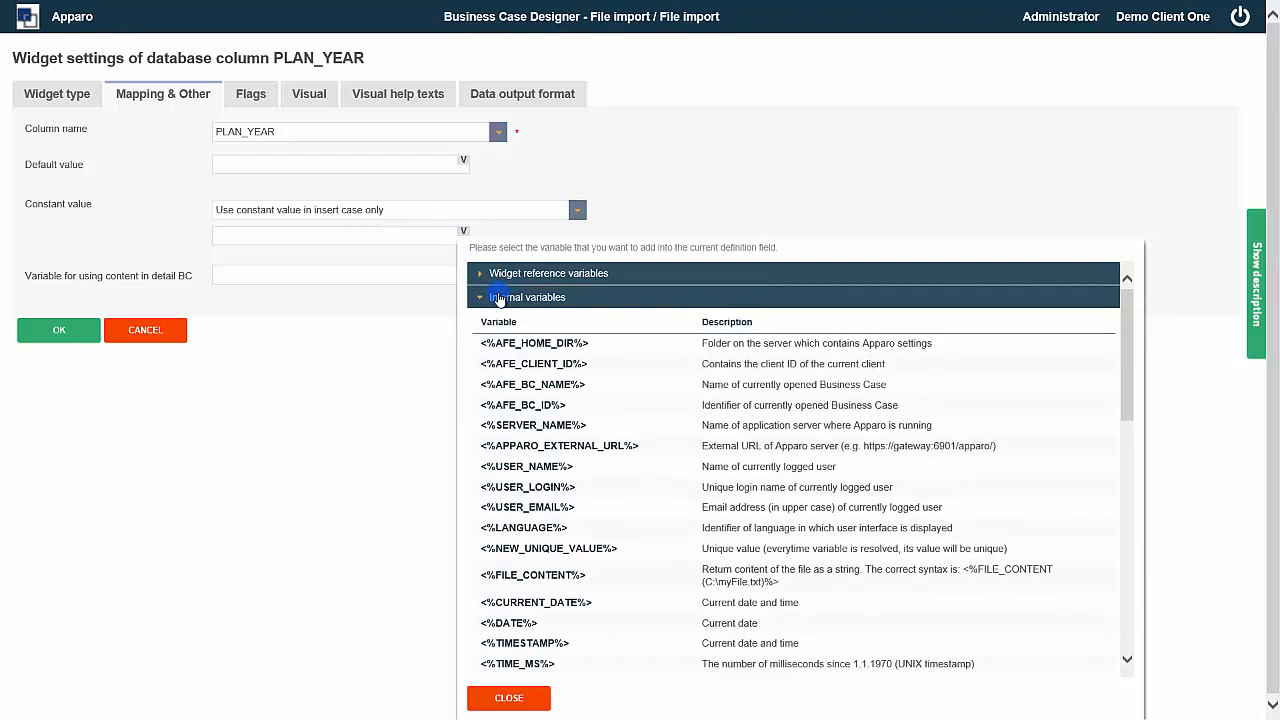
pyautogui.click(527, 624)
# Step: Make PLAN_YEAR read-only and confirm its widget settings
pyautogui.click(242, 96)
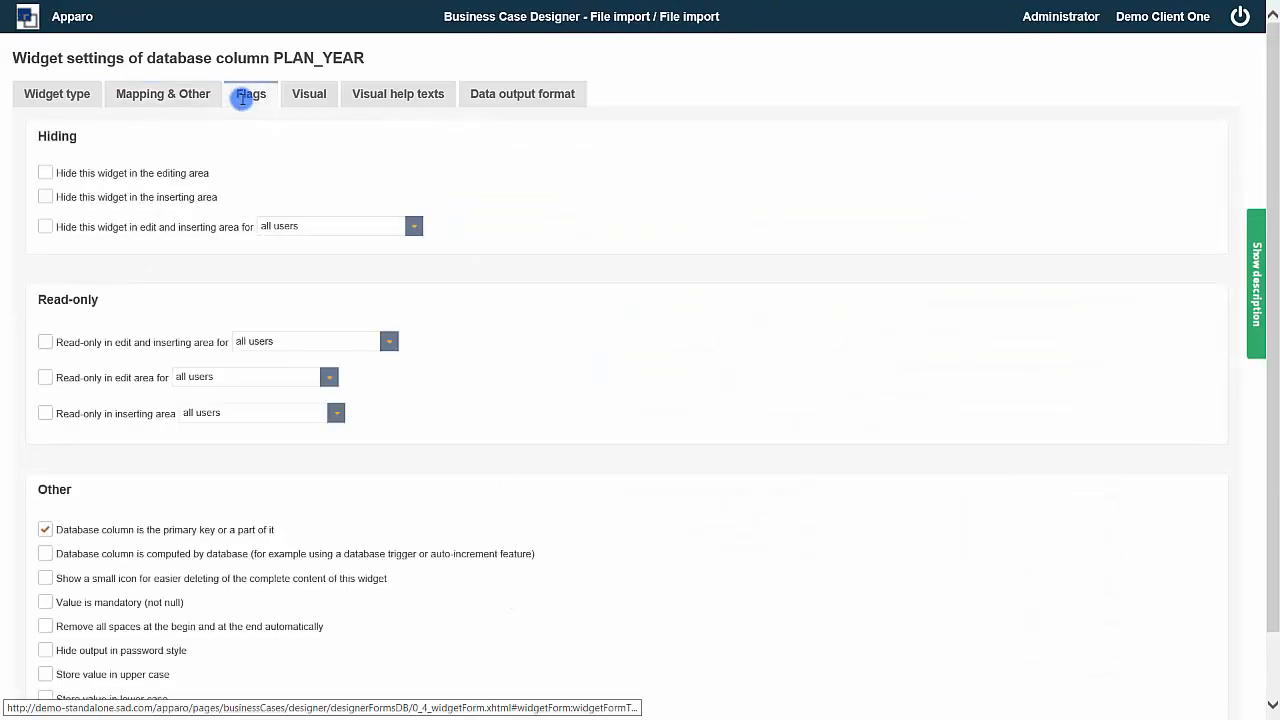
pyautogui.click(45, 343)
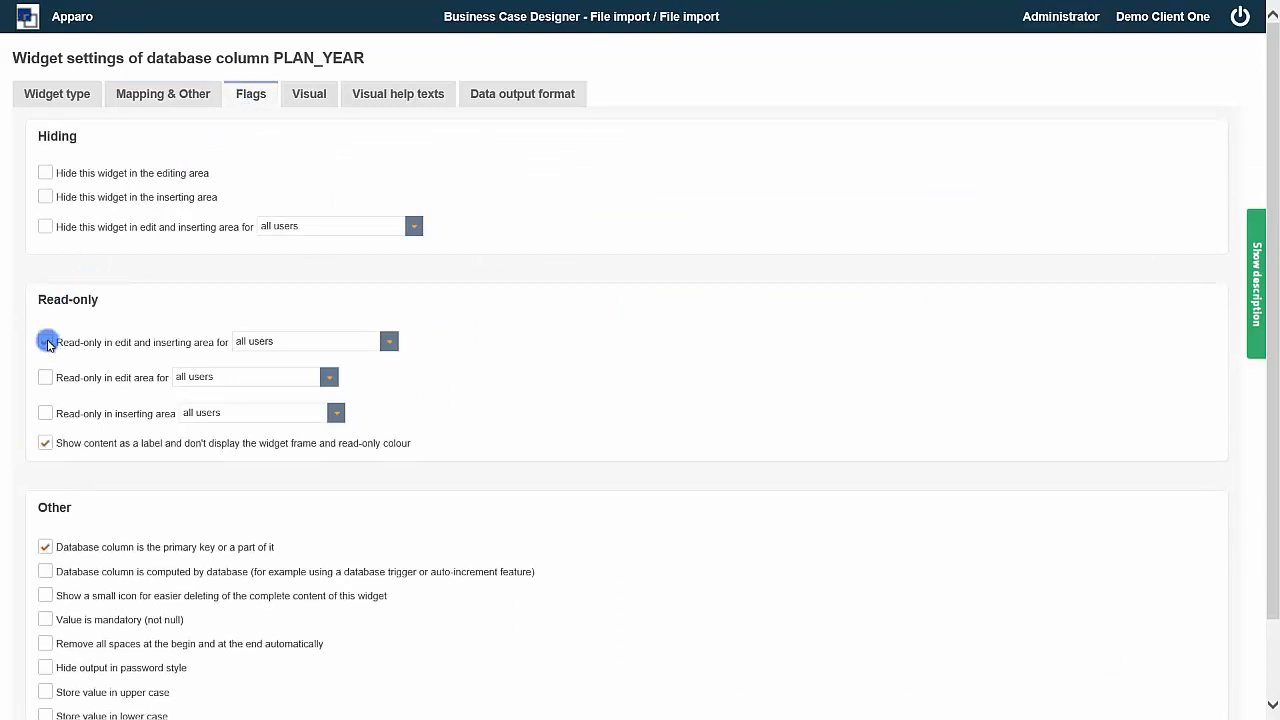
pyautogui.scroll(-2, 47, 345)
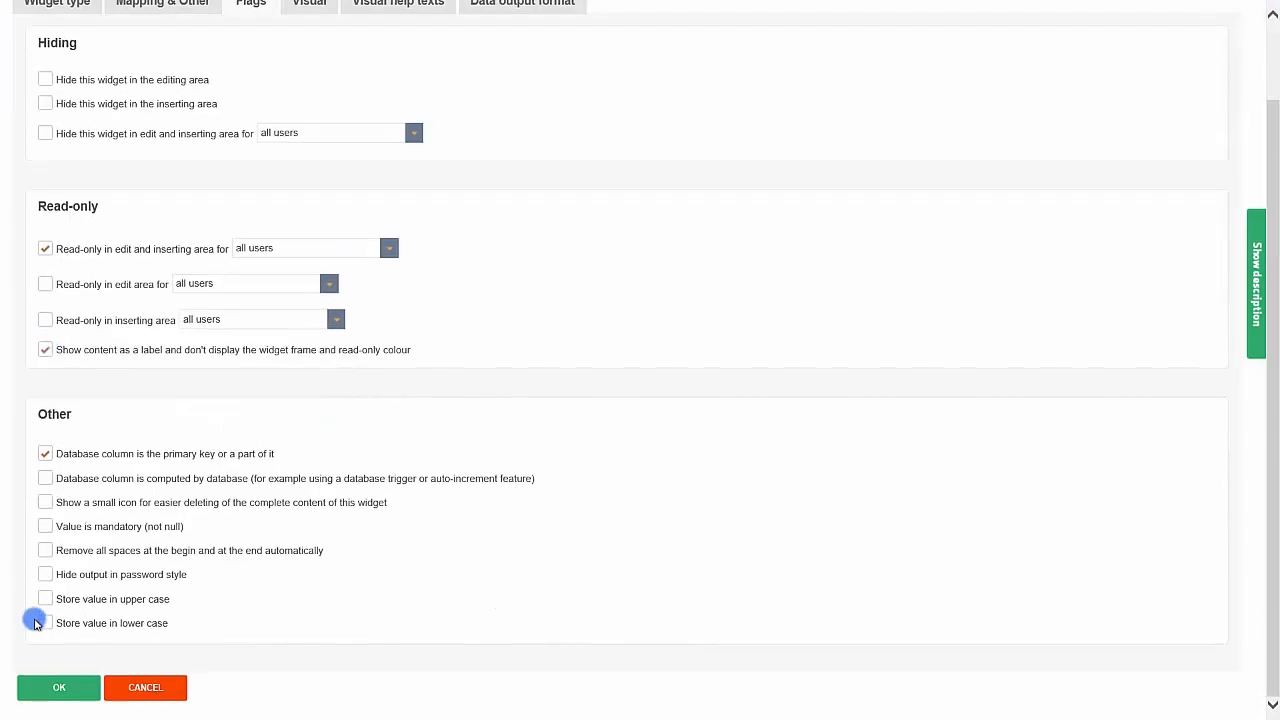
pyautogui.click(46, 689)
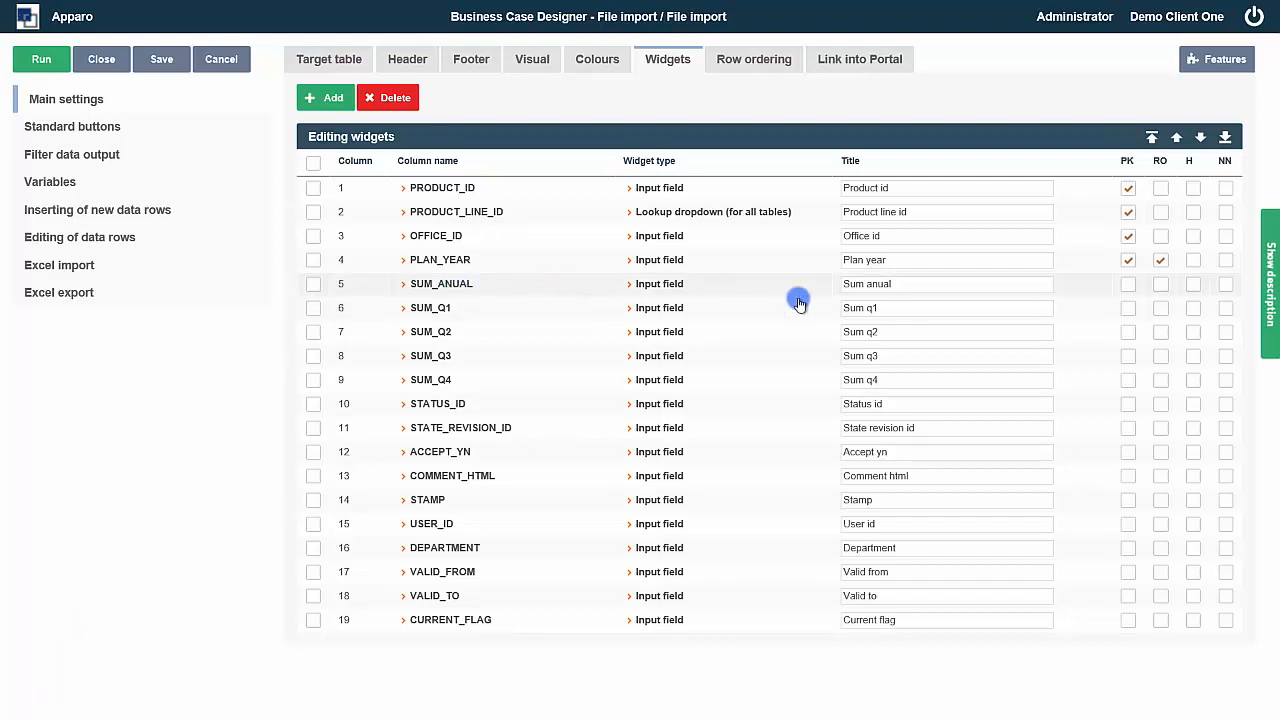
# Step: Rename the 'Sum anual' title to 'Amount/Year' and open DEPARTMENT's widget settings
pyautogui.click(920, 288)
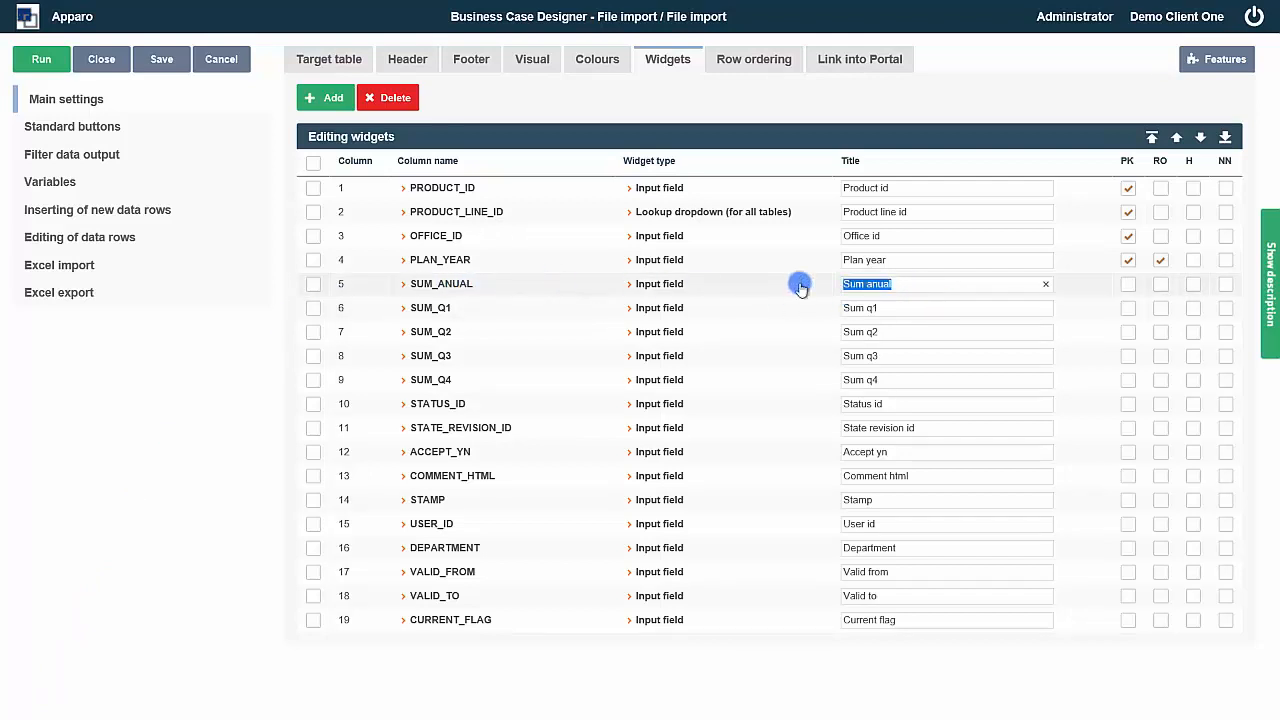
pyautogui.write('Amount/Year')
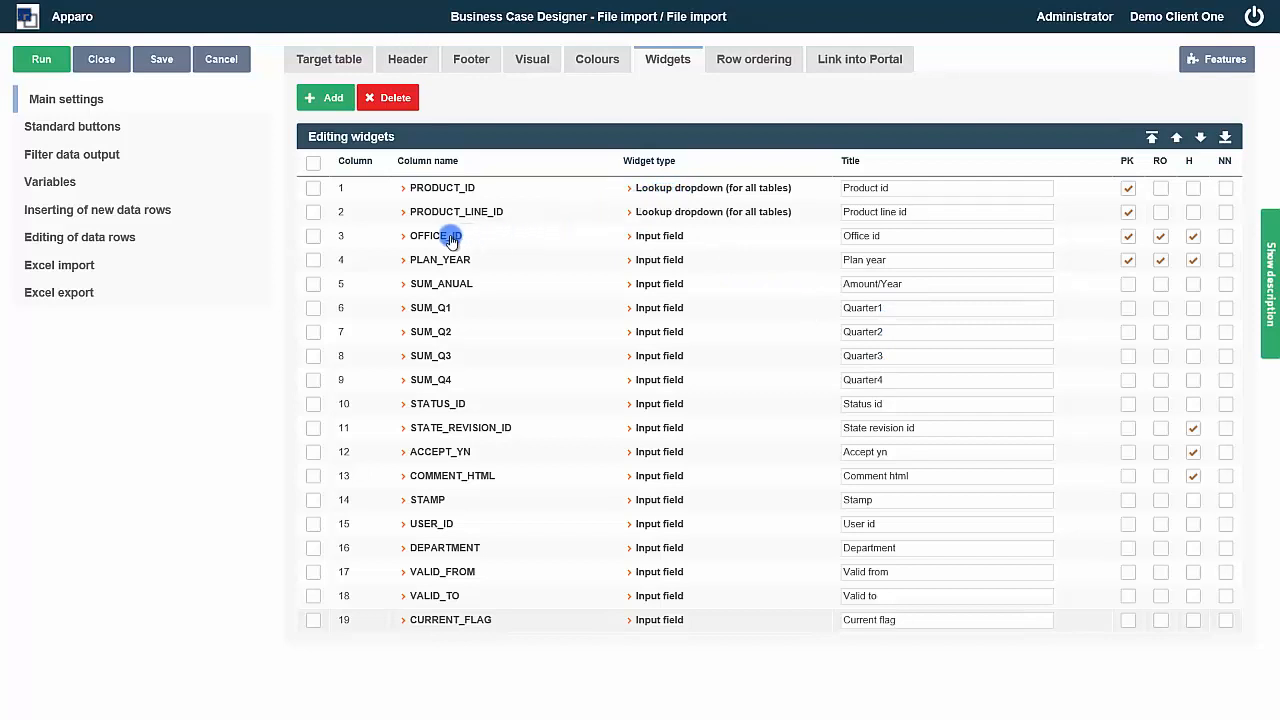
pyautogui.click(463, 552)
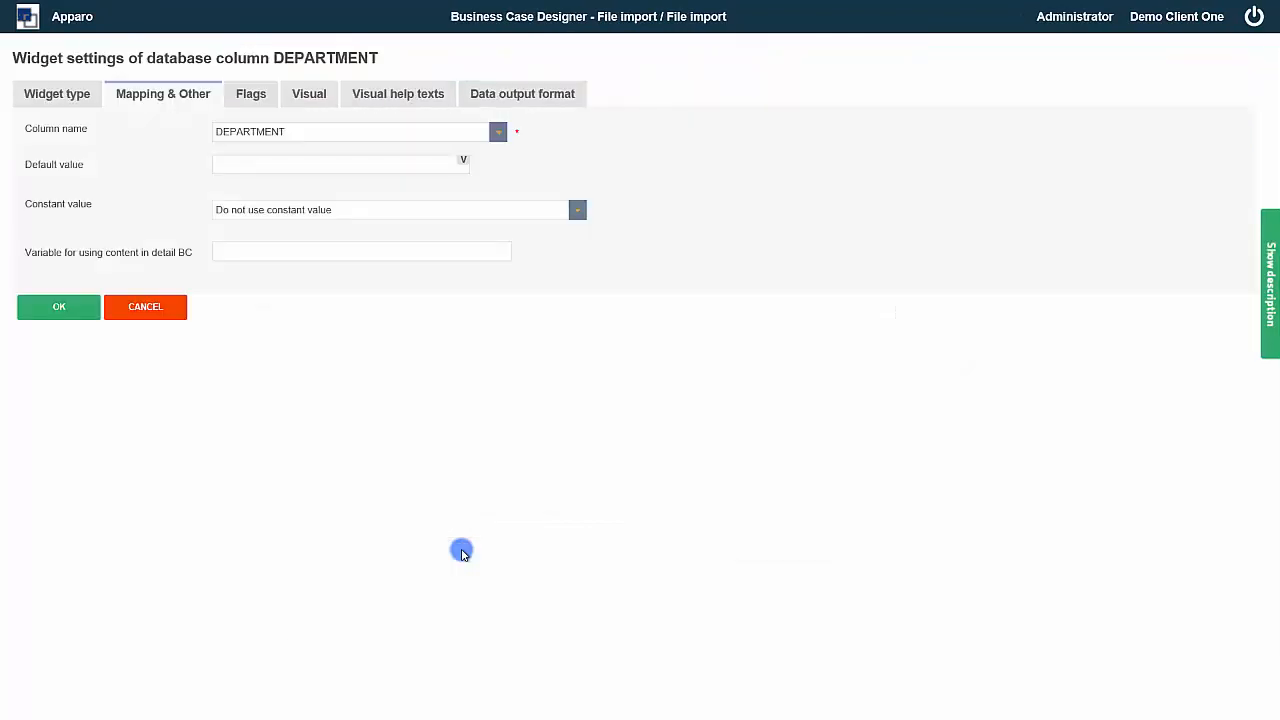
# Step: Set DEPARTMENT's insert-only constant to the user variable <%Var_Department%> and confirm
pyautogui.click(578, 214)
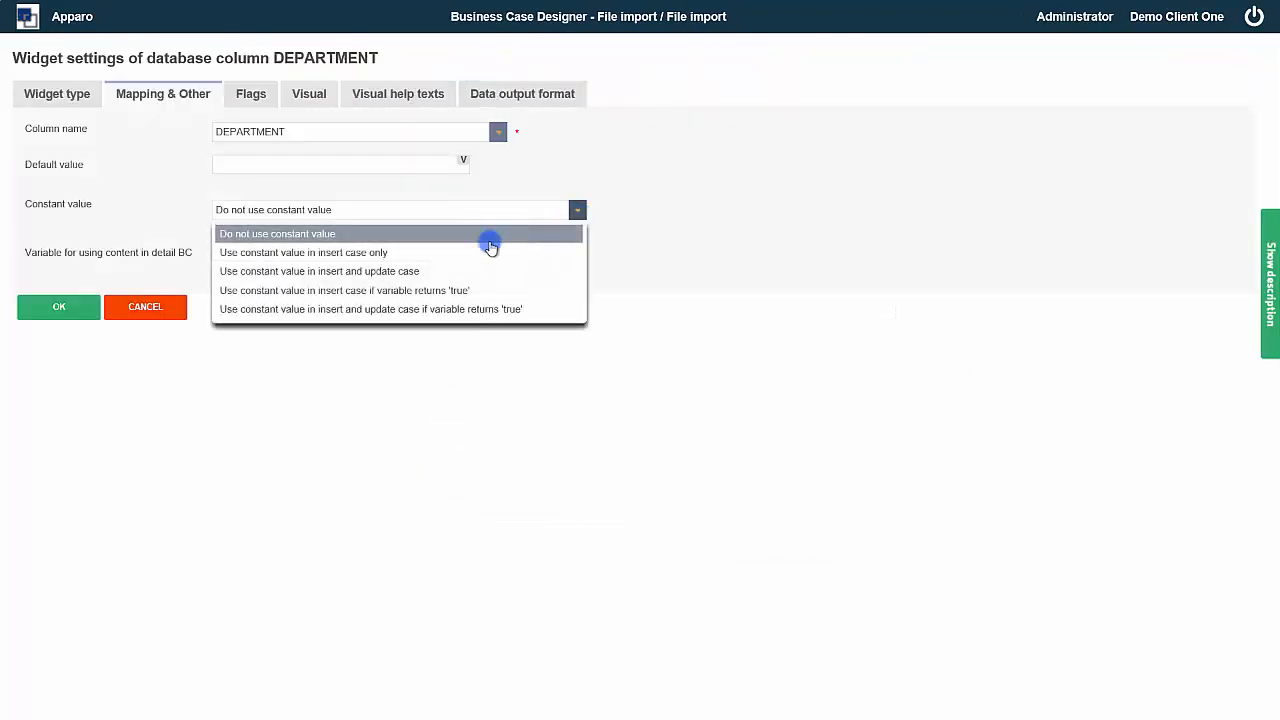
pyautogui.click(426, 254)
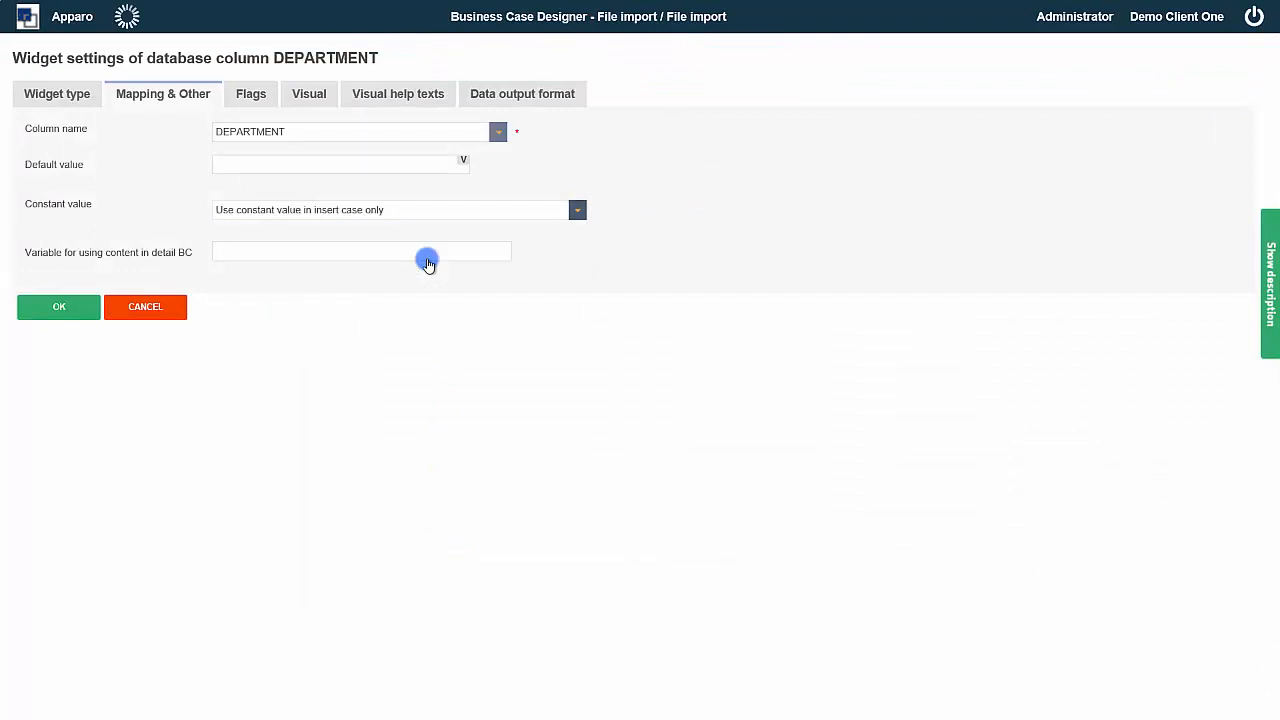
pyautogui.click(464, 237)
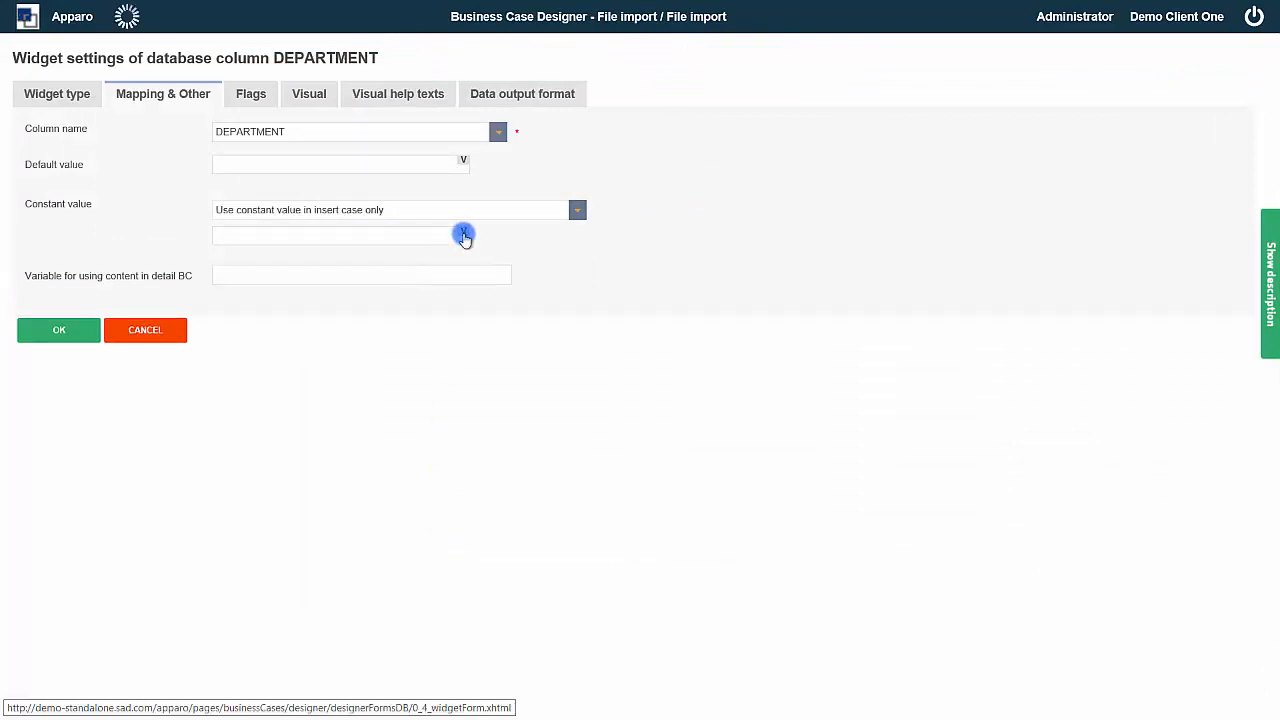
pyautogui.click(493, 274)
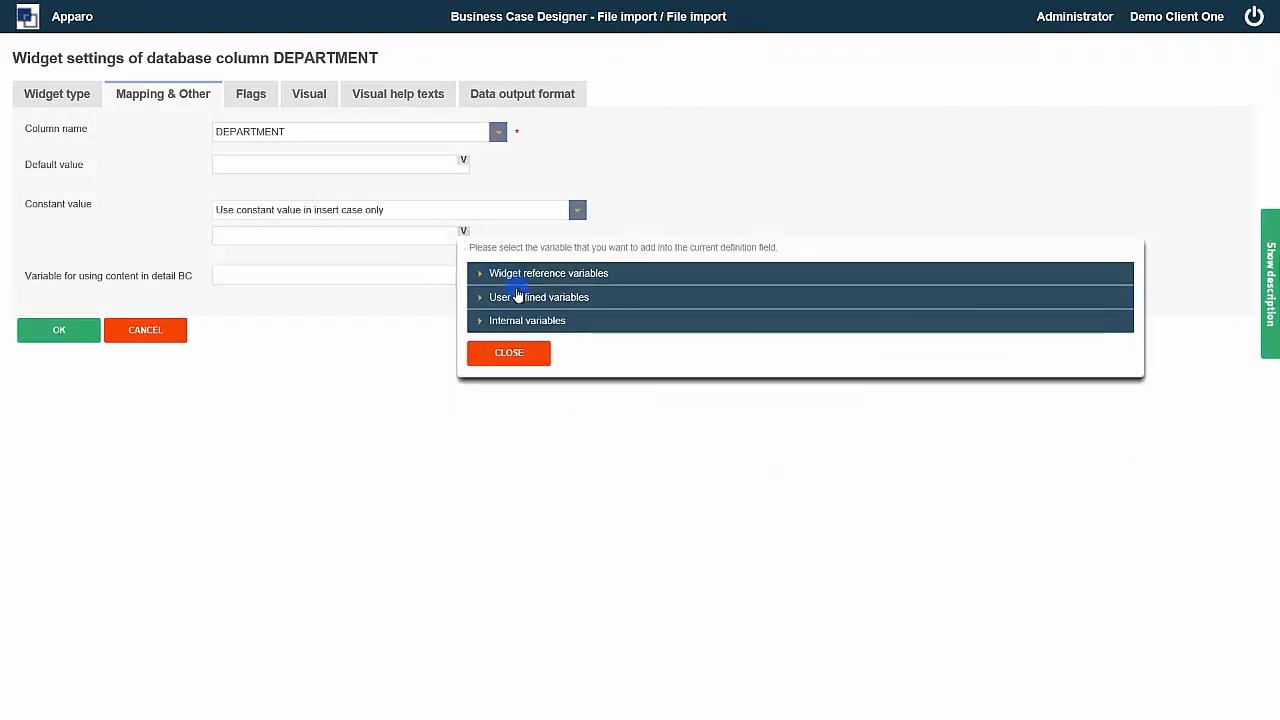
pyautogui.click(520, 298)
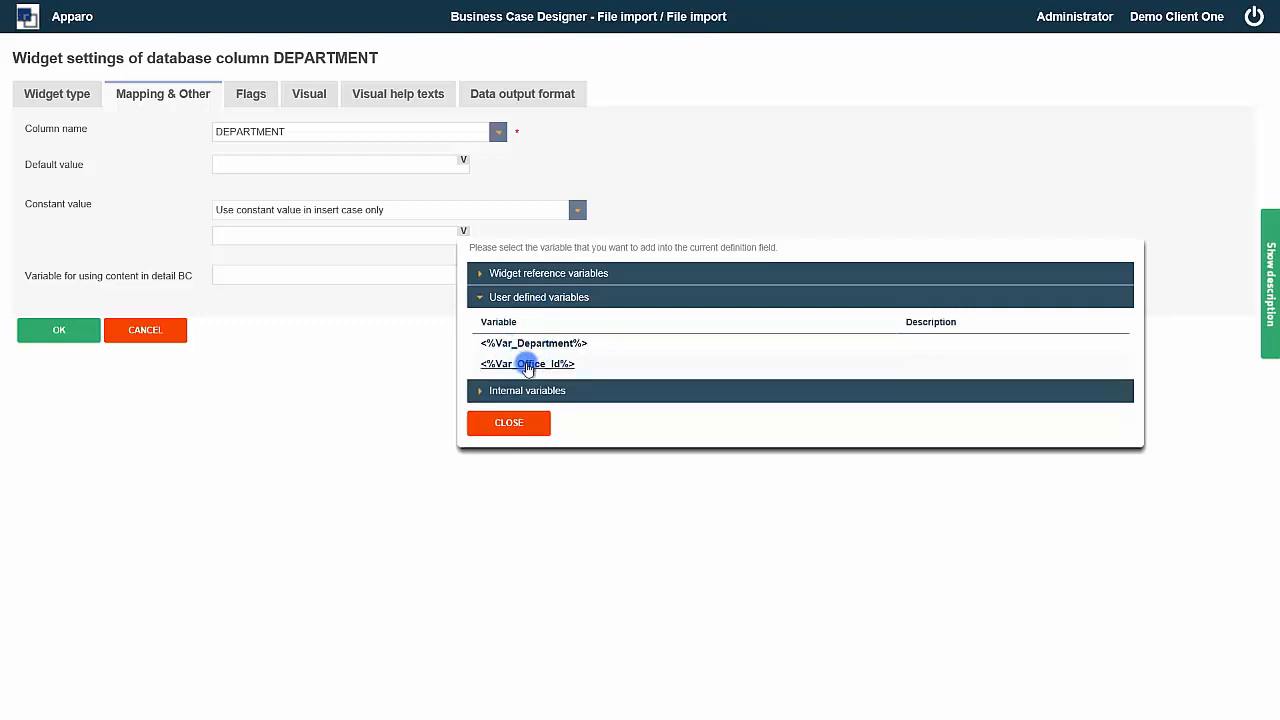
pyautogui.click(535, 345)
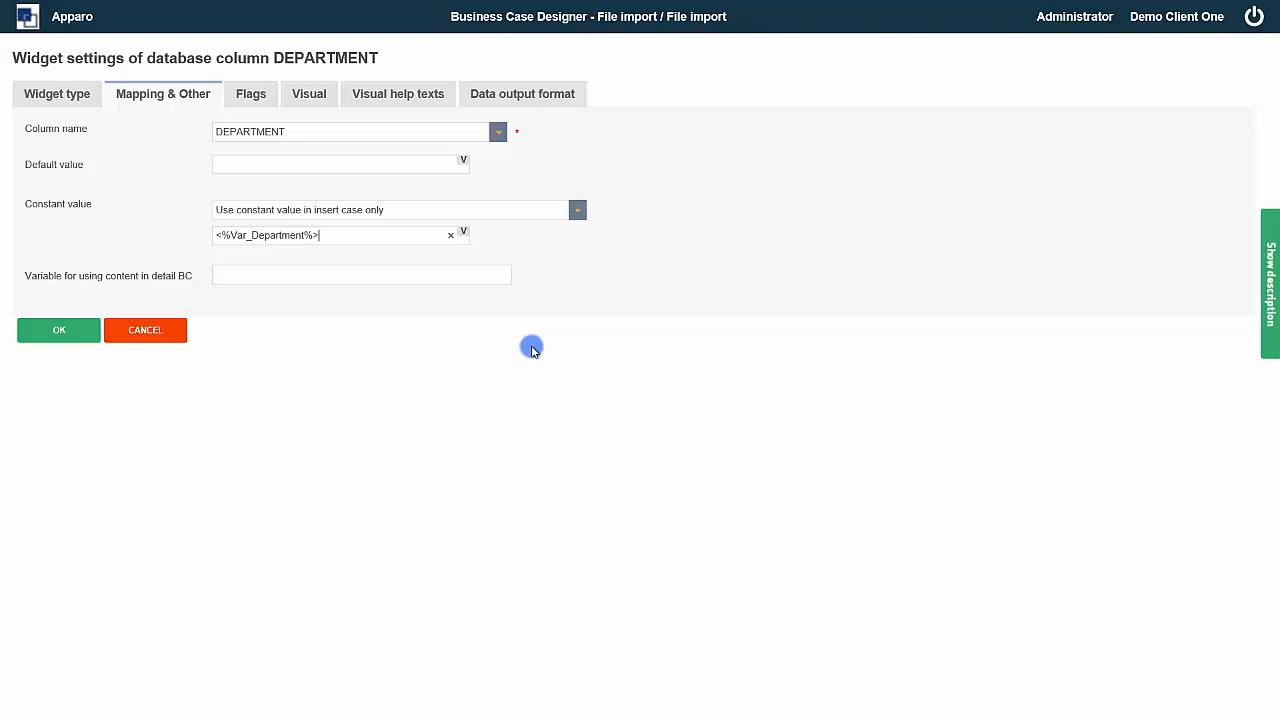
pyautogui.click(79, 340)
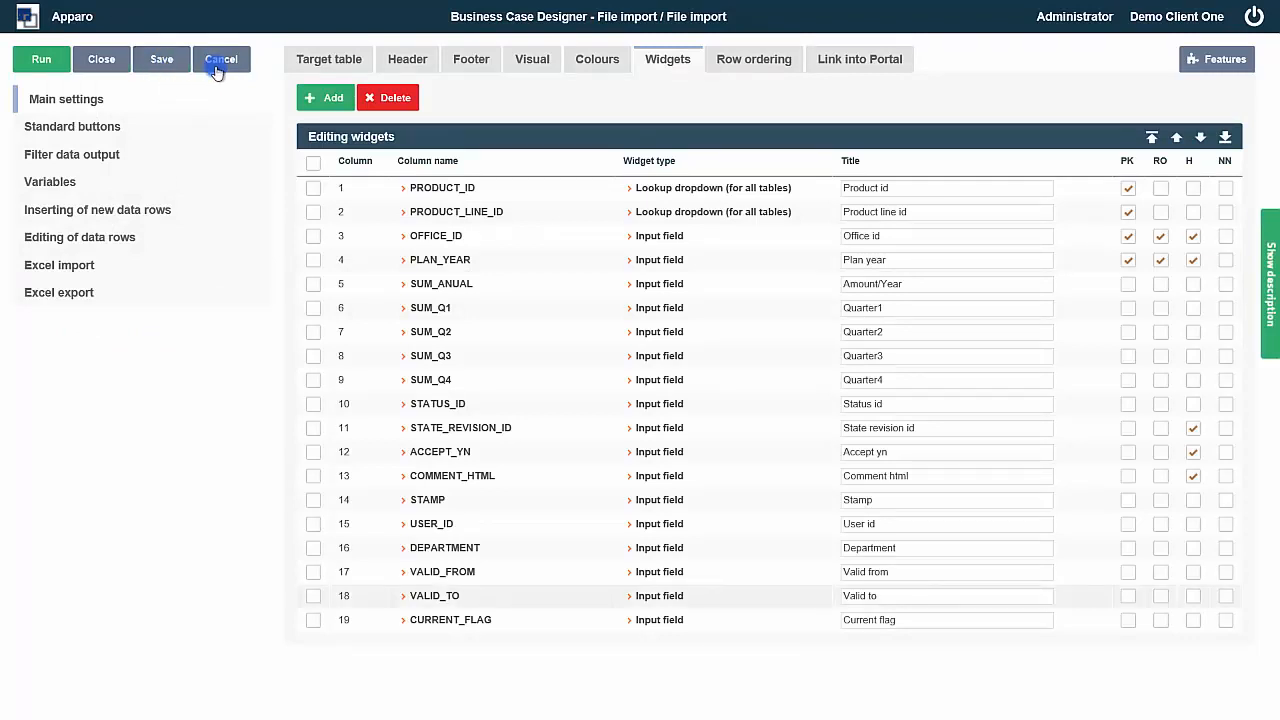
# Step: Enable the Data history feature for the business case
pyautogui.click(1211, 69)
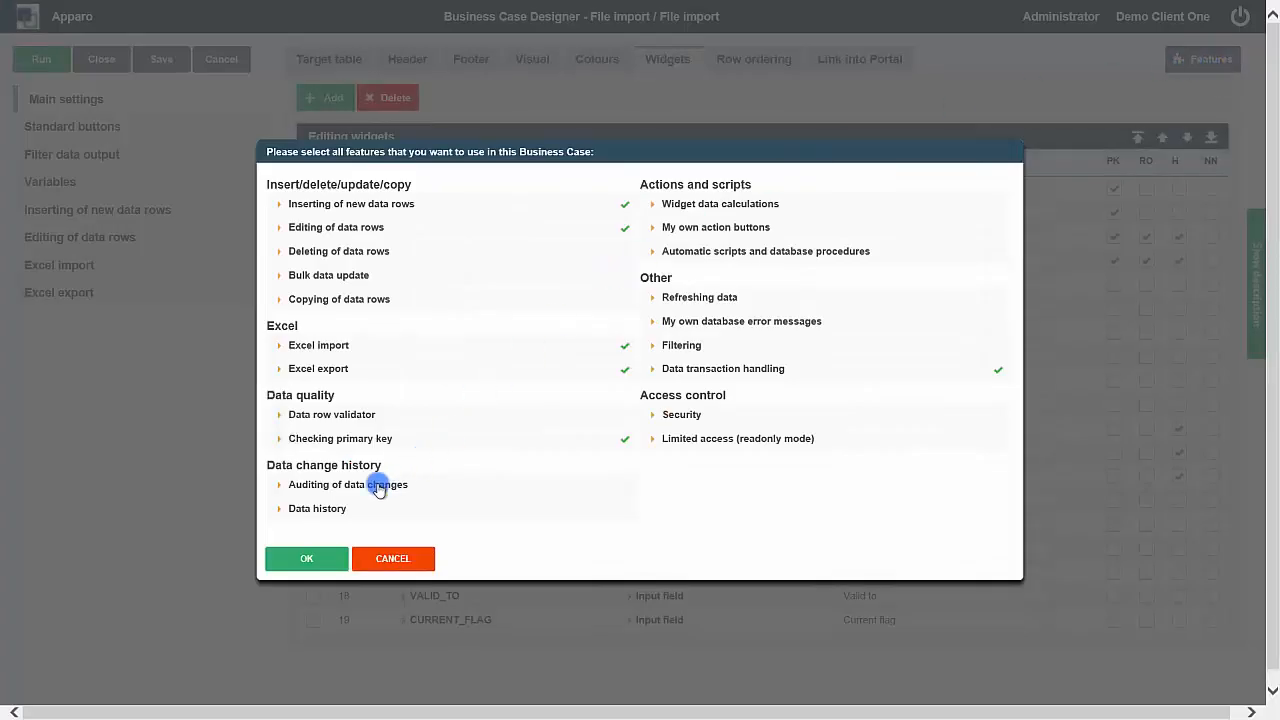
pyautogui.click(338, 510)
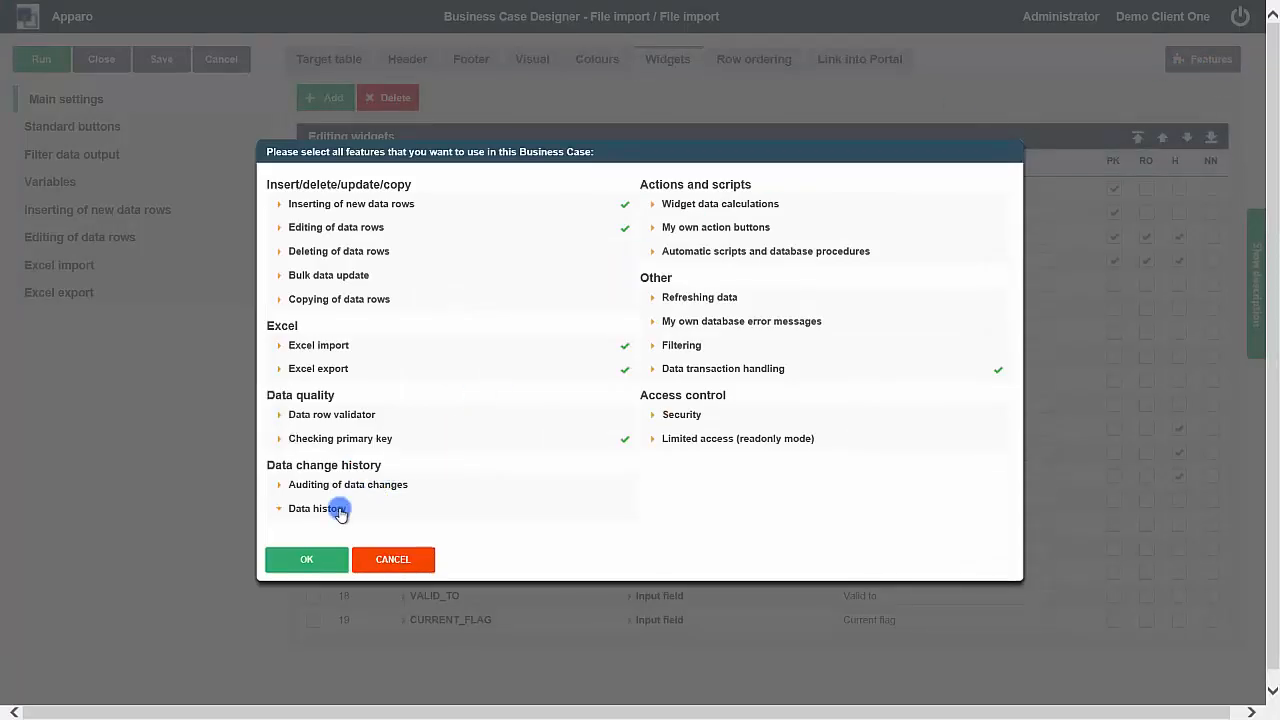
pyautogui.click(591, 553)
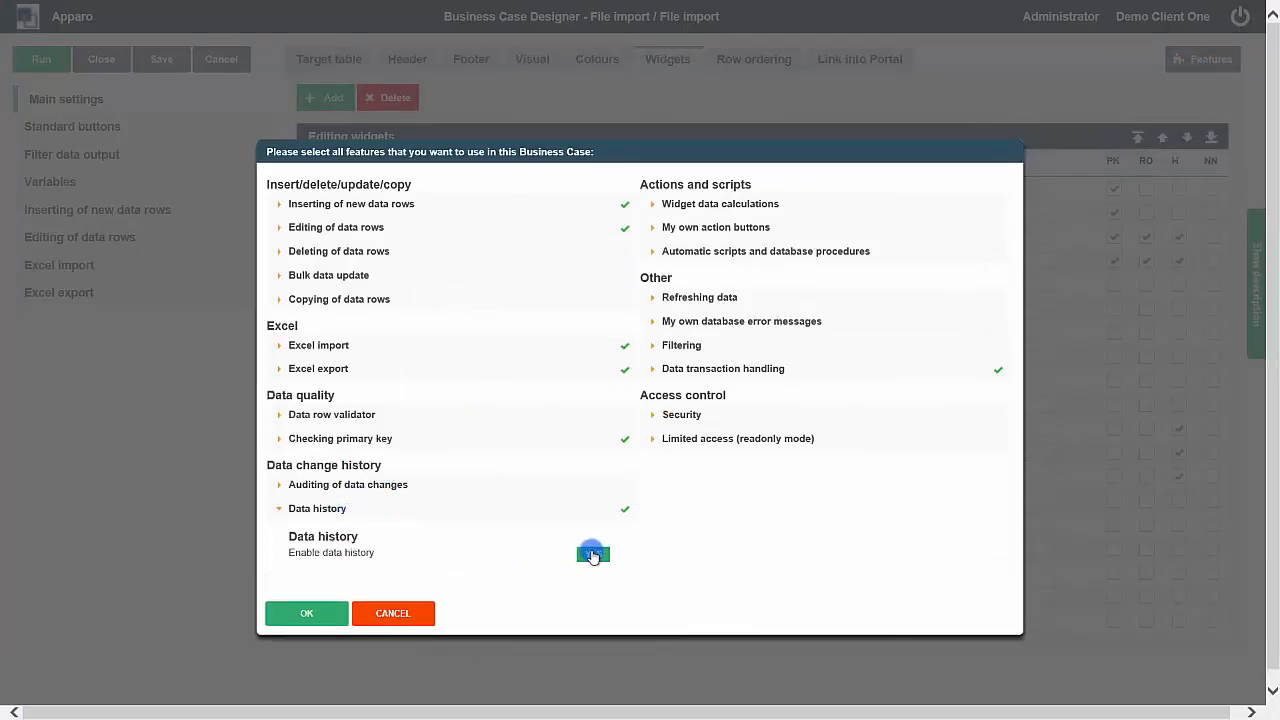
pyautogui.click(323, 624)
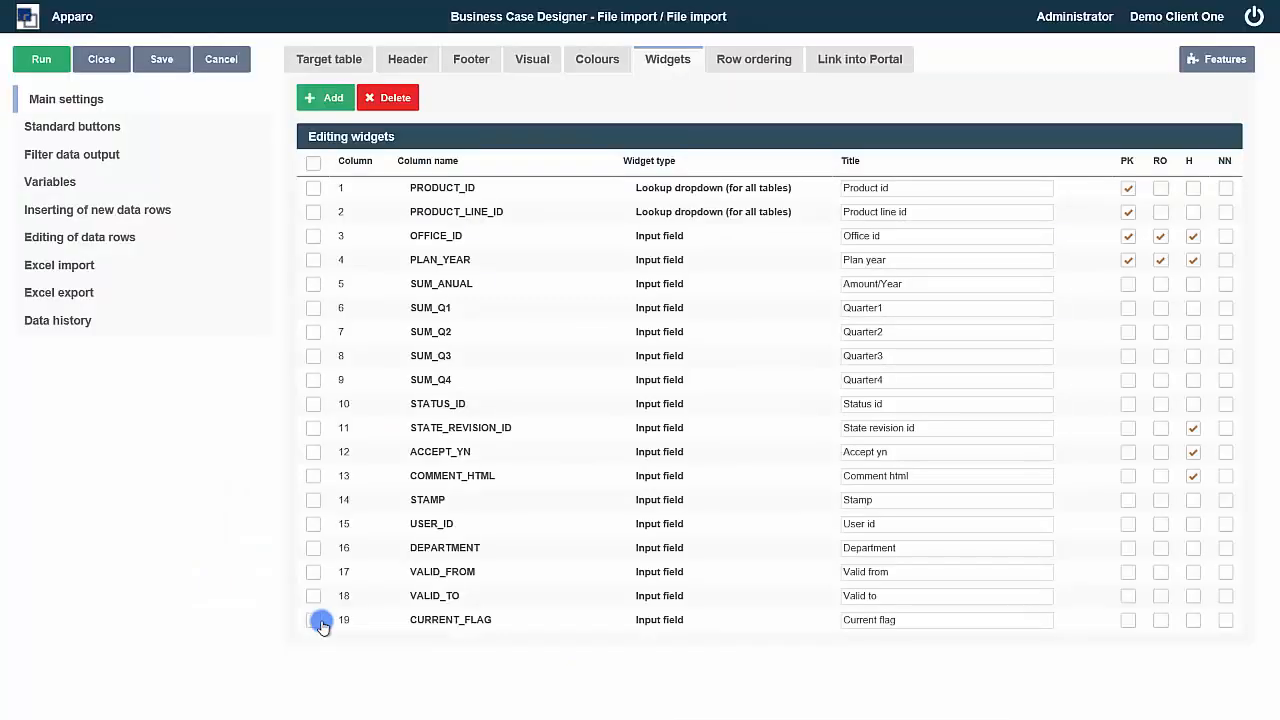
# Step: Add PRODUCT_ID, OFFICE_ID and PRODUCT_LINE_ID to the data history row group
pyautogui.click(94, 325)
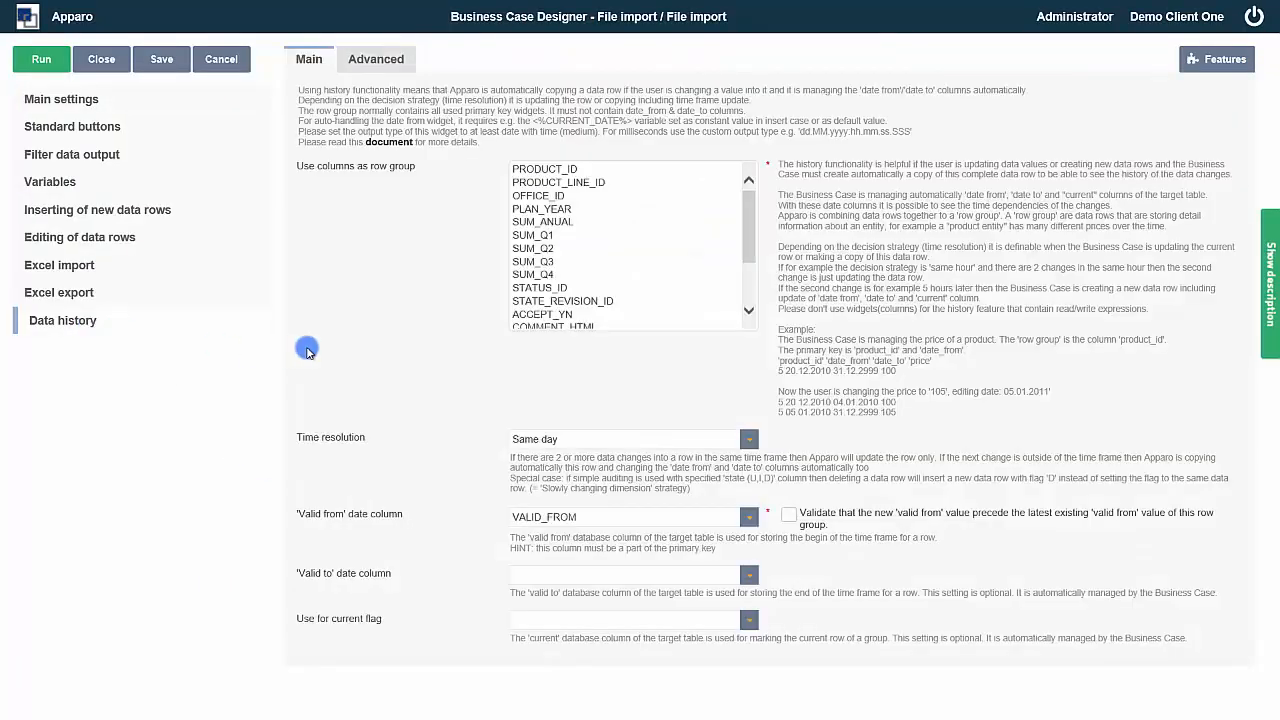
pyautogui.click(590, 169)
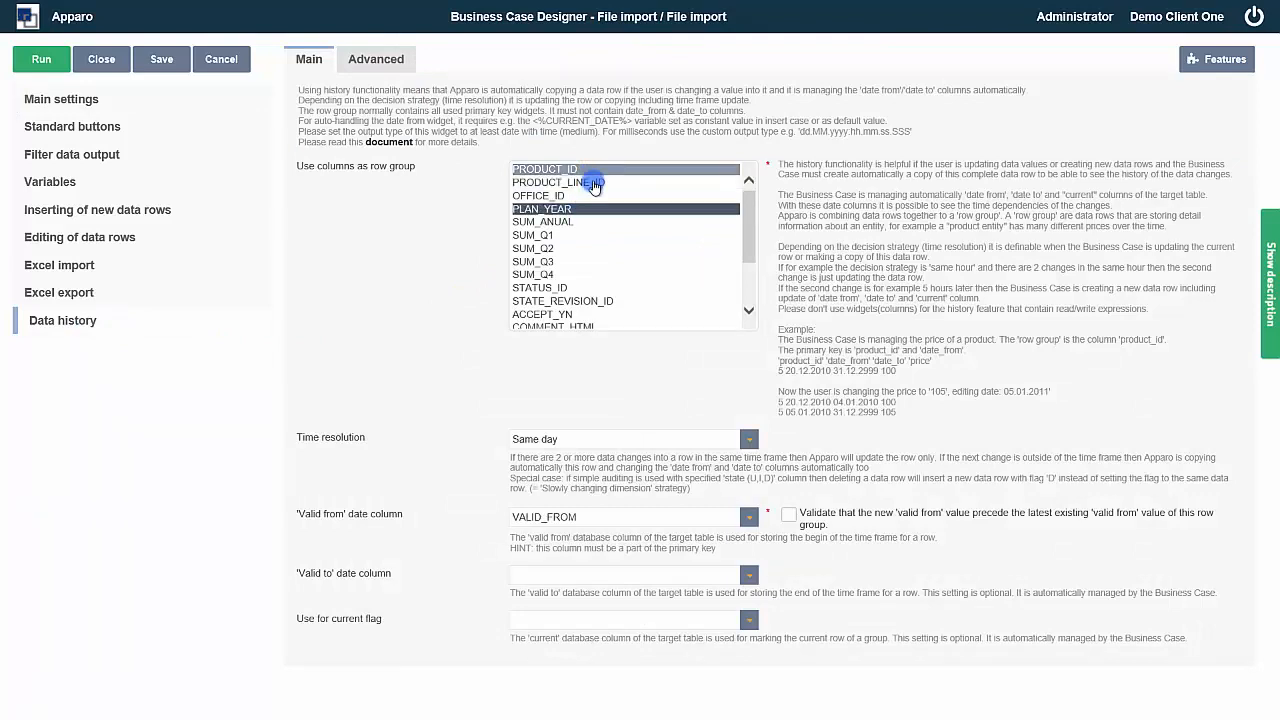
pyautogui.keyDown('ctrl'); pyautogui.click(553, 197); pyautogui.keyUp('ctrl')
pyautogui.keyDown('ctrl'); pyautogui.click(568, 182); pyautogui.keyUp('ctrl')
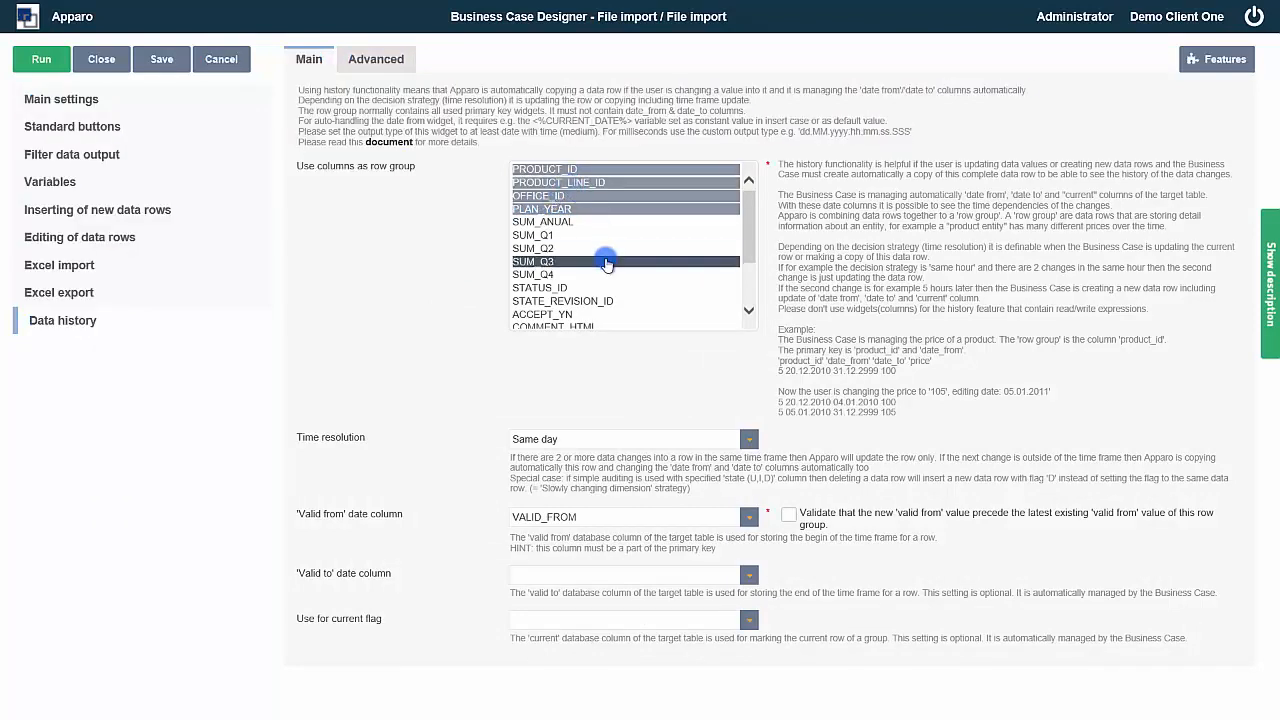
# Step: Set Same second resolution with VALID_FROM, VALID_TO and CURRENT_FLAG columns, then save
pyautogui.click(748, 440)
pyautogui.click(546, 519)
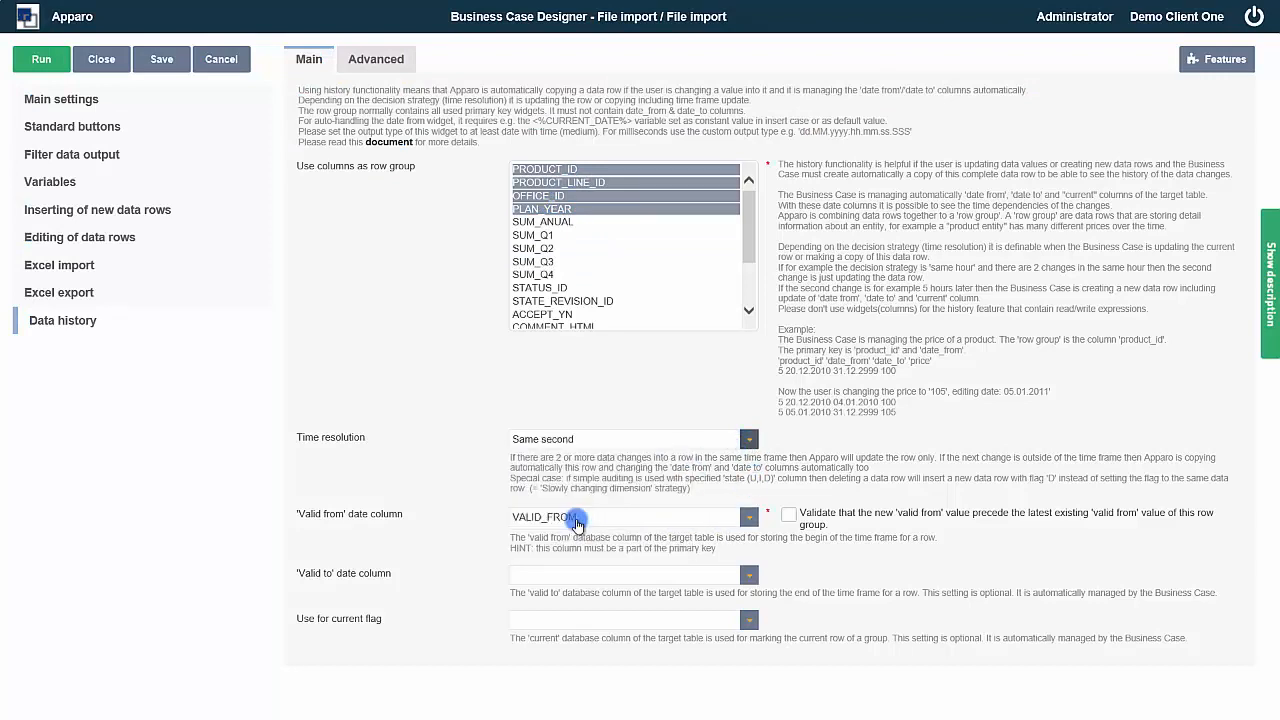
pyautogui.click(752, 525)
pyautogui.click(572, 570)
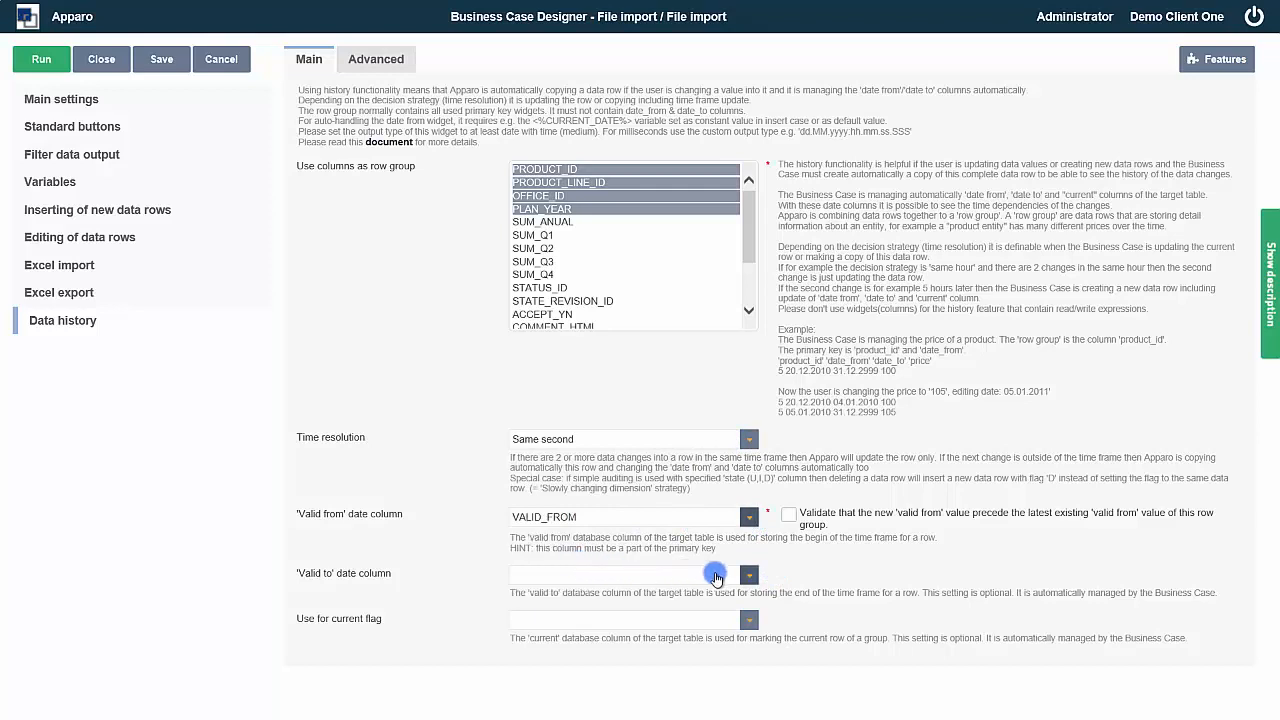
pyautogui.click(748, 575)
pyautogui.click(553, 660)
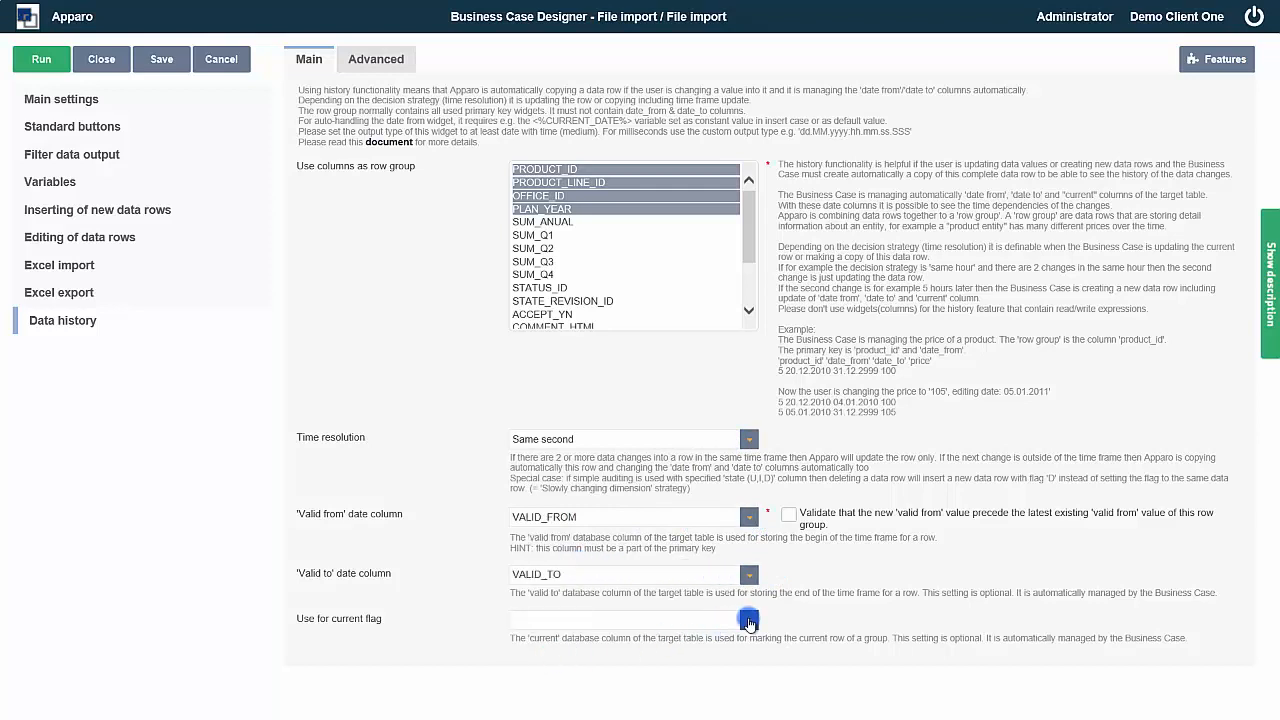
pyautogui.click(748, 620)
pyautogui.scroll(-5, 621, 503)
pyautogui.click(566, 590)
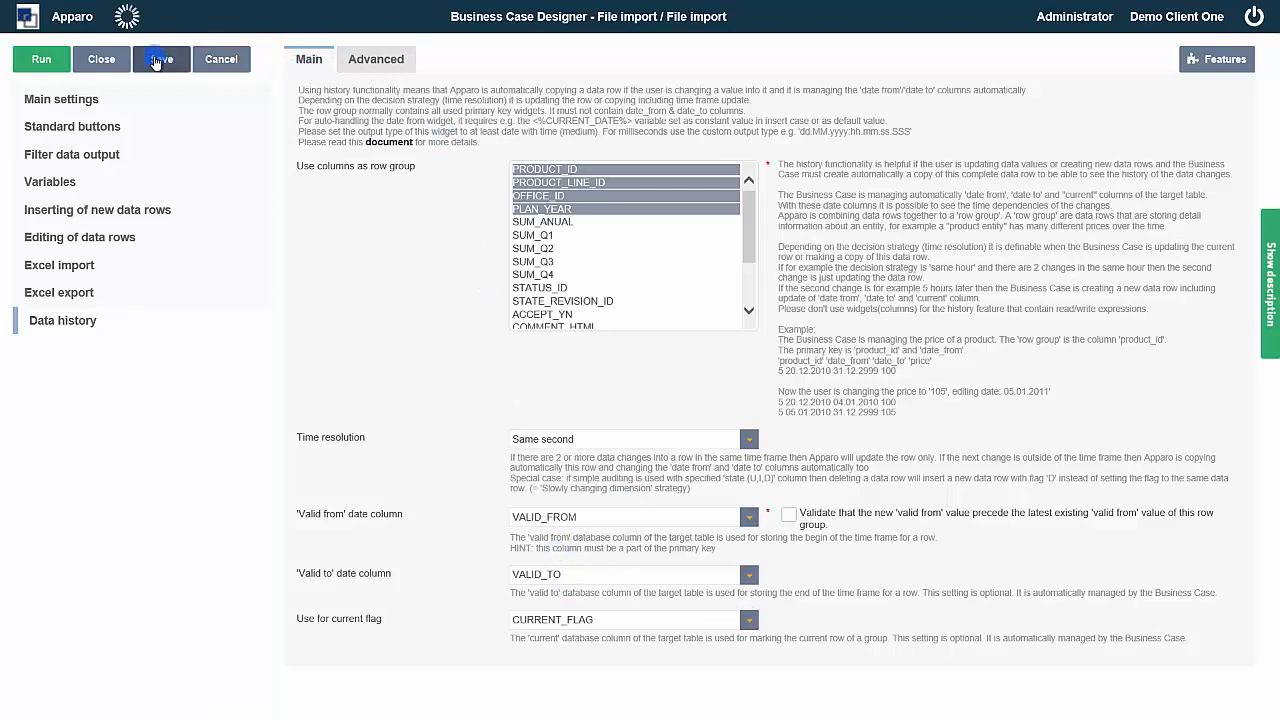
pyautogui.click(95, 101)
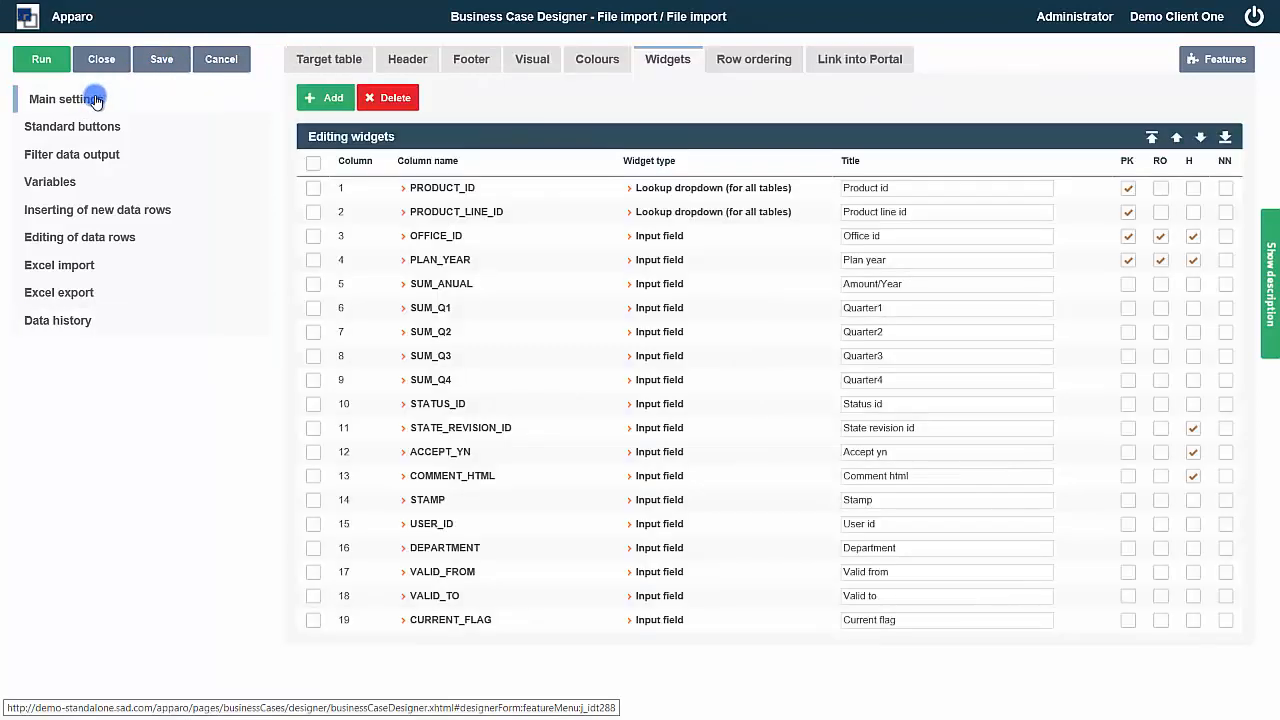
# Step: Make VALID_FROM a primary key with constant <%CURRENT_DATE%> on insert and update
pyautogui.click(313, 571)
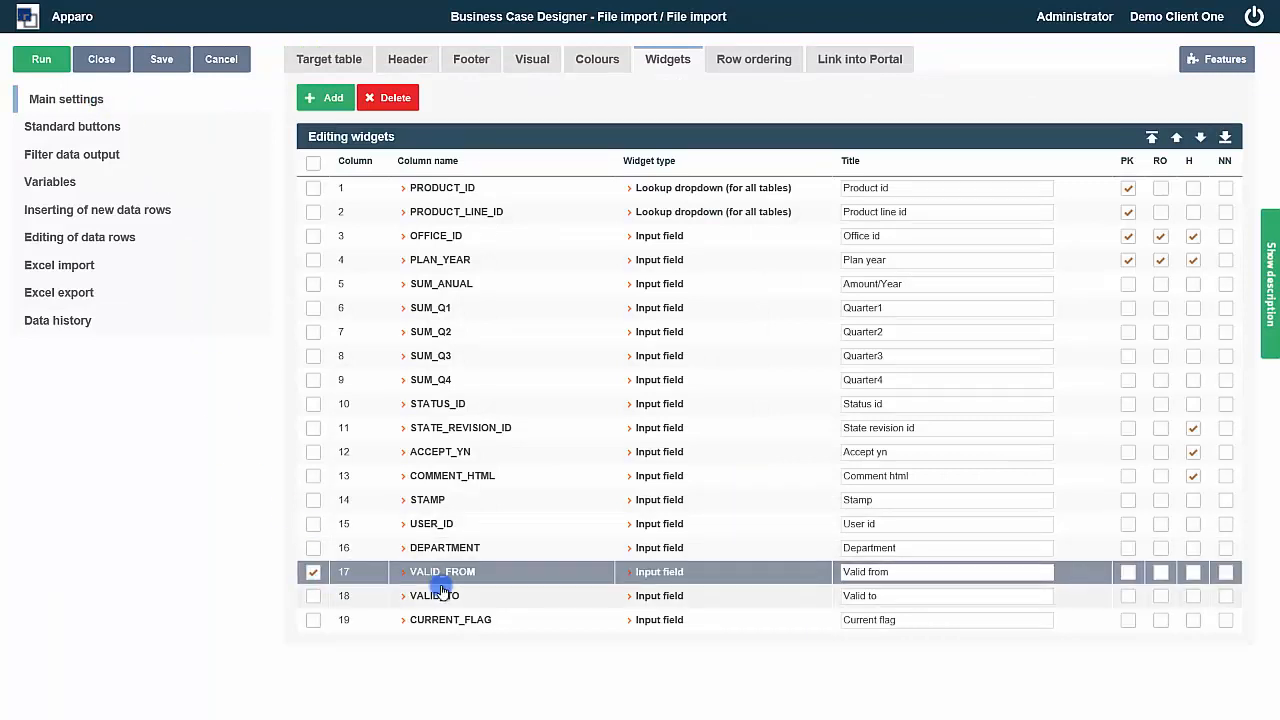
pyautogui.click(1126, 573)
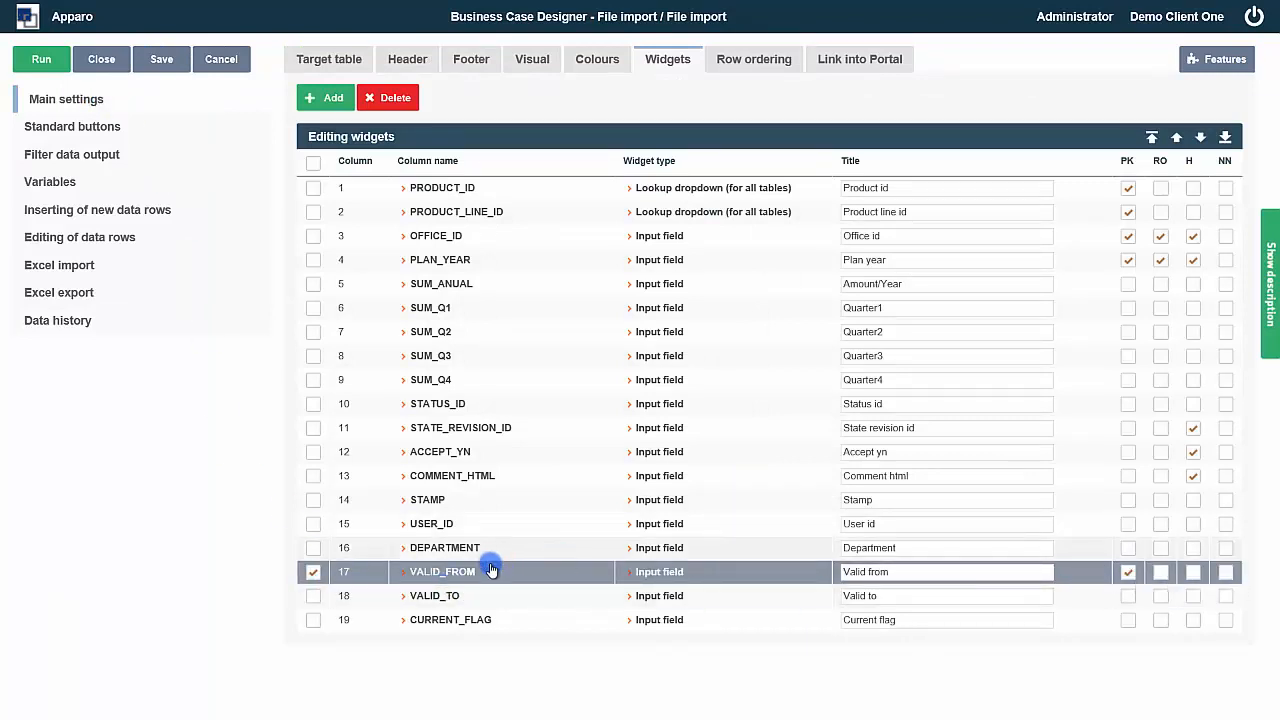
pyautogui.click(472, 572)
pyautogui.click(577, 209)
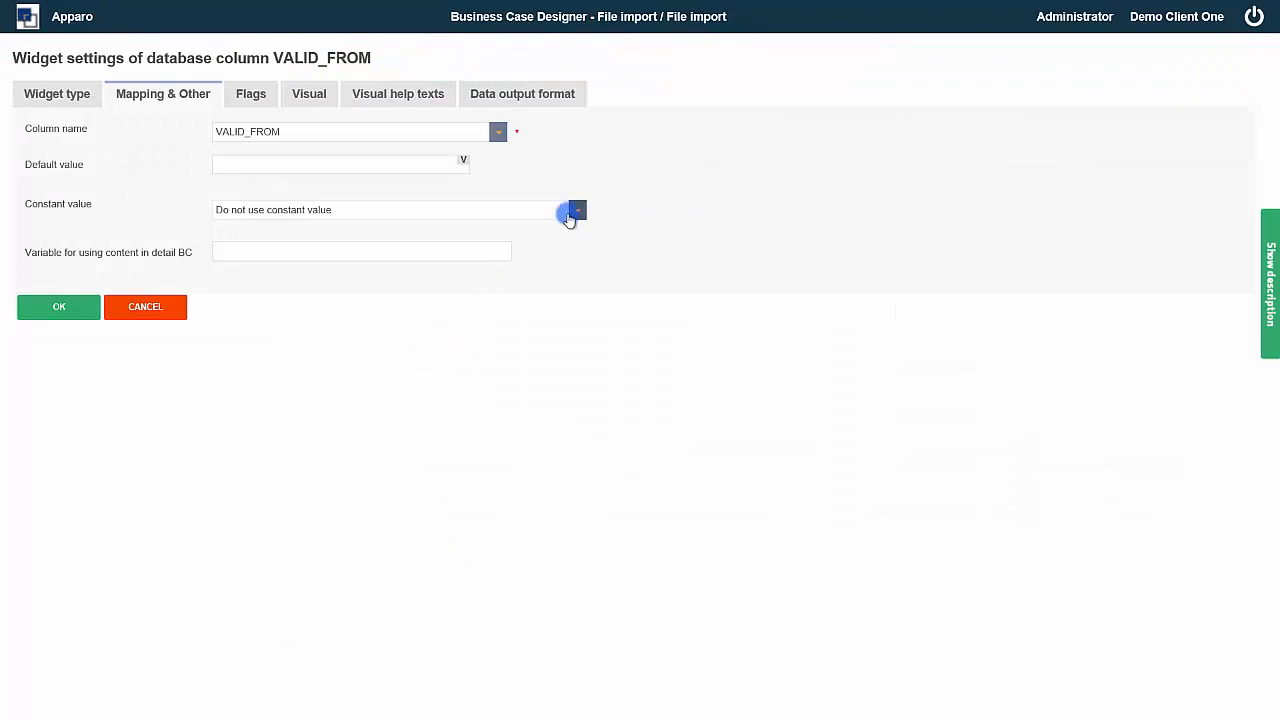
pyautogui.click(456, 271)
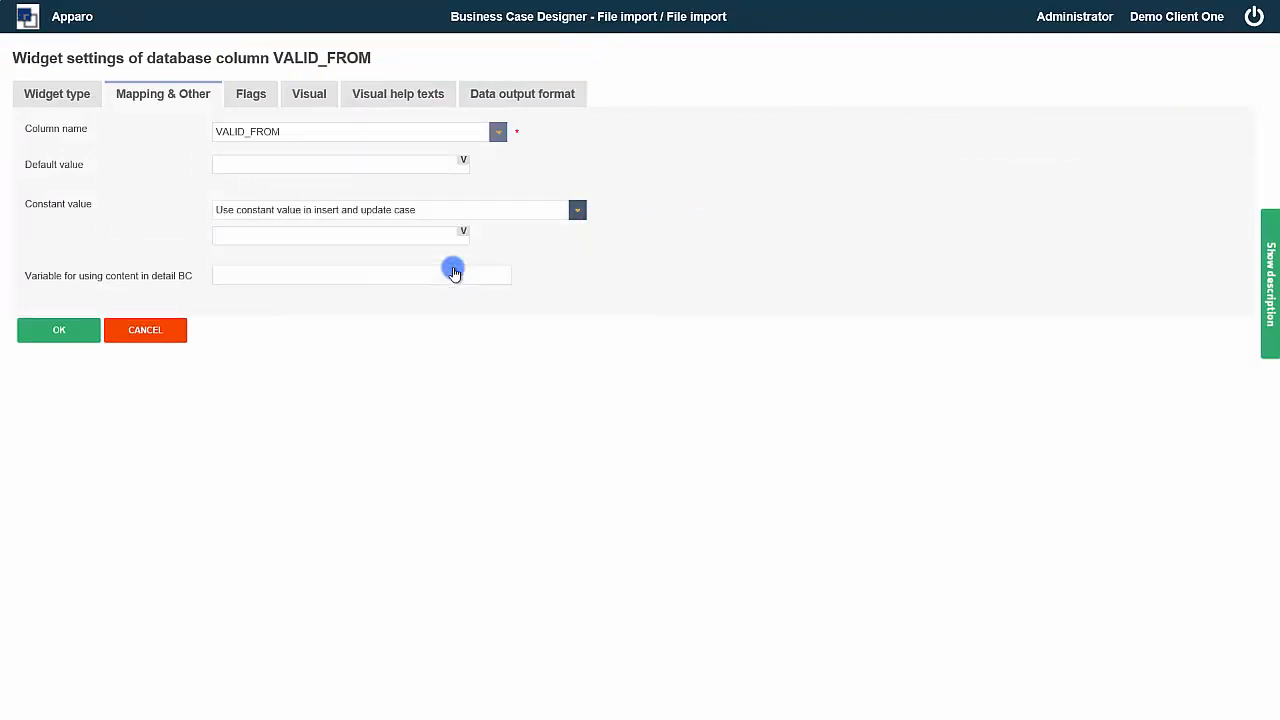
pyautogui.click(463, 235)
pyautogui.click(566, 273)
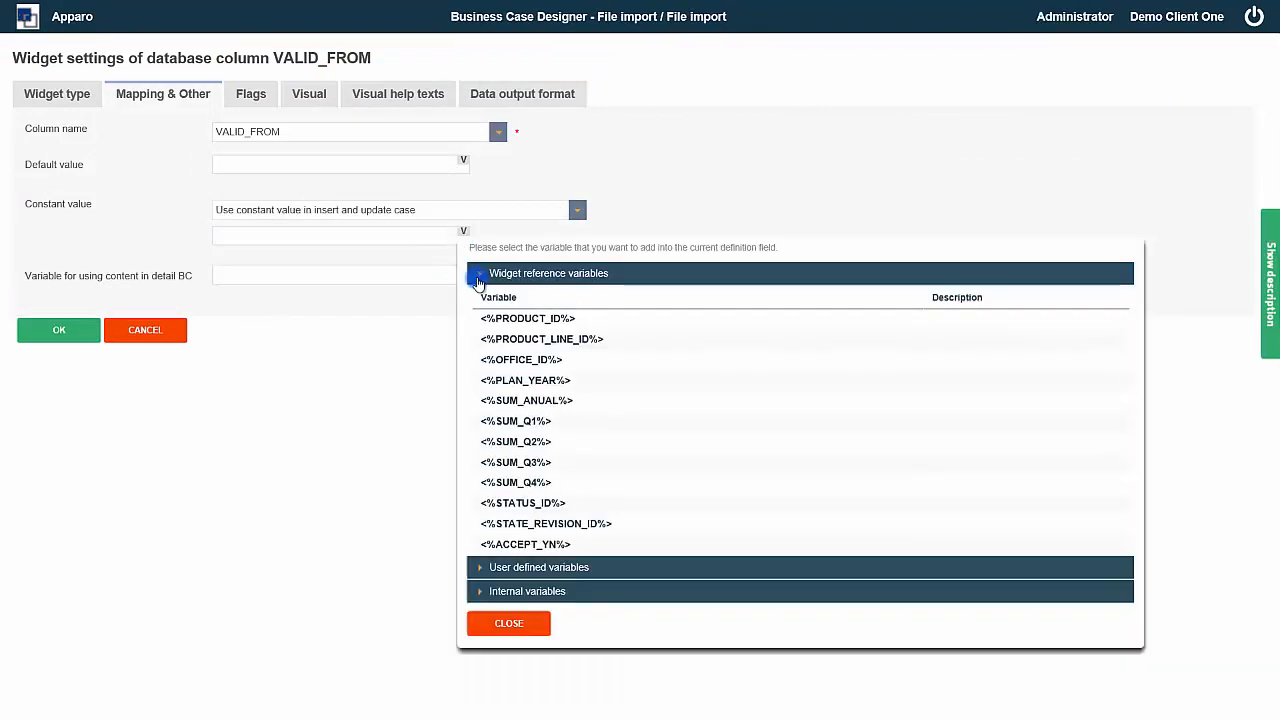
pyautogui.click(610, 321)
pyautogui.click(536, 626)
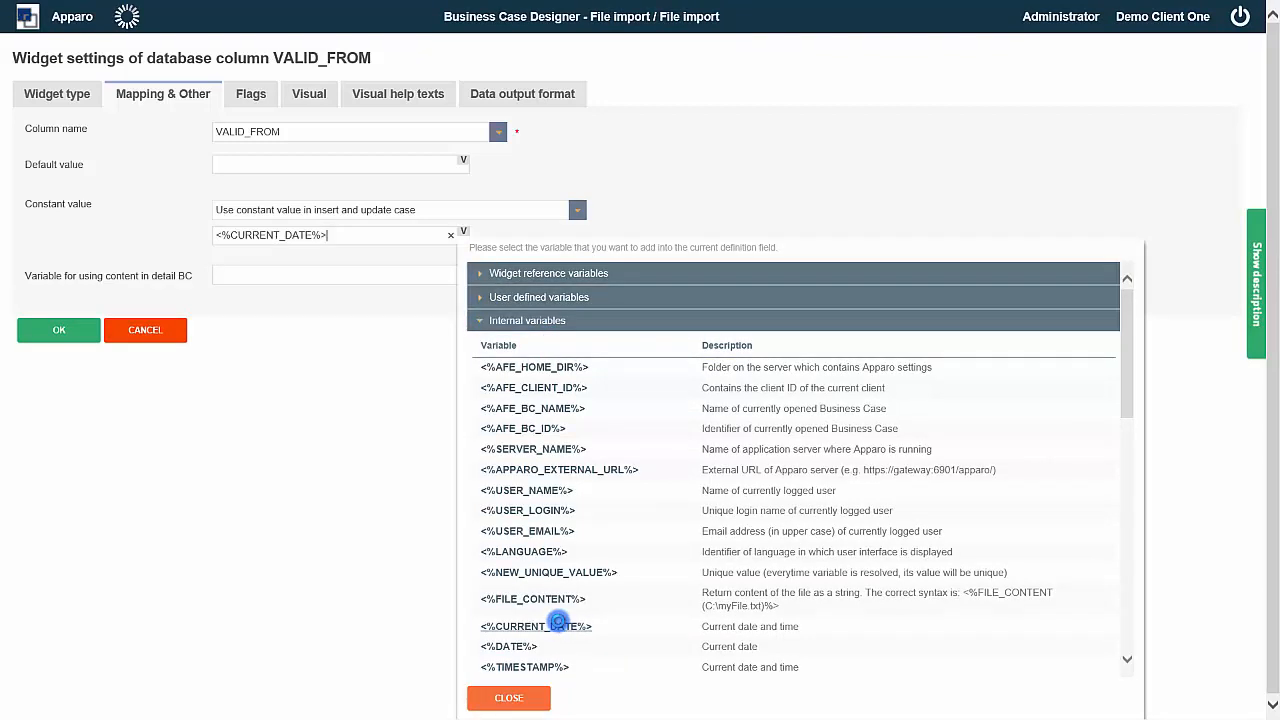
# Step: Format VALID_FROM's output as Medium date with time and confirm
pyautogui.click(533, 100)
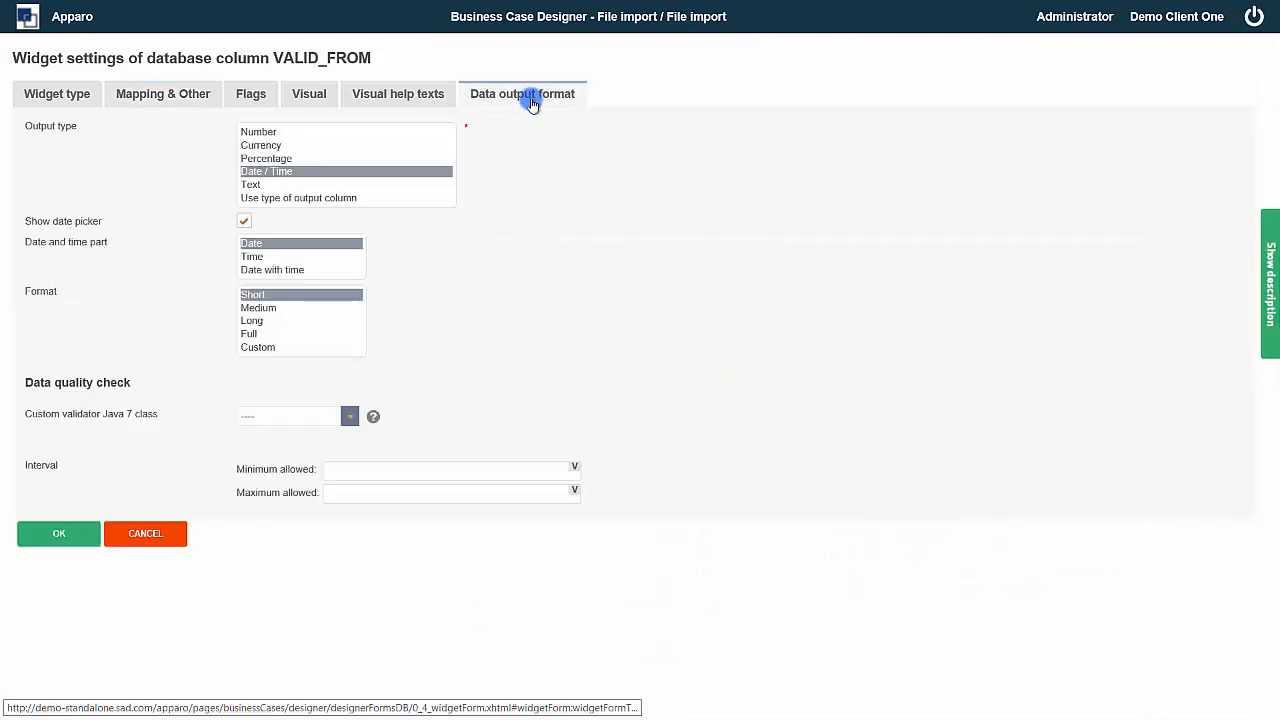
pyautogui.click(278, 310)
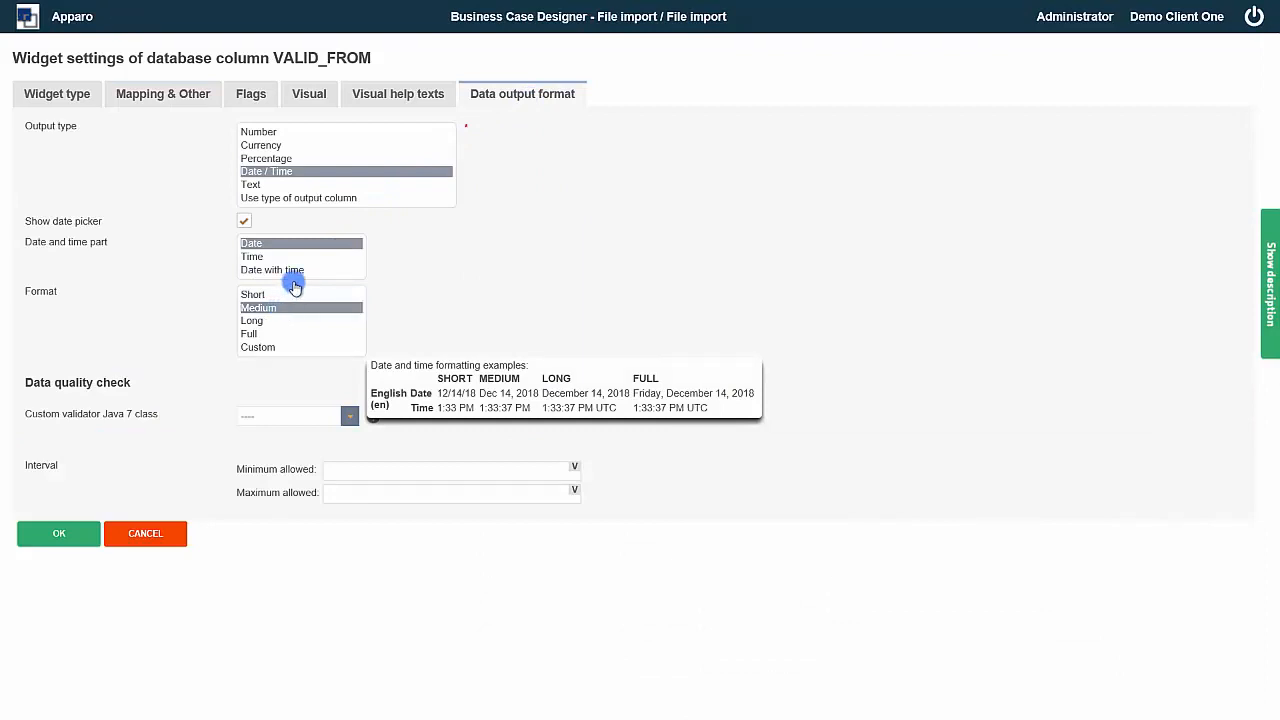
pyautogui.click(297, 271)
pyautogui.moveTo(280, 309)
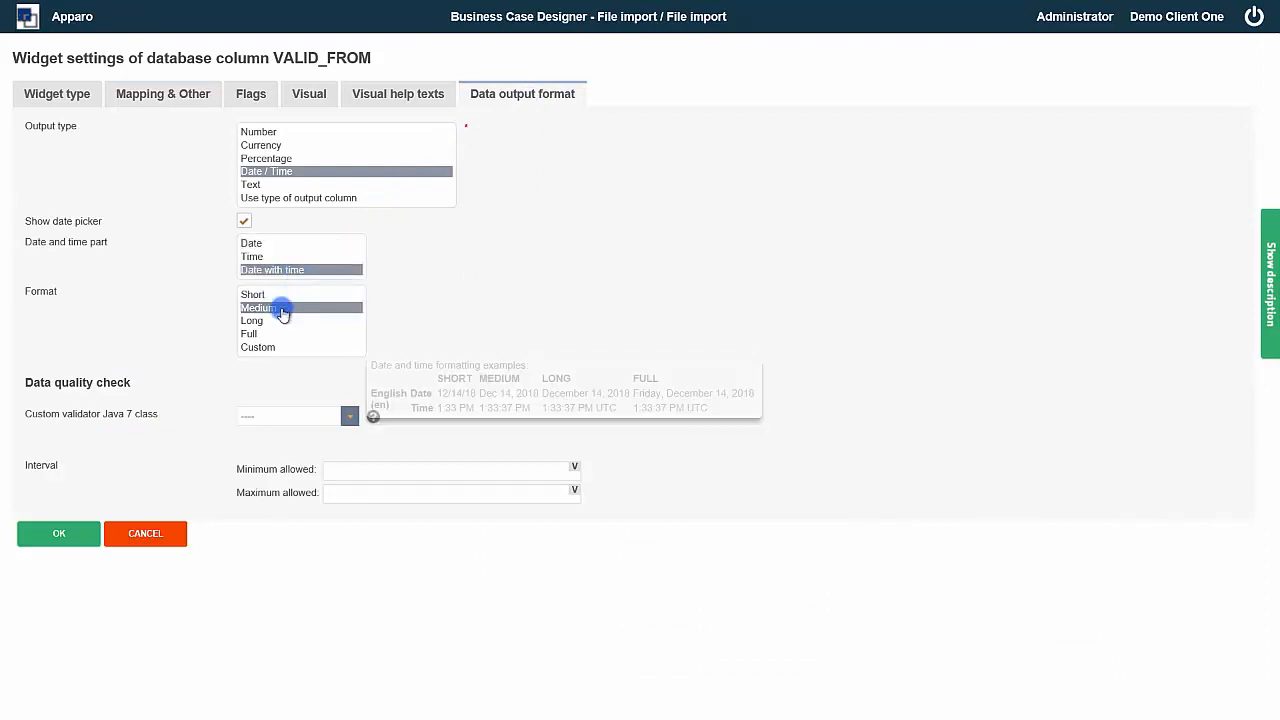
pyautogui.click(55, 533)
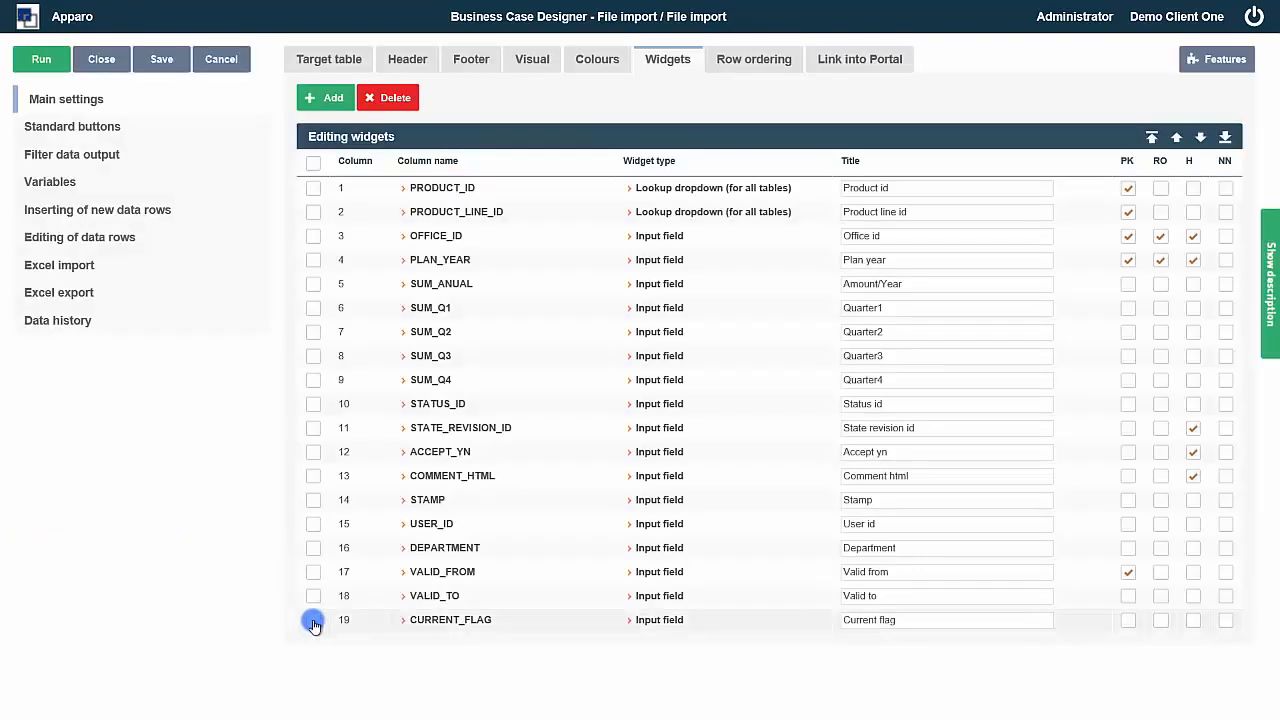
# Step: Move CURRENT_FLAG to the top, then insert a test row: Blue Cap, Caps, 100, quarter 11
pyautogui.click(313, 620)
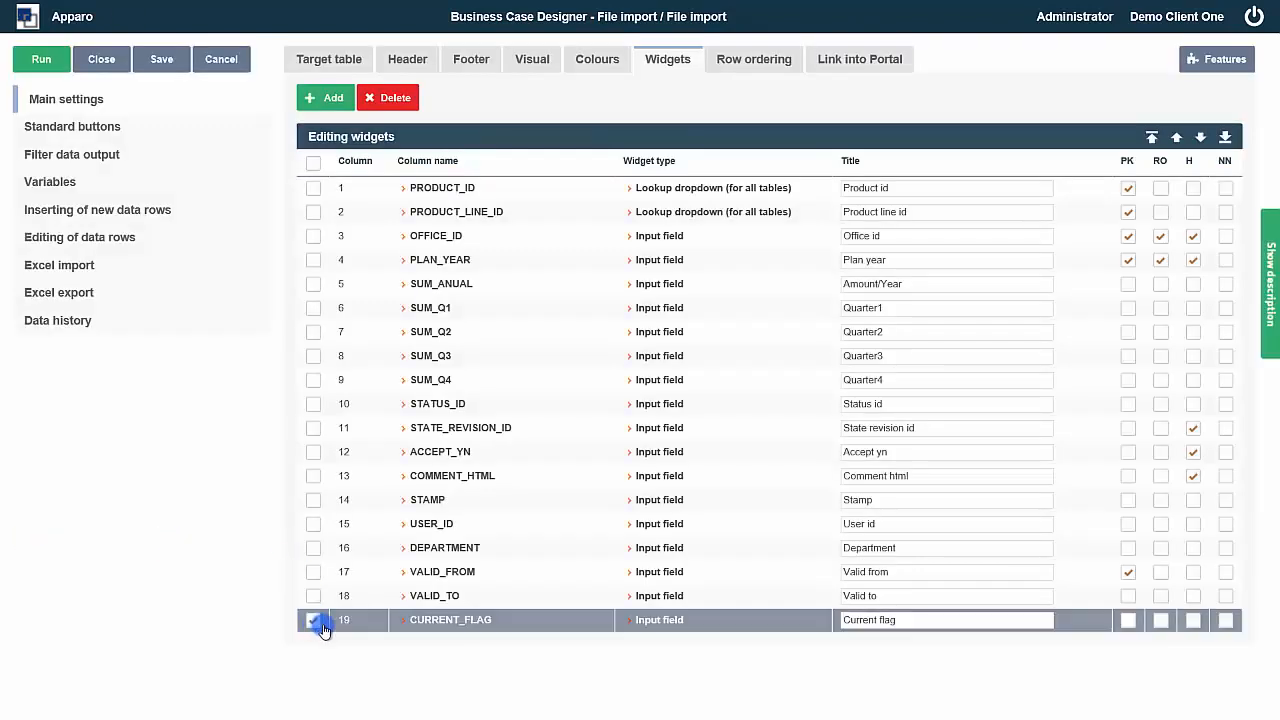
pyautogui.click(1152, 137)
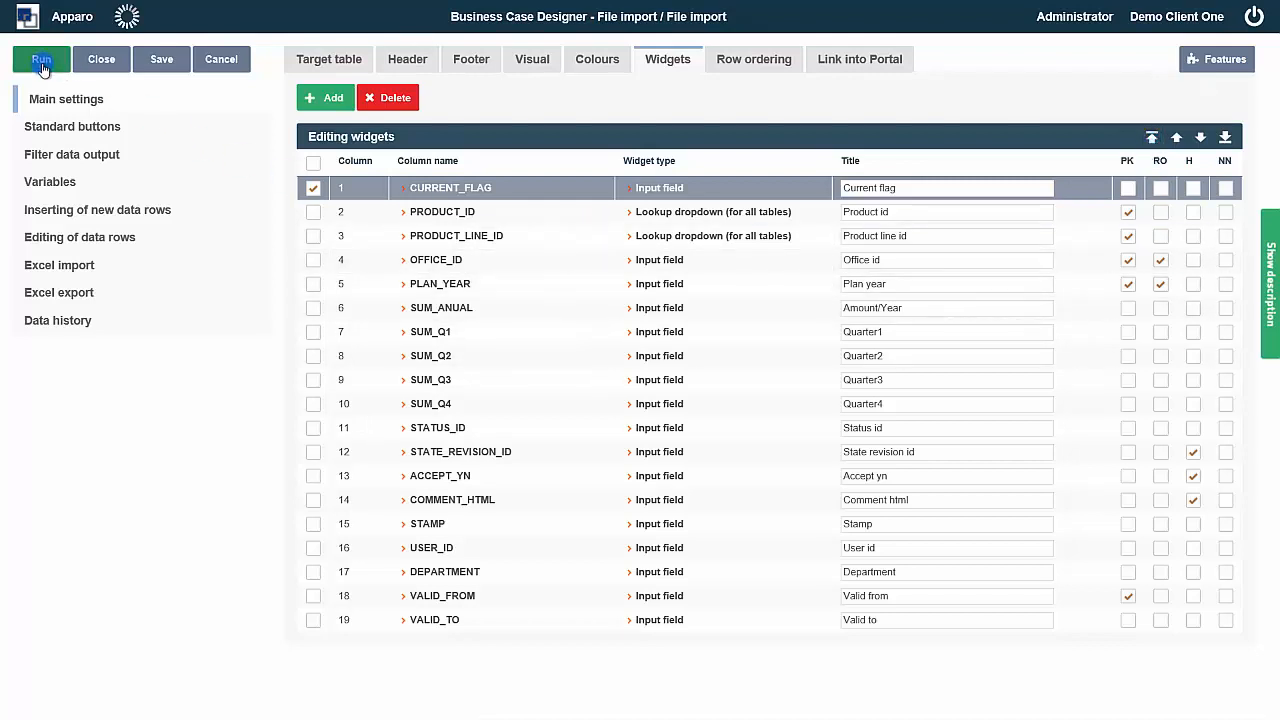
pyautogui.click(230, 621)
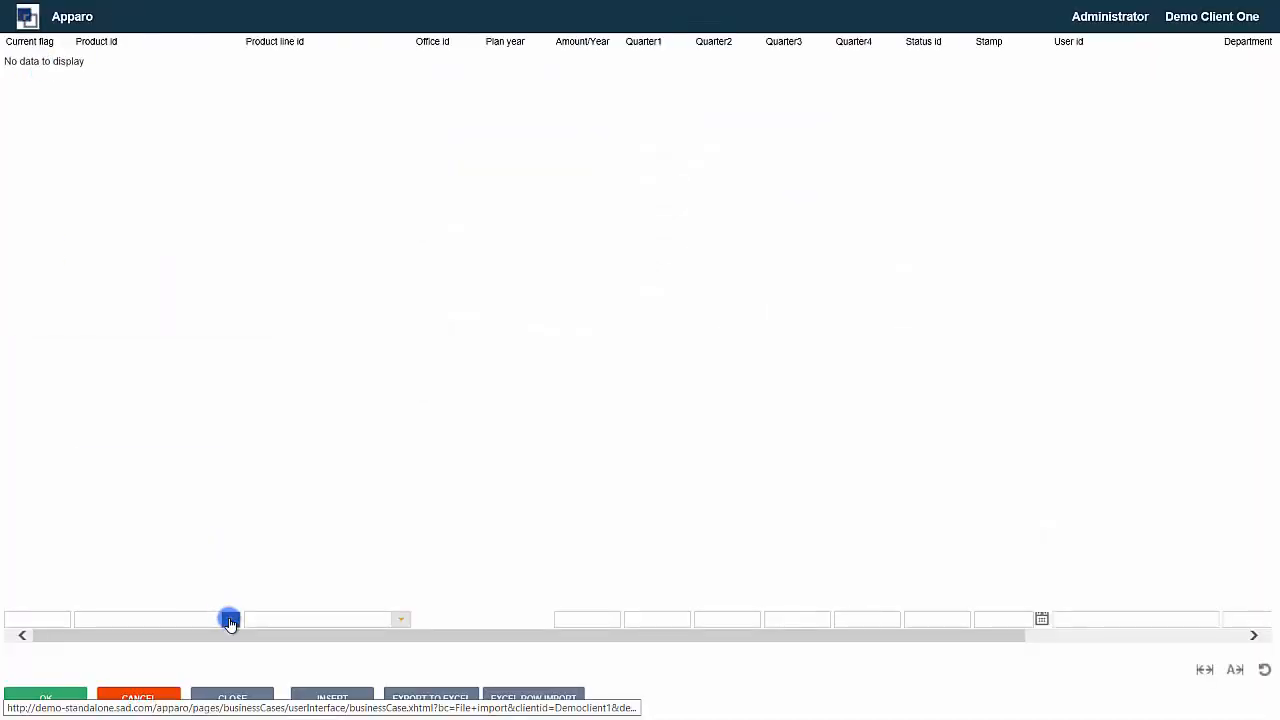
pyautogui.click(185, 566)
pyautogui.click(398, 621)
pyautogui.click(321, 522)
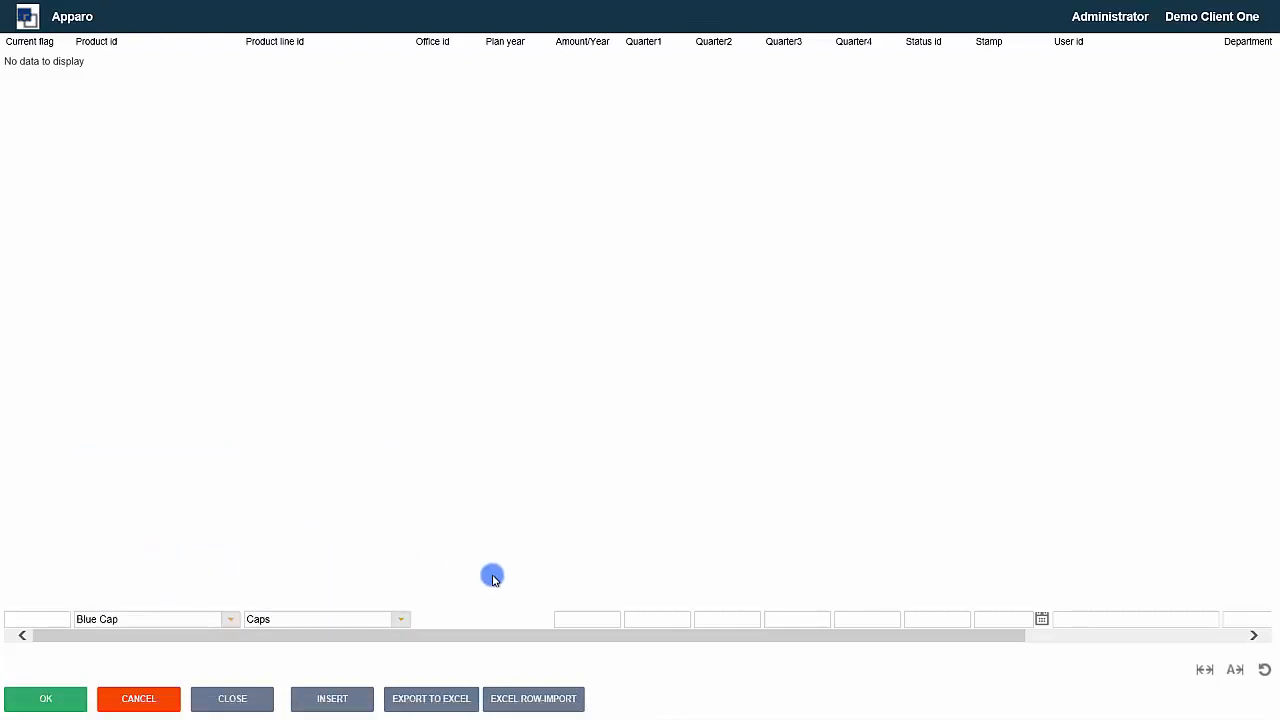
pyautogui.click(576, 614)
pyautogui.write('100')
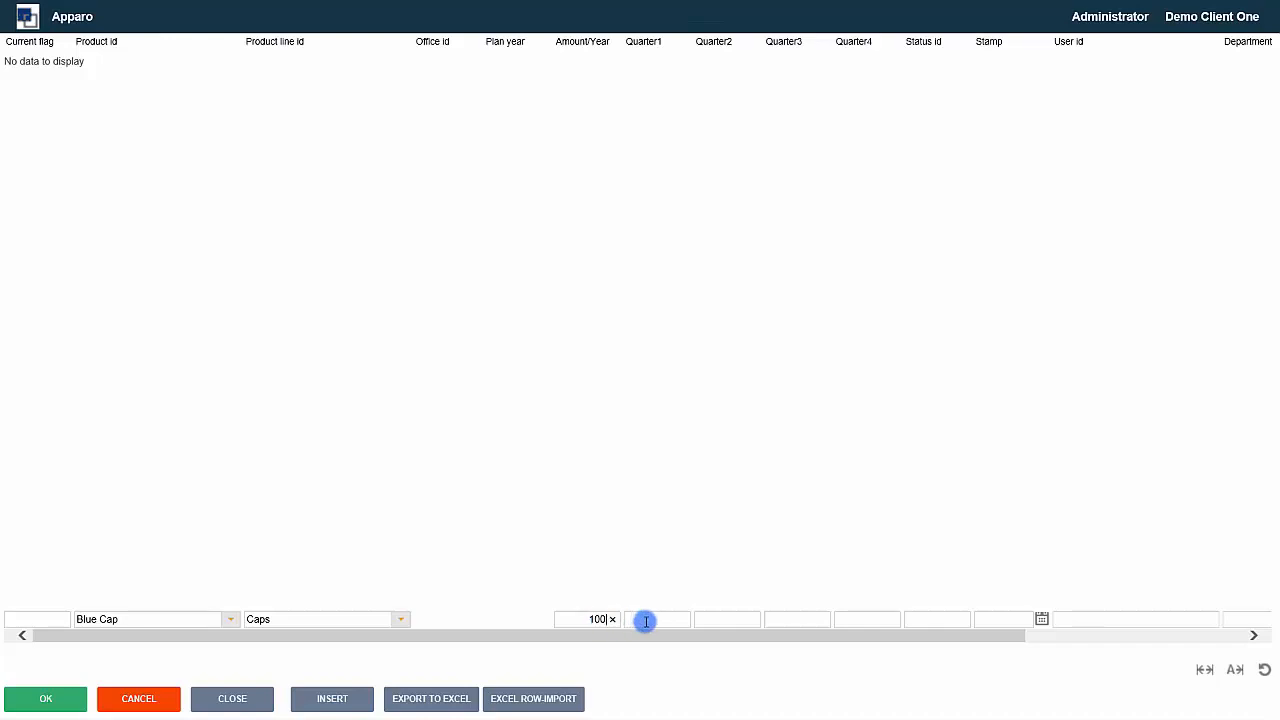
pyautogui.write('11')
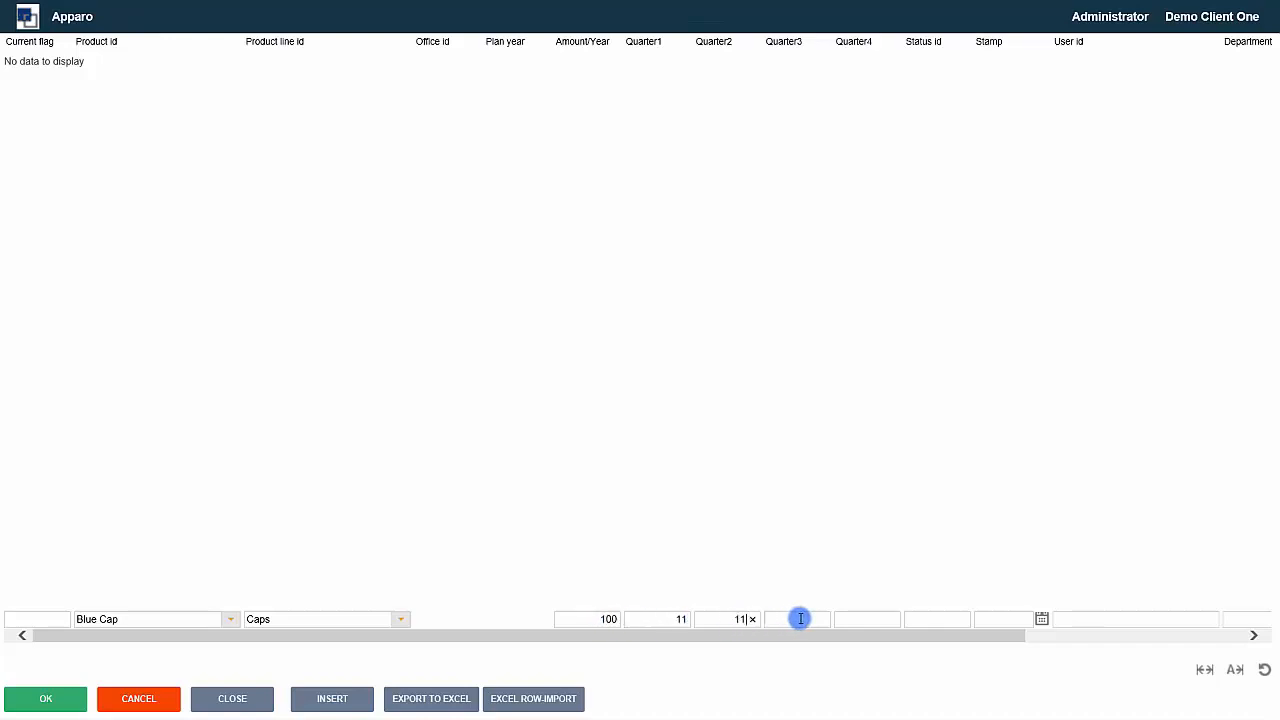
pyautogui.click(800, 619)
pyautogui.write('11')
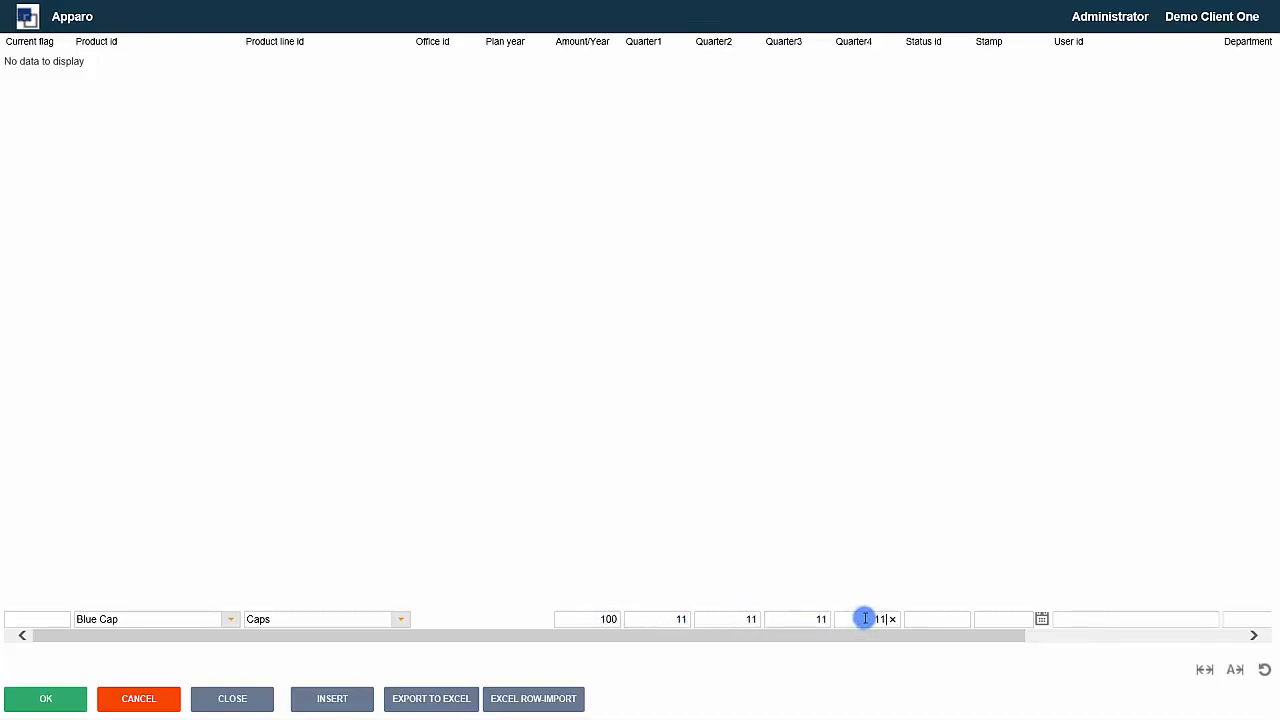
pyautogui.click(77, 697)
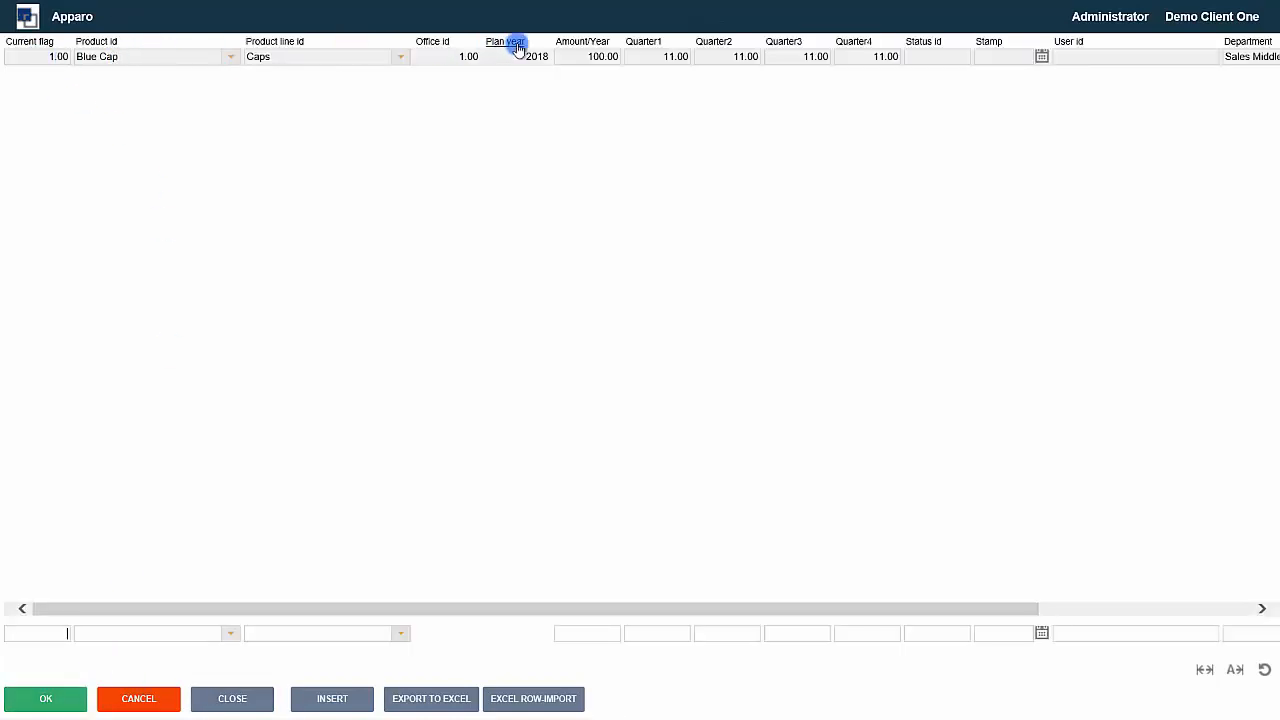
# Step: Edit the row's Quarter1 to 22 and Quarter2 to 33
pyautogui.click(660, 57)
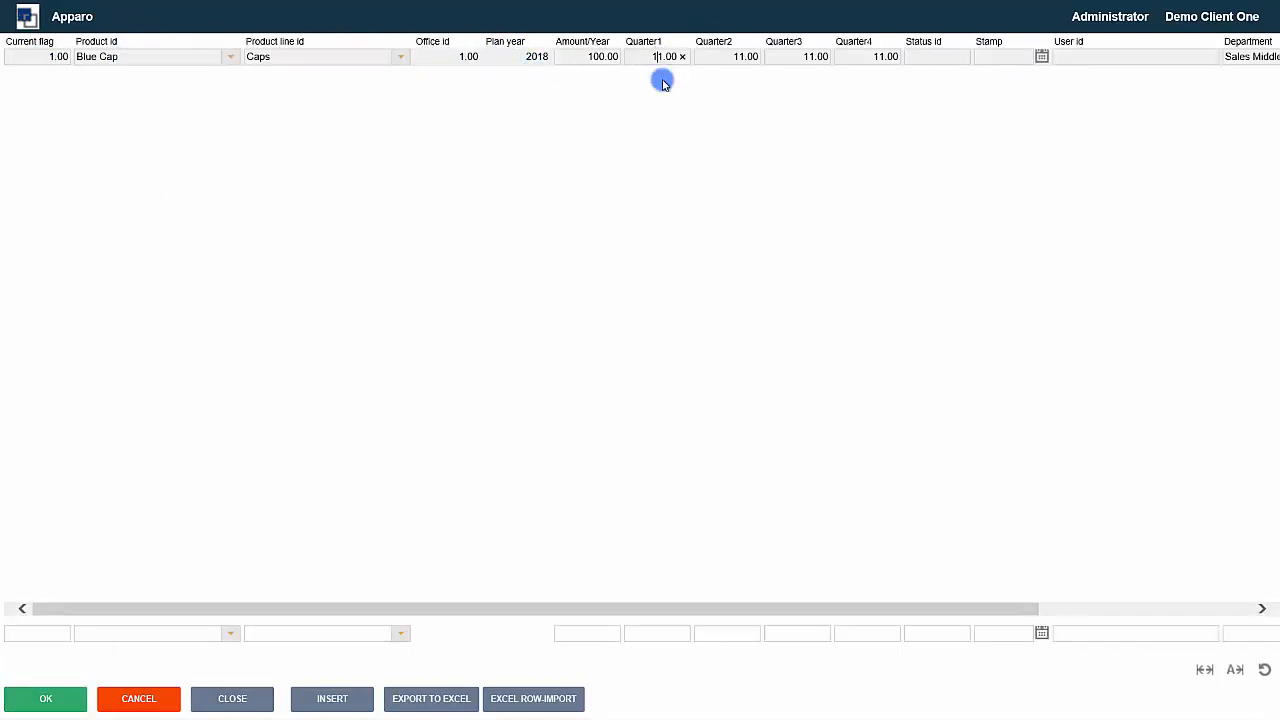
pyautogui.moveTo(651, 56); pyautogui.dragTo(686, 54)
pyautogui.write('22')
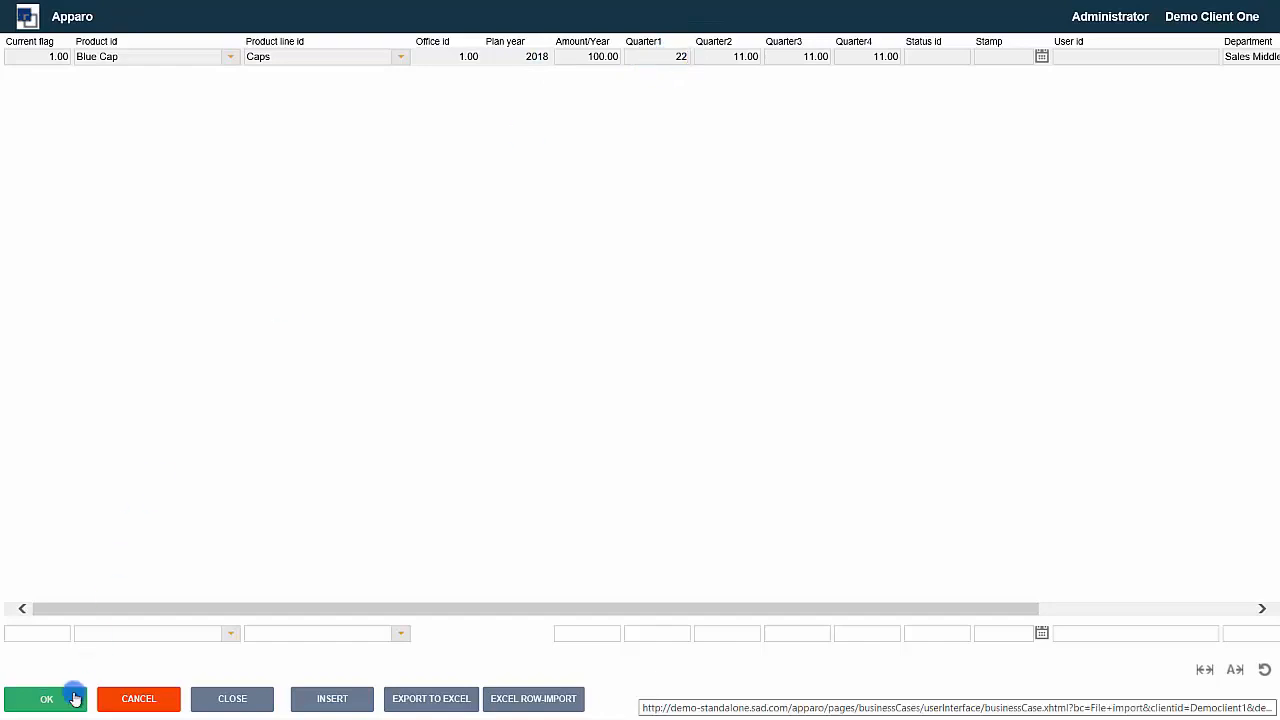
pyautogui.click(76, 697)
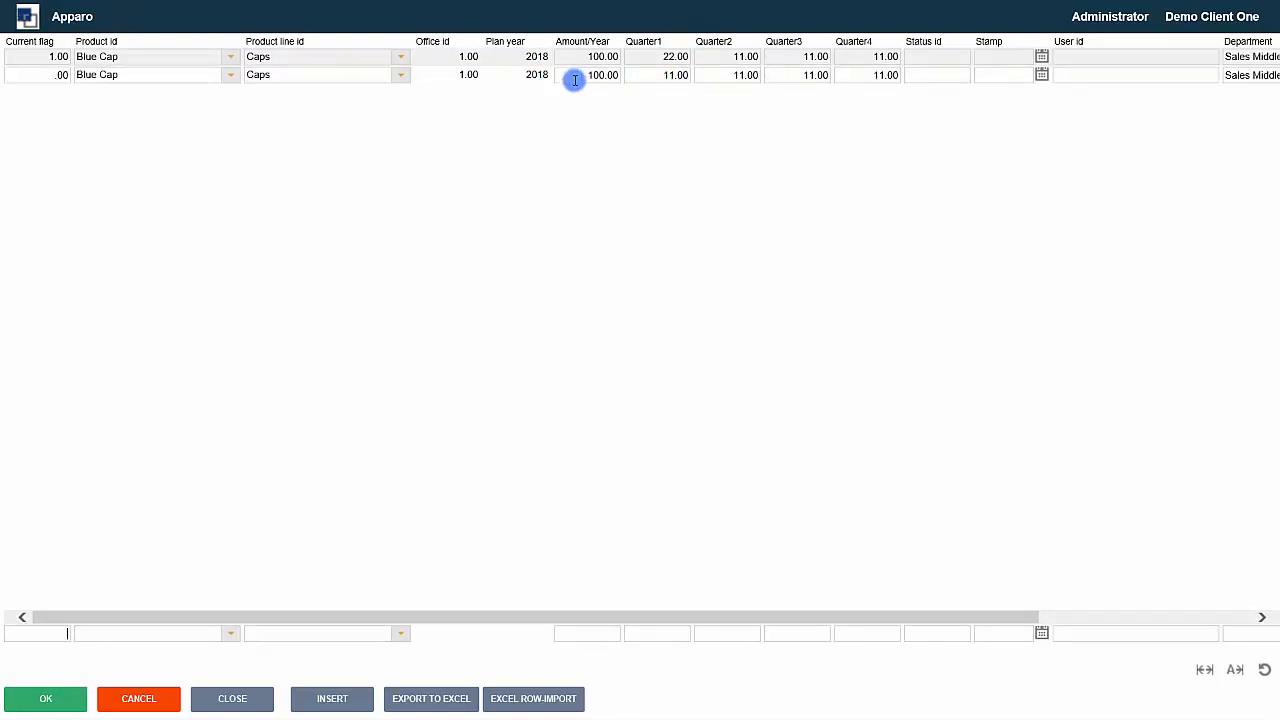
pyautogui.click(731, 56)
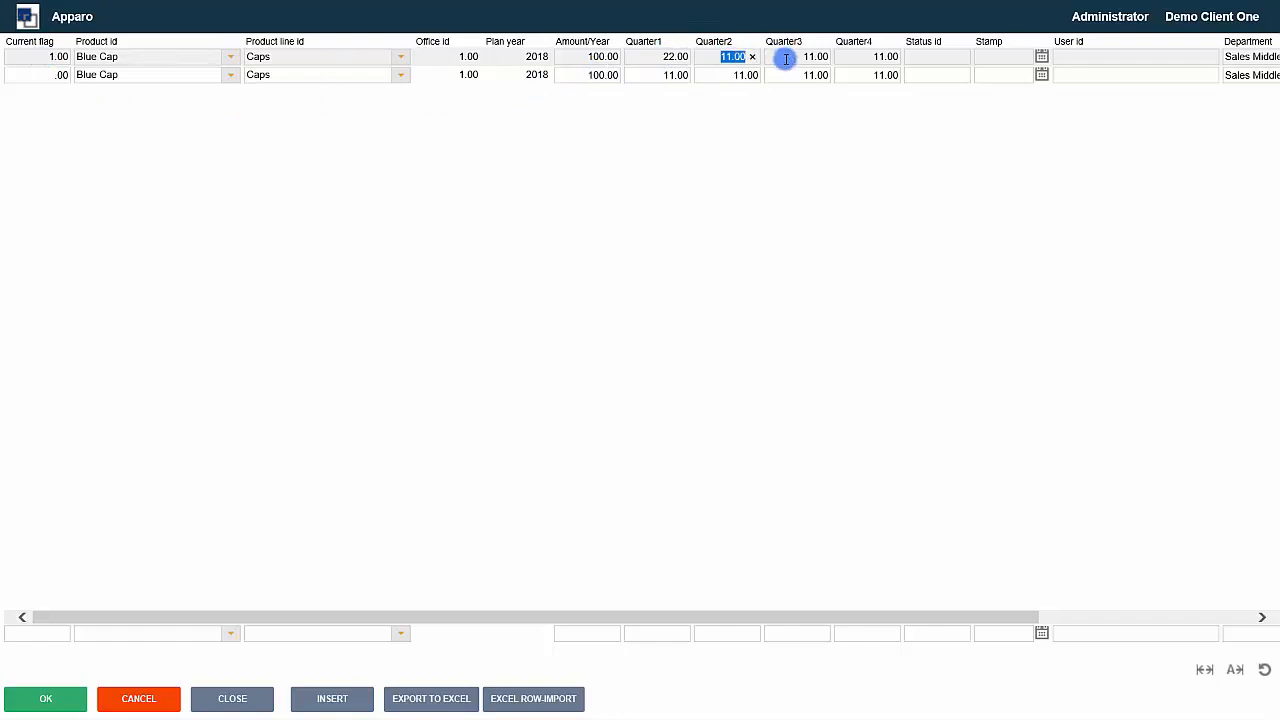
pyautogui.click(50, 695)
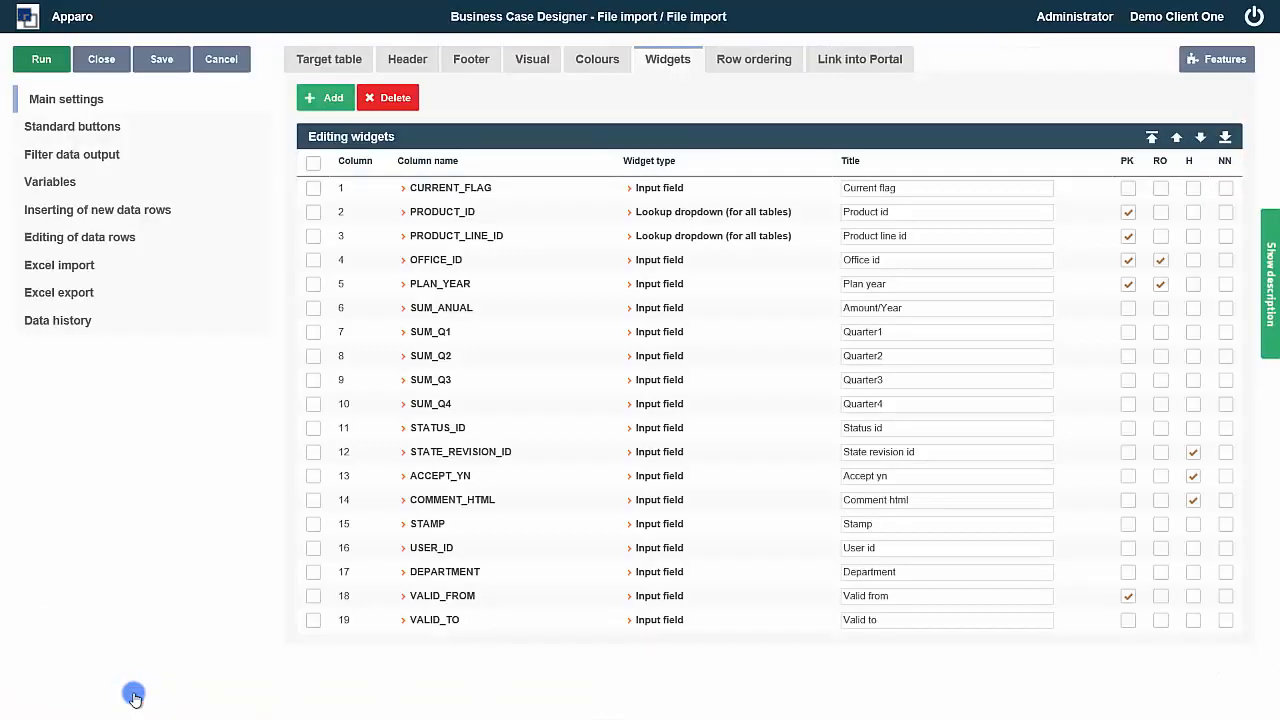
# Step: Move CURRENT_FLAG to the end and hide OFFICE_ID, PLAN_YEAR, VALID_TO and VALID_FROM
pyautogui.click(313, 188)
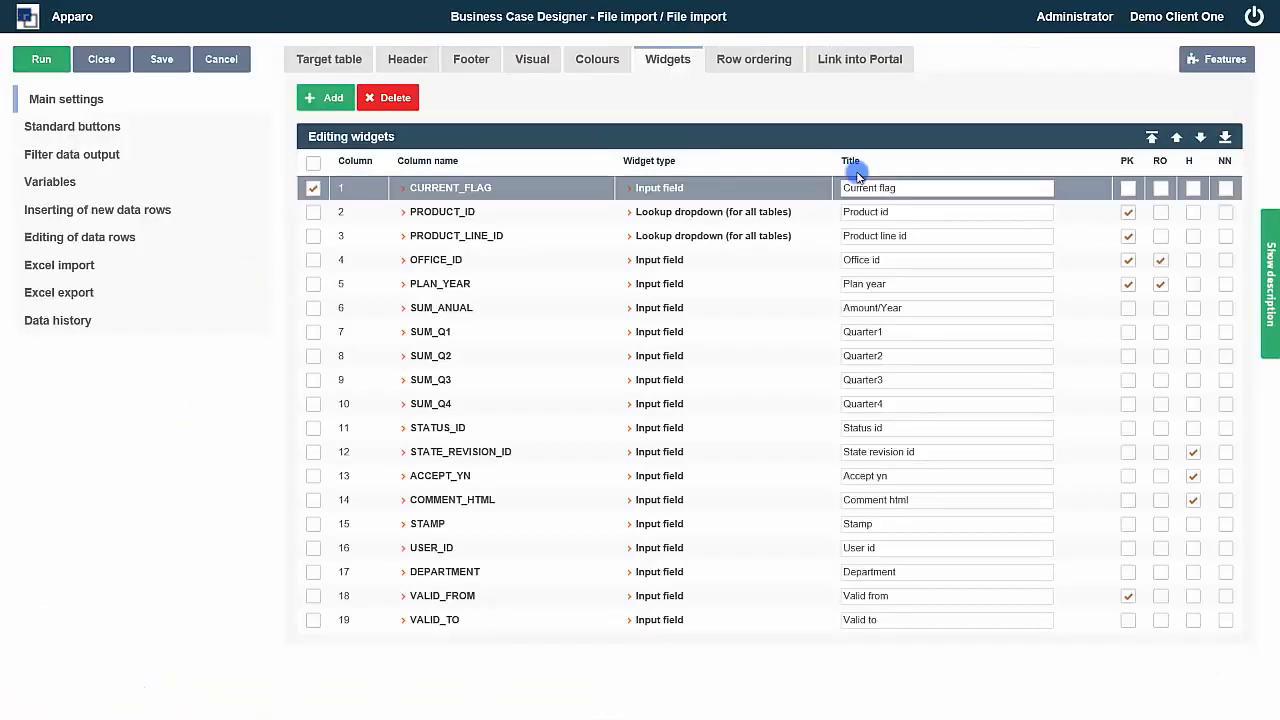
pyautogui.click(1226, 138)
pyautogui.click(1193, 236)
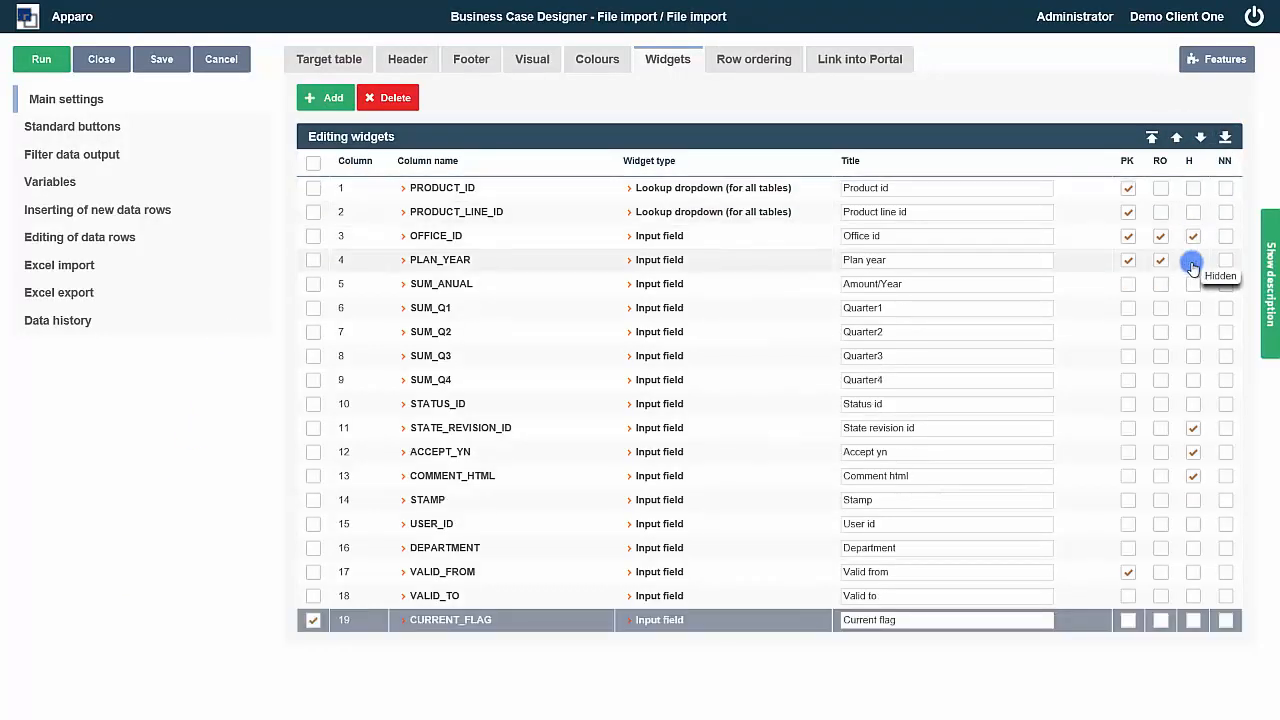
pyautogui.click(1193, 260)
pyautogui.click(1193, 596)
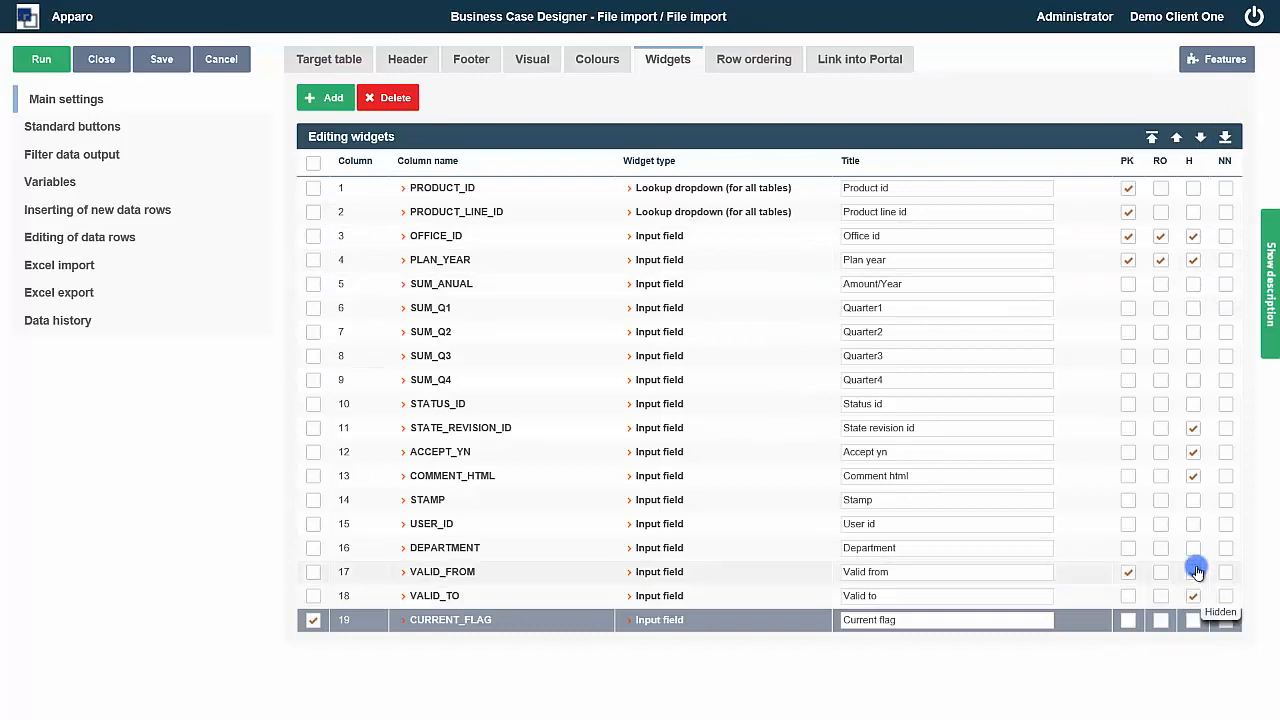
pyautogui.click(1193, 548)
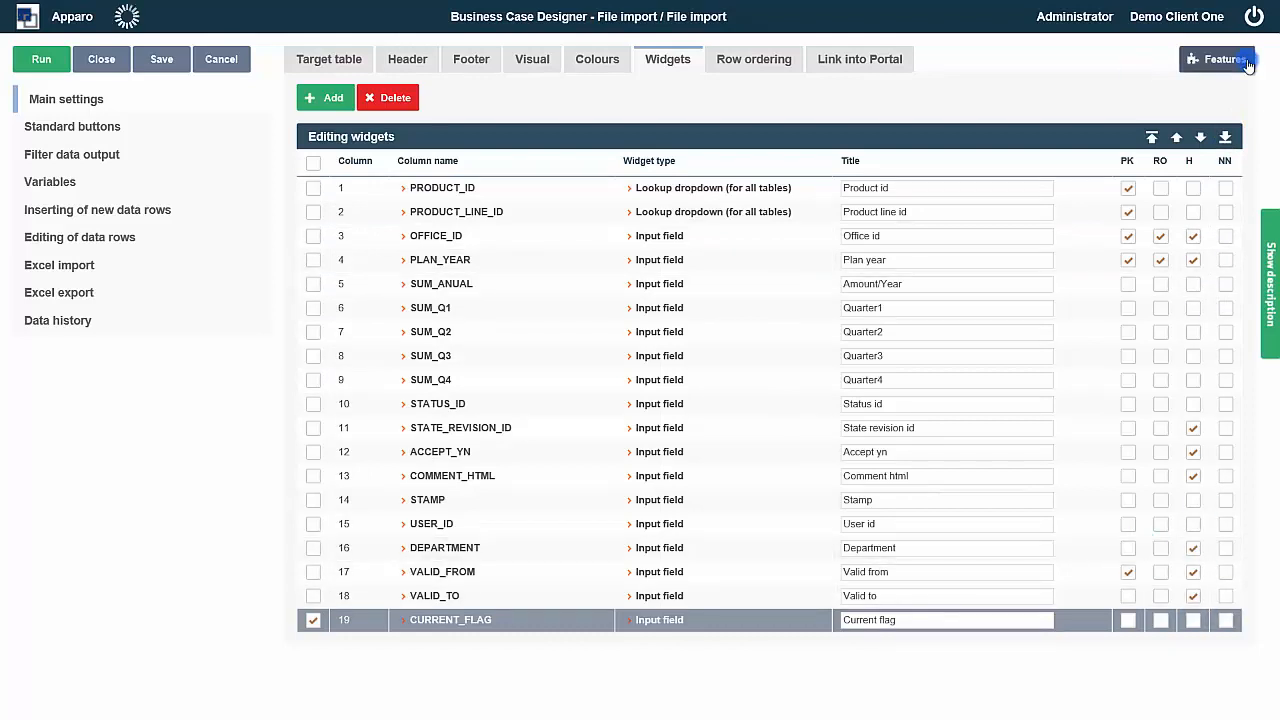
# Step: Enable the Auditing of data changes feature
pyautogui.click(1234, 61)
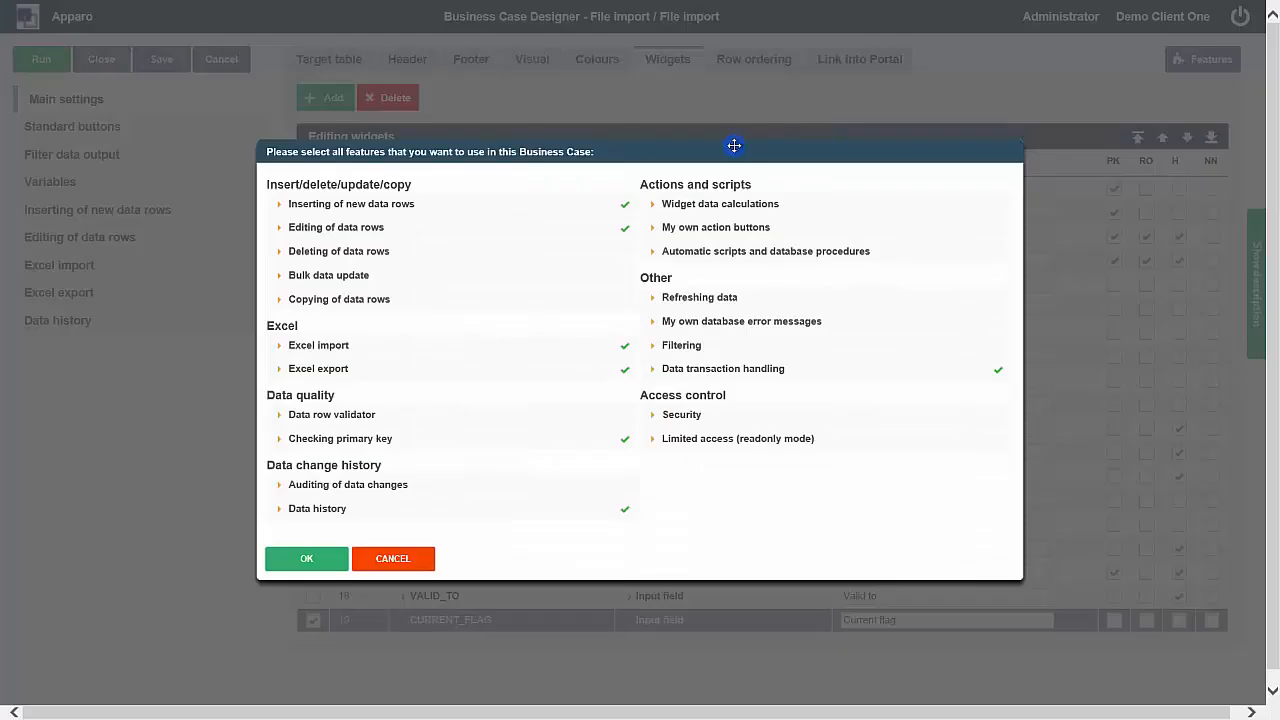
pyautogui.click(362, 496)
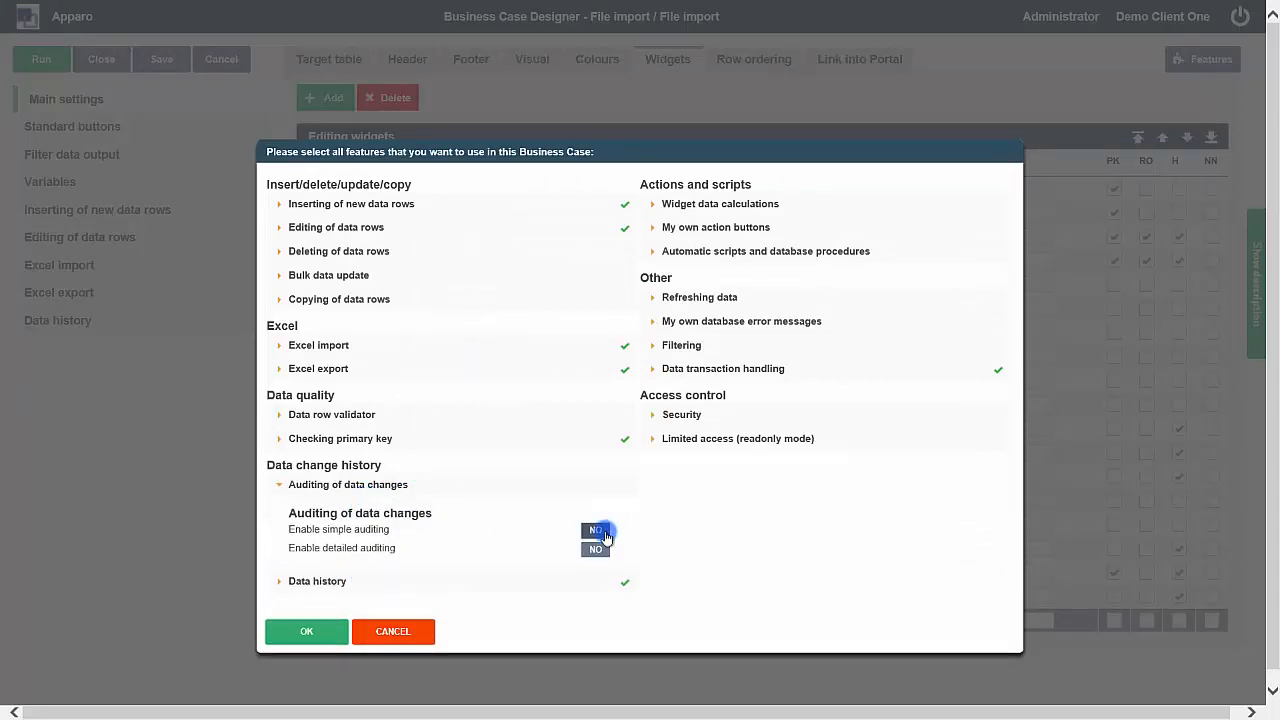
pyautogui.click(303, 631)
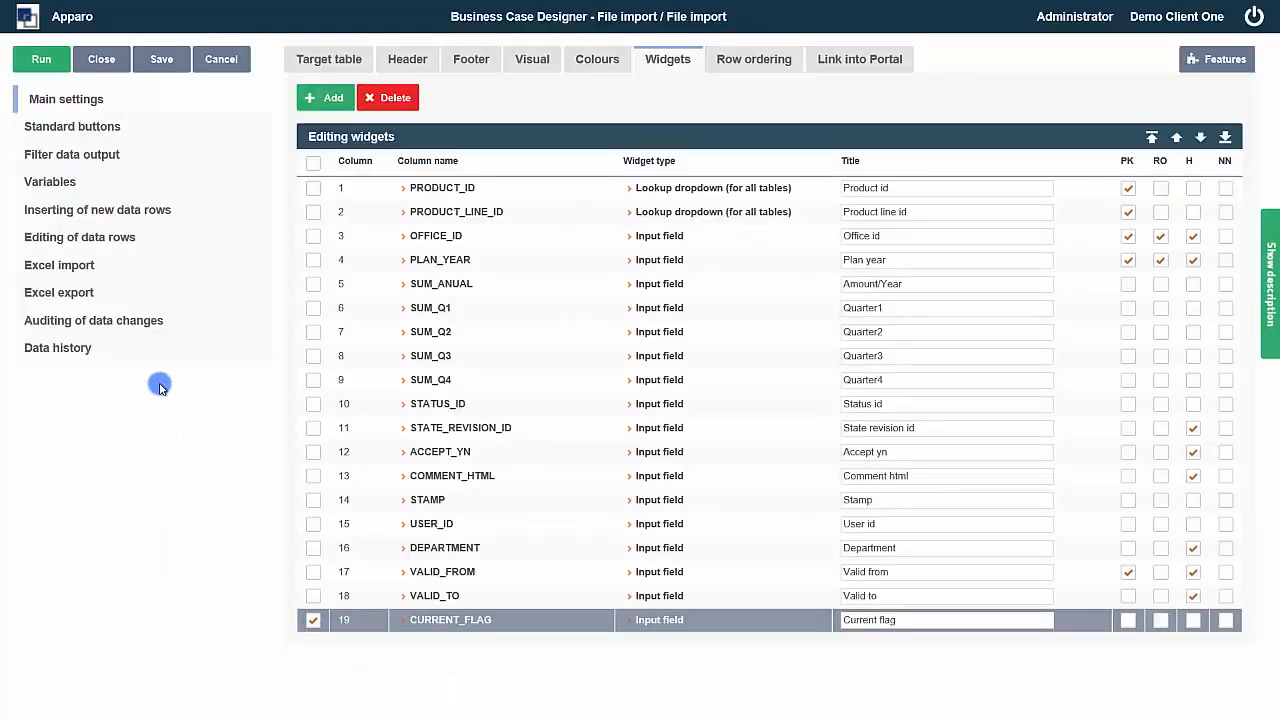
# Step: In the auditing settings, choose SAMPLE_FORECAST_V2_AUDITING as the auditing table
pyautogui.click(160, 330)
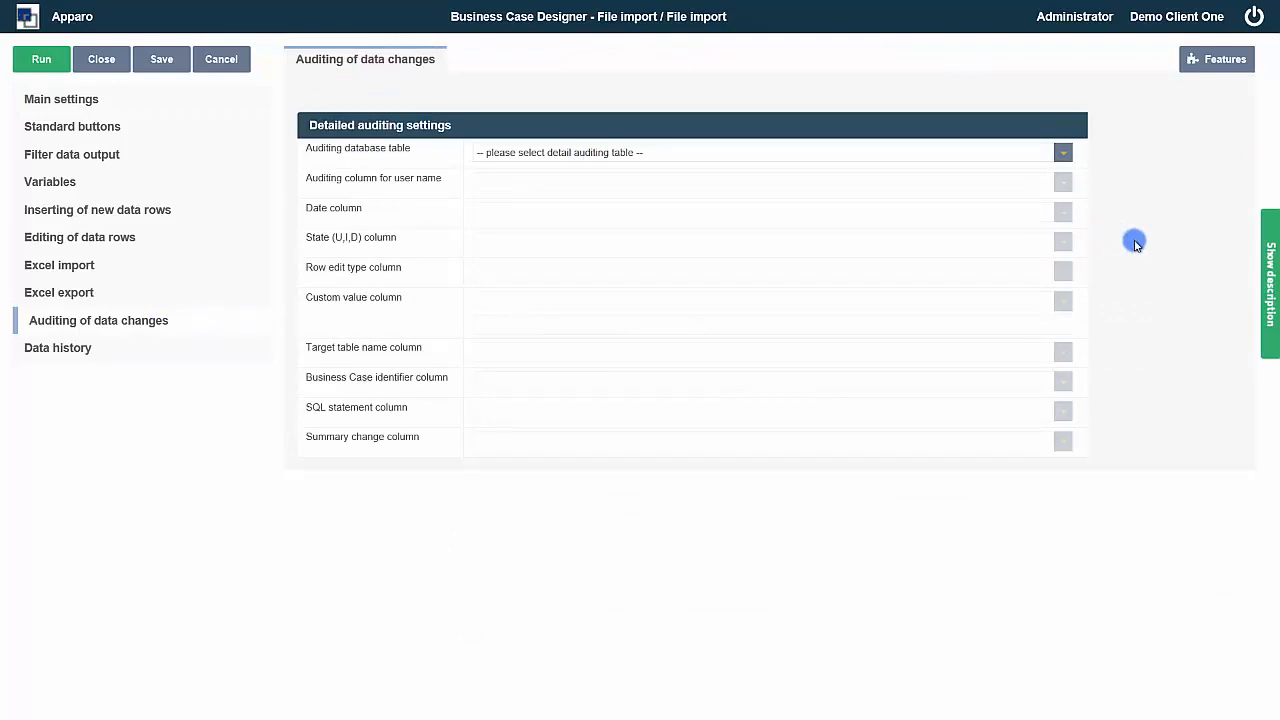
pyautogui.click(1267, 272)
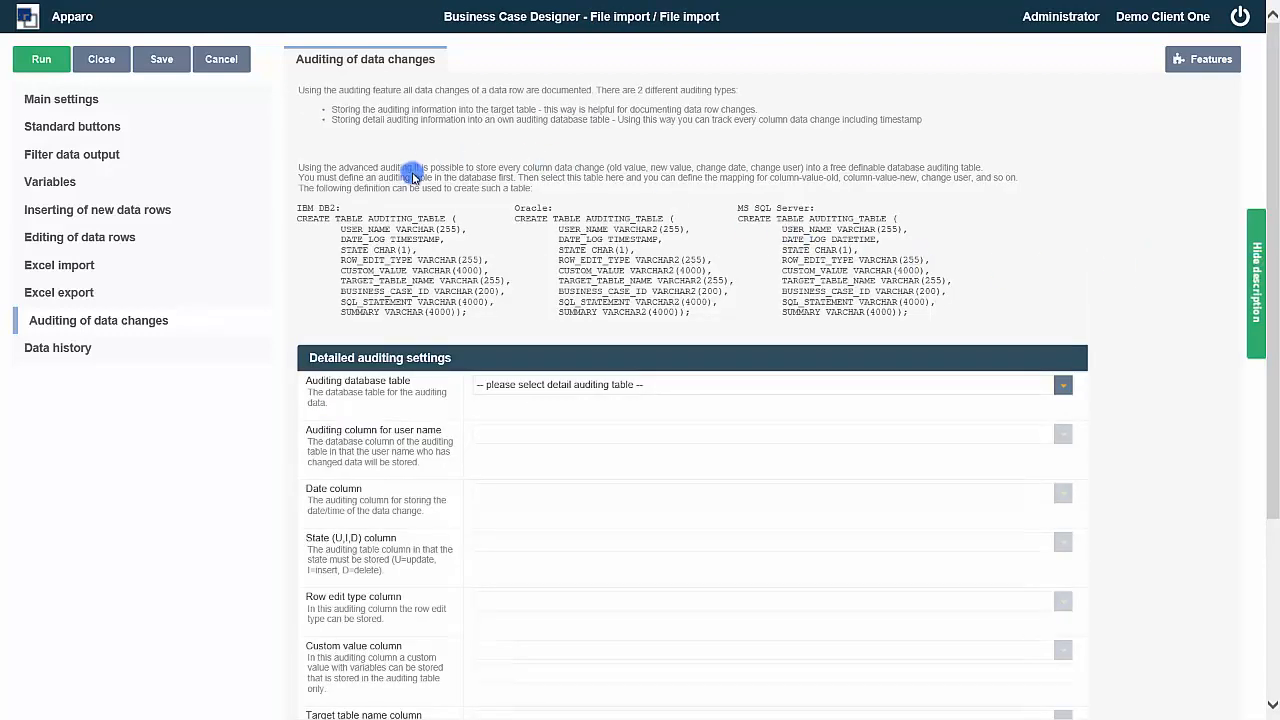
pyautogui.click(1252, 276)
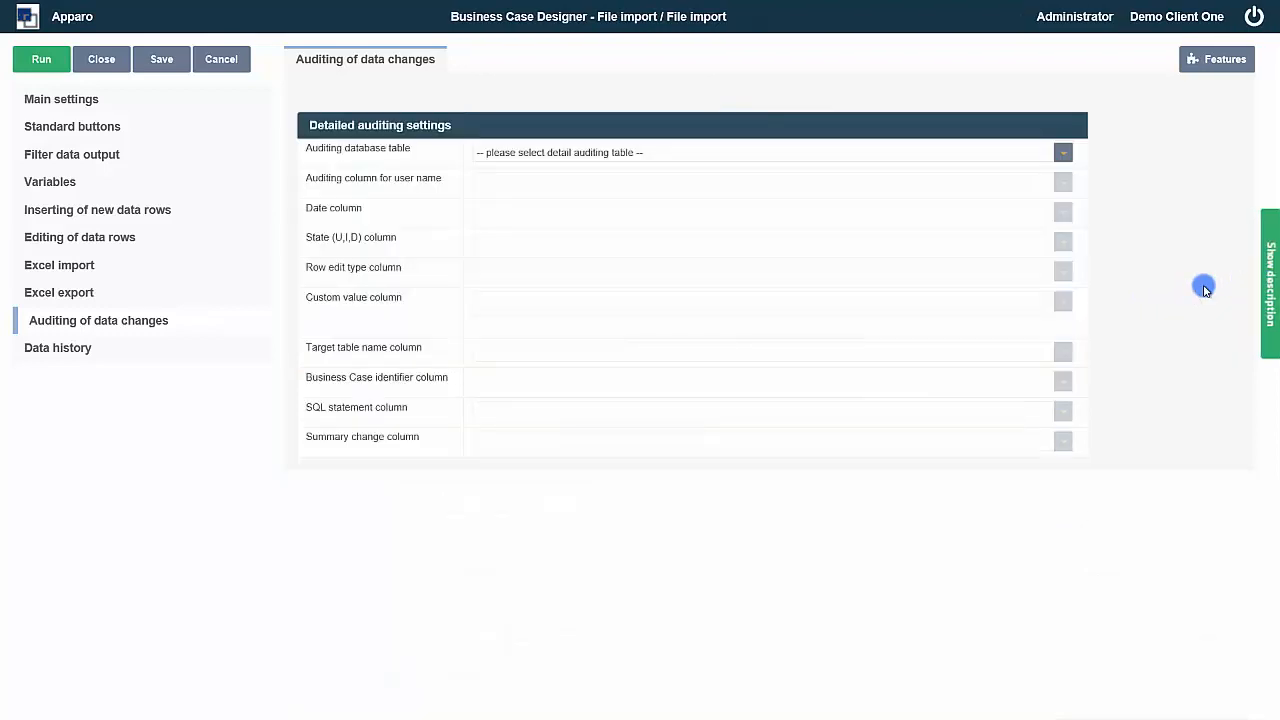
pyautogui.click(1063, 153)
pyautogui.press('s')
pyautogui.scroll(-5, 574, 277)
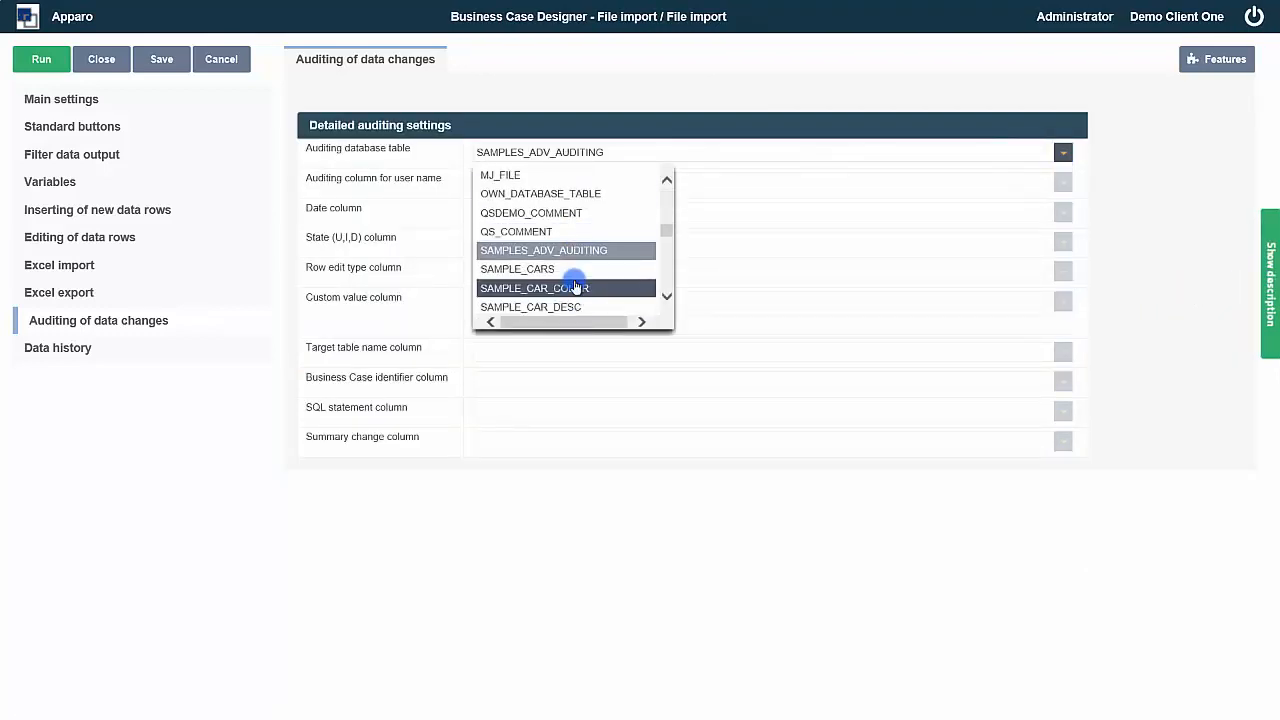
pyautogui.scroll(-3, 590, 292)
pyautogui.click(612, 301)
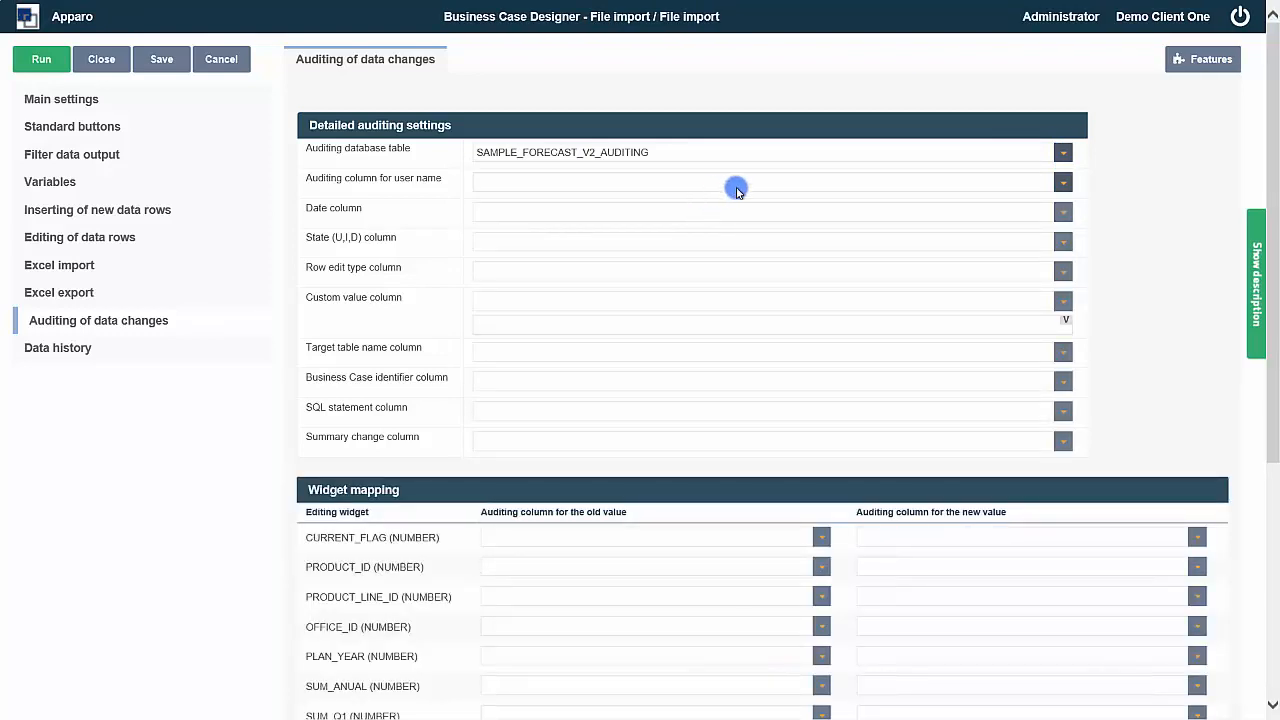
# Step: Map user name, date, state and edit type to USER_NAME, DATE_LOG, STATE and ROW_EDIT_TYPE
pyautogui.click(737, 190)
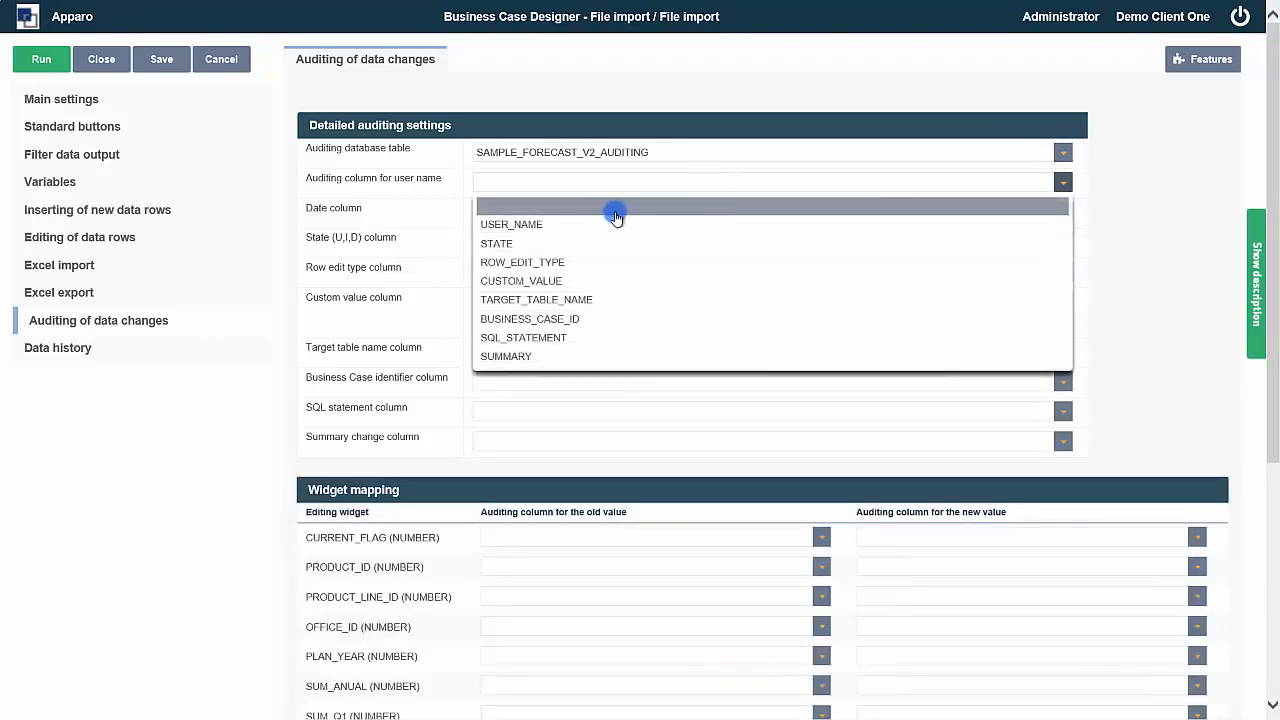
pyautogui.click(578, 222)
pyautogui.click(556, 214)
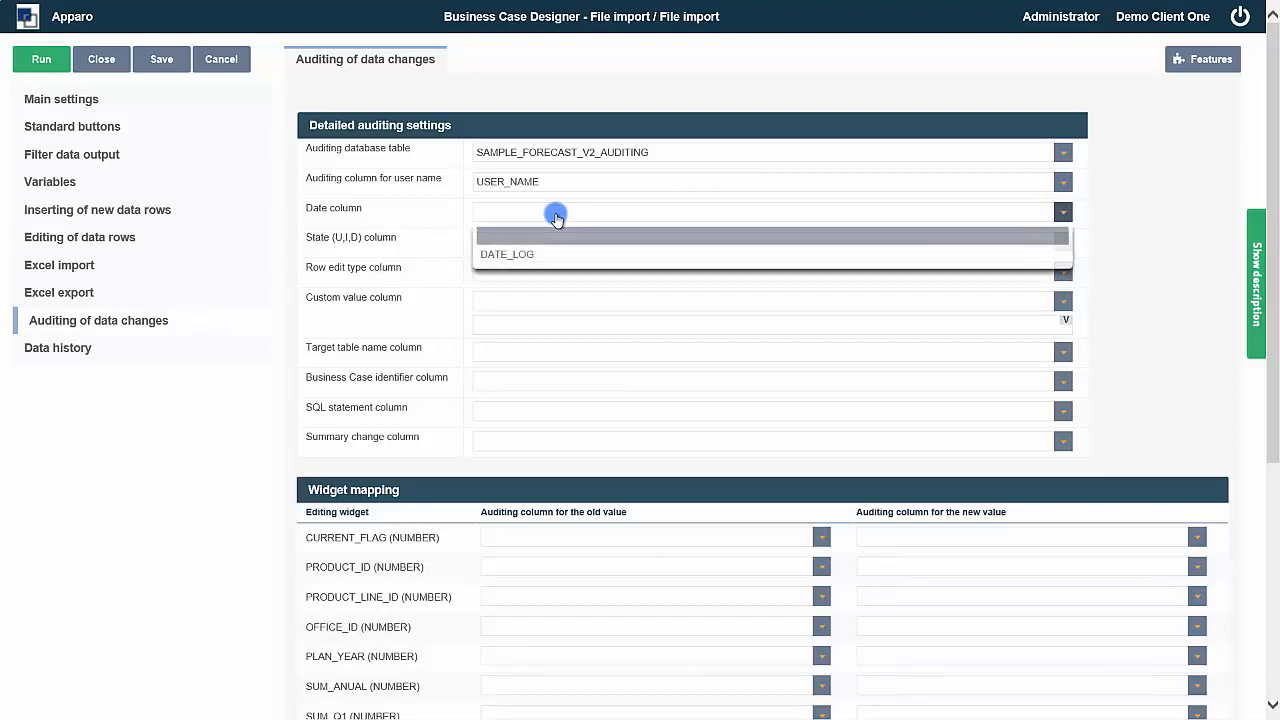
pyautogui.click(521, 253)
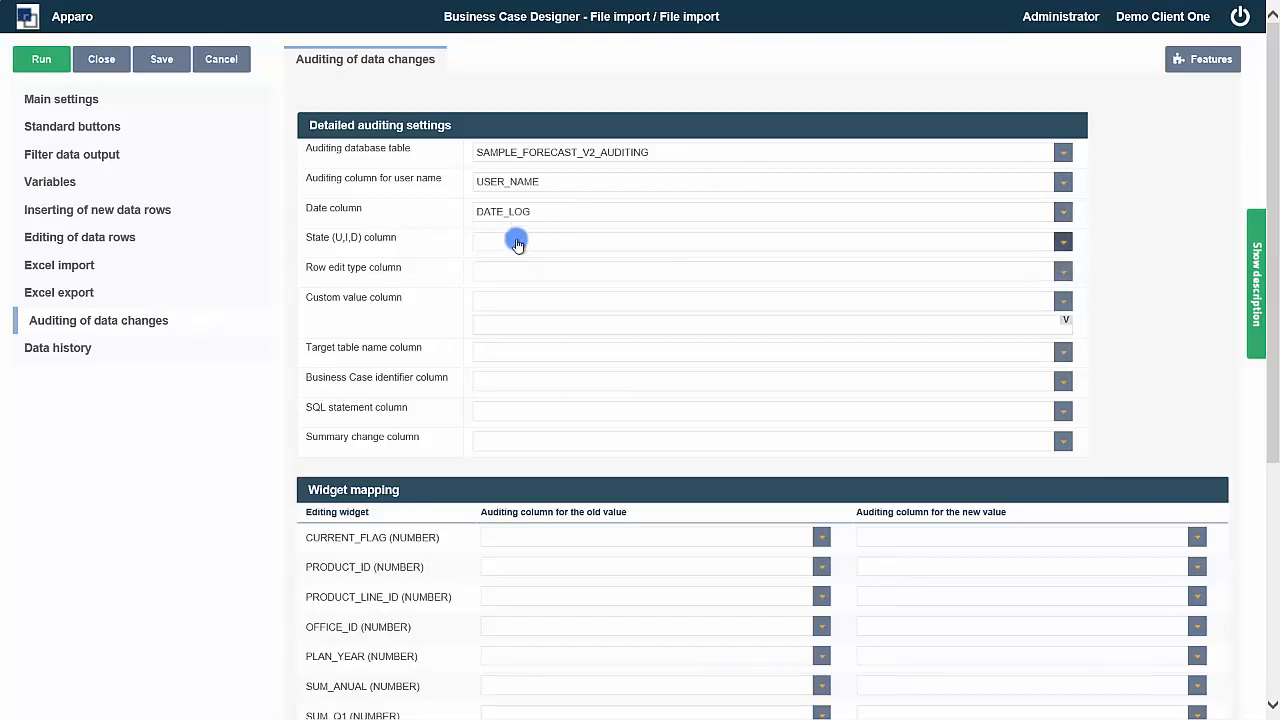
pyautogui.click(517, 242)
pyautogui.click(495, 297)
pyautogui.click(510, 273)
pyautogui.click(497, 348)
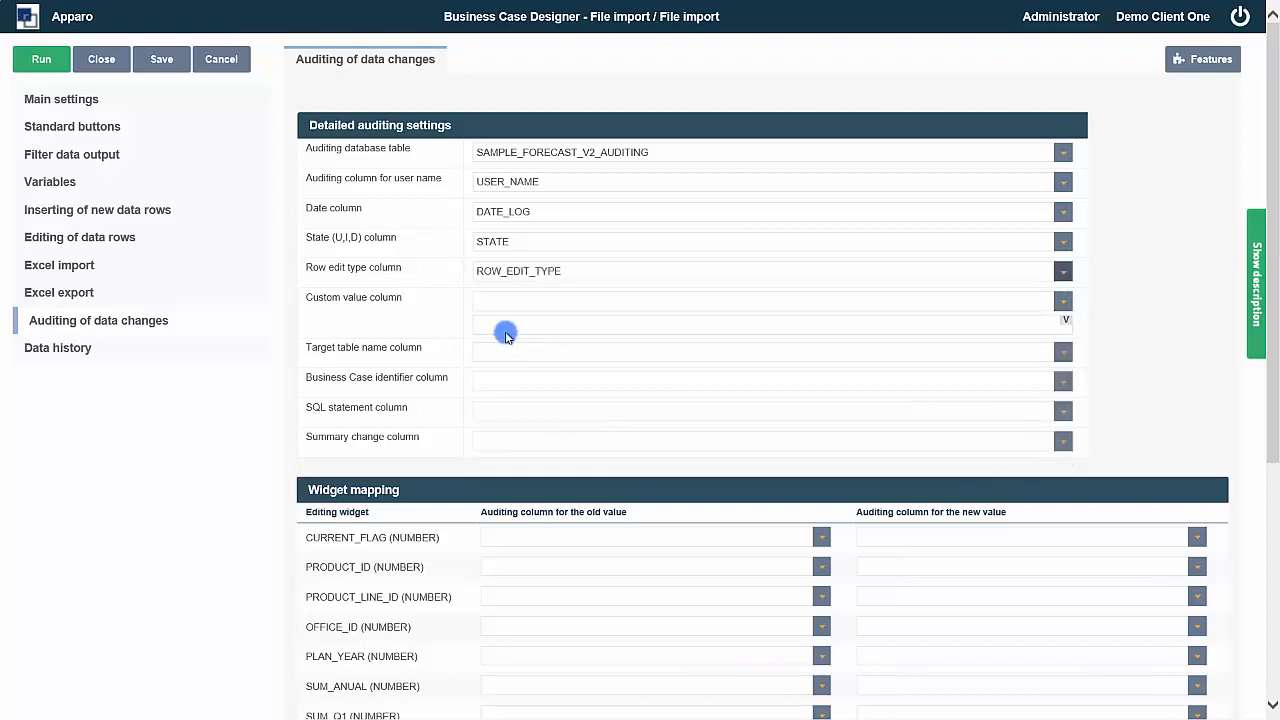
# Step: Store the custom value <%Var_Department%> in the CUSTOM_VALUE column
pyautogui.click(505, 297)
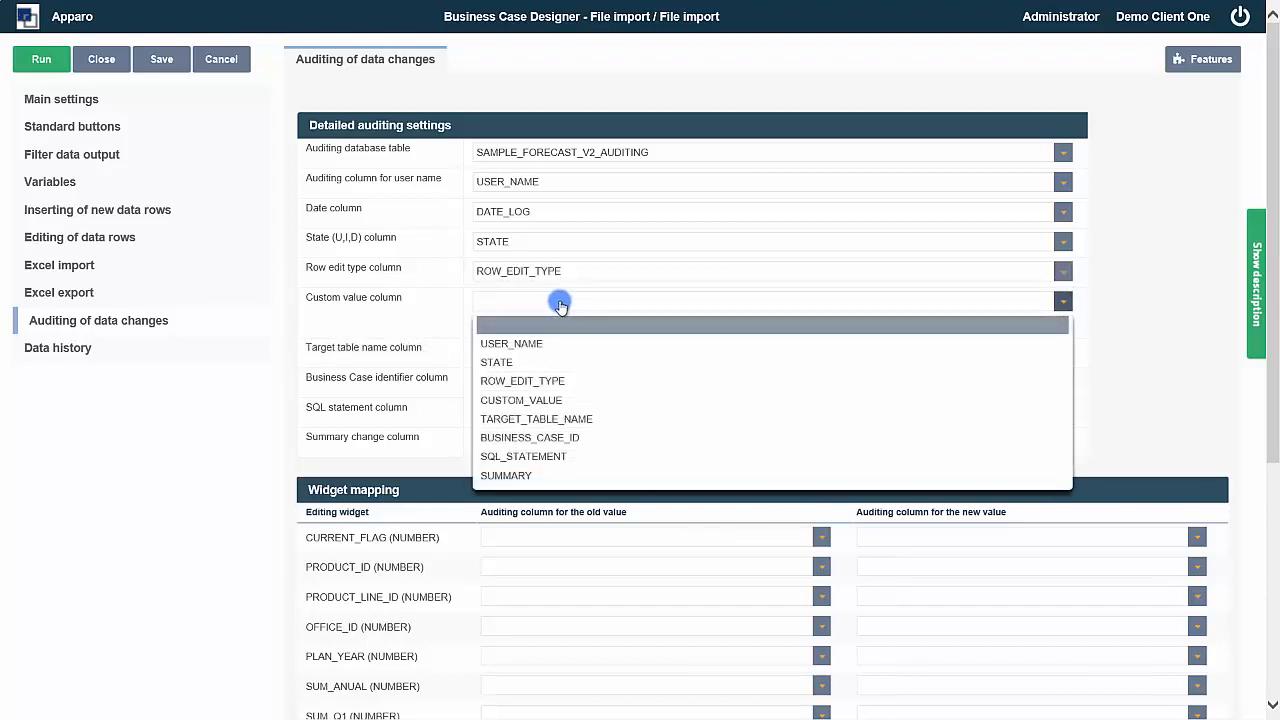
pyautogui.click(530, 402)
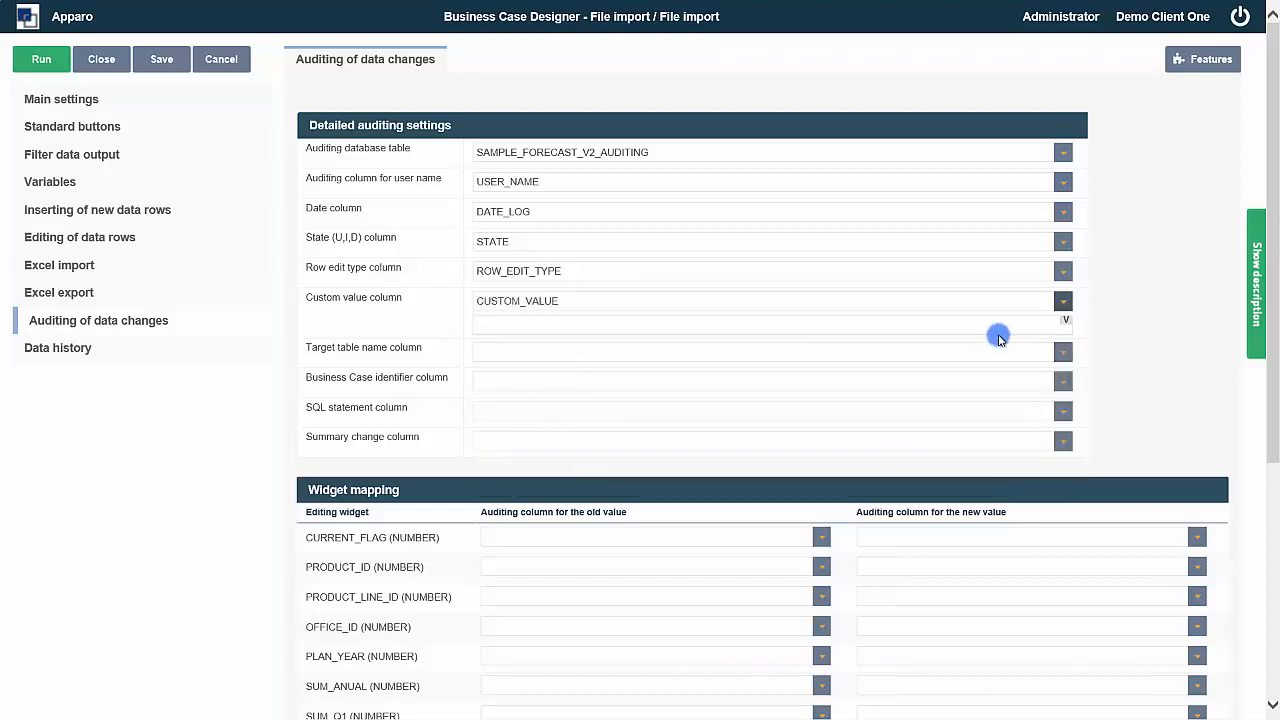
pyautogui.click(1067, 322)
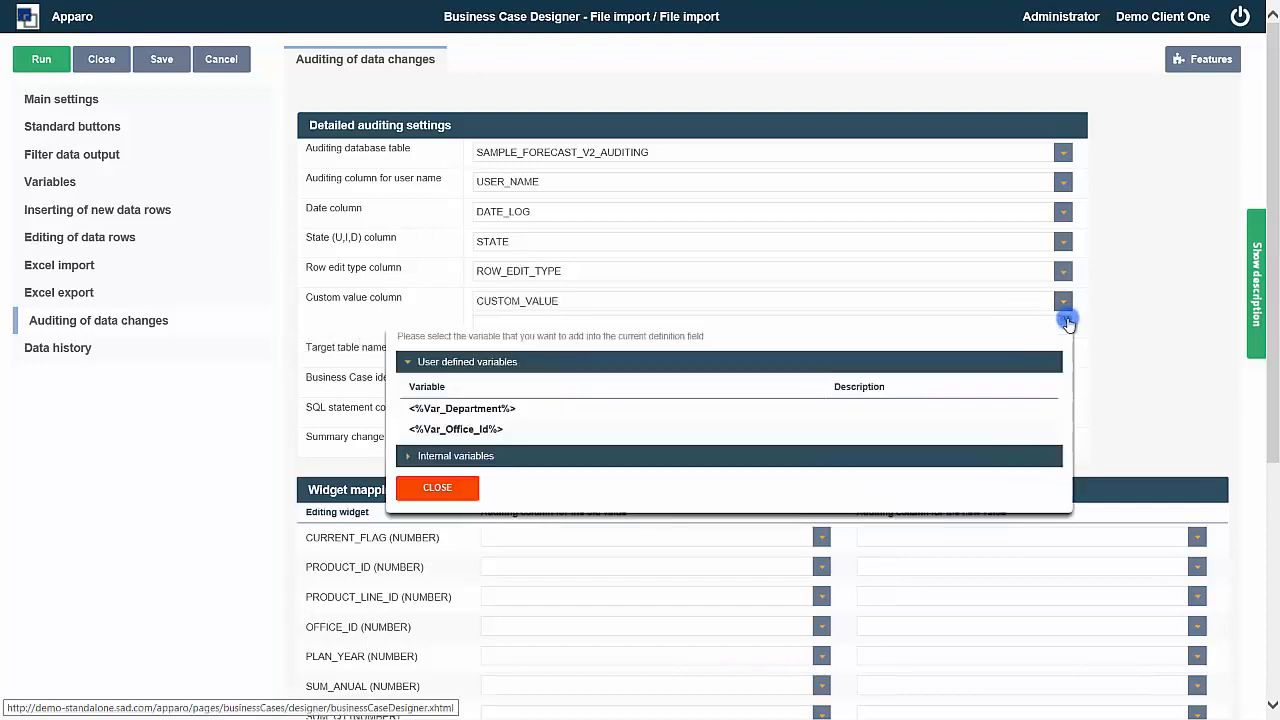
pyautogui.click(515, 410)
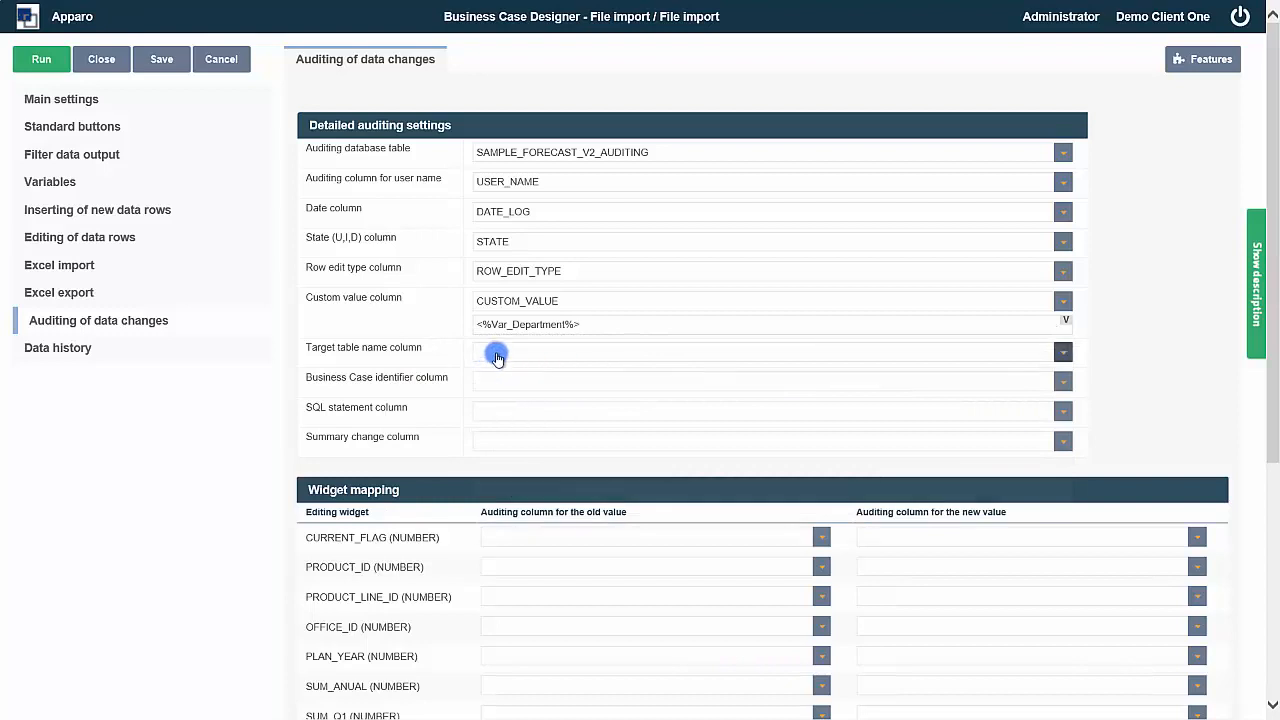
# Step: Map target table name, business case ID, SQL statement and summary to TARGET_TABLE_NAME, BUSINESS_CASE_ID, SQL_STATEMENT, SUMMARY
pyautogui.click(497, 357)
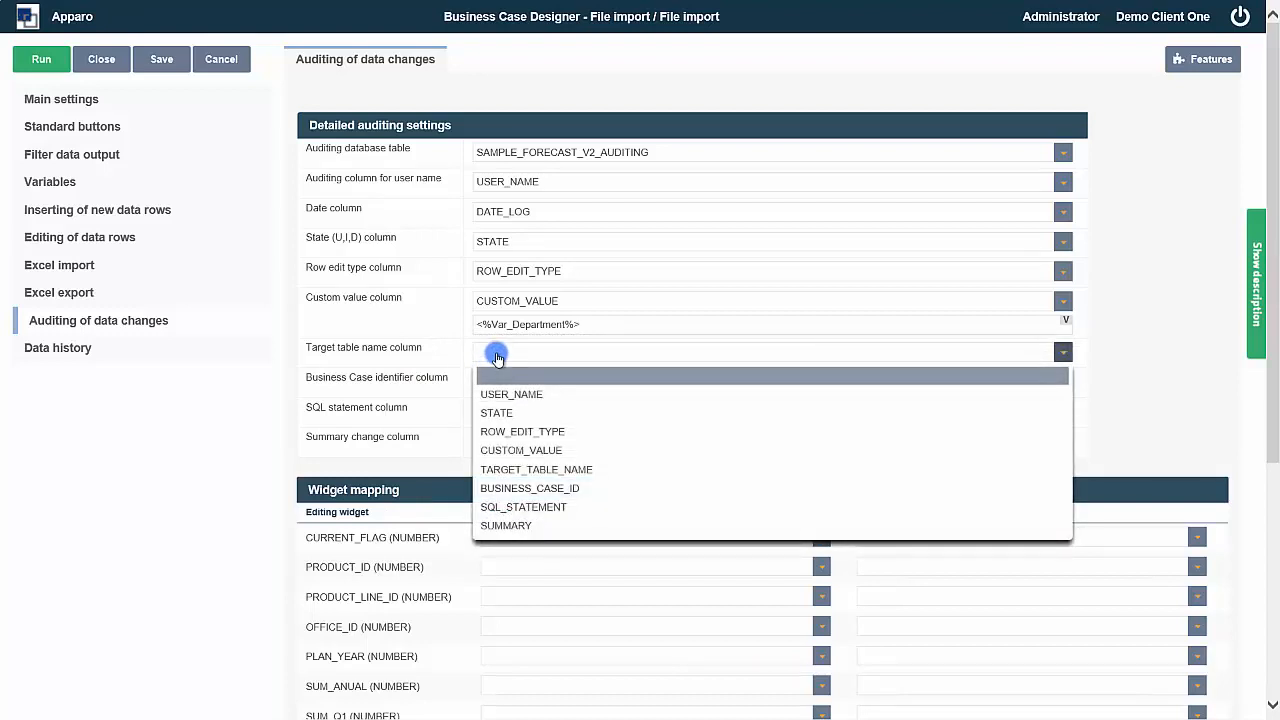
pyautogui.click(512, 469)
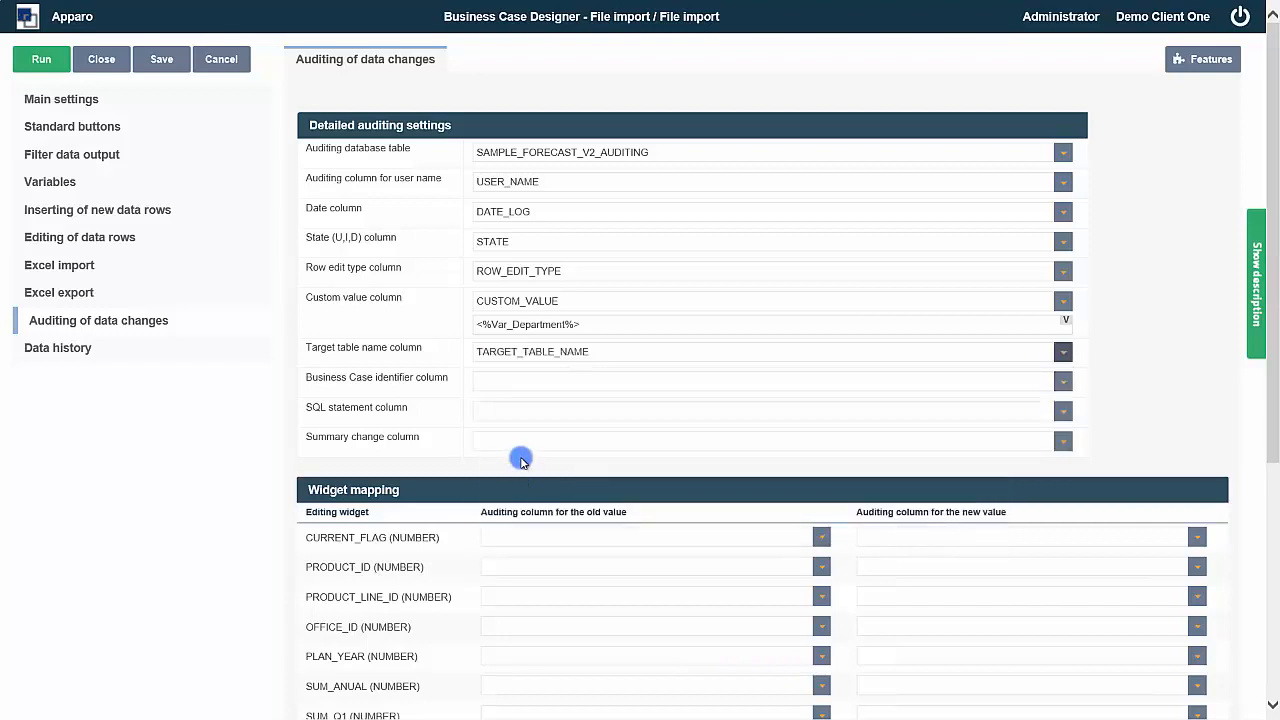
pyautogui.click(505, 385)
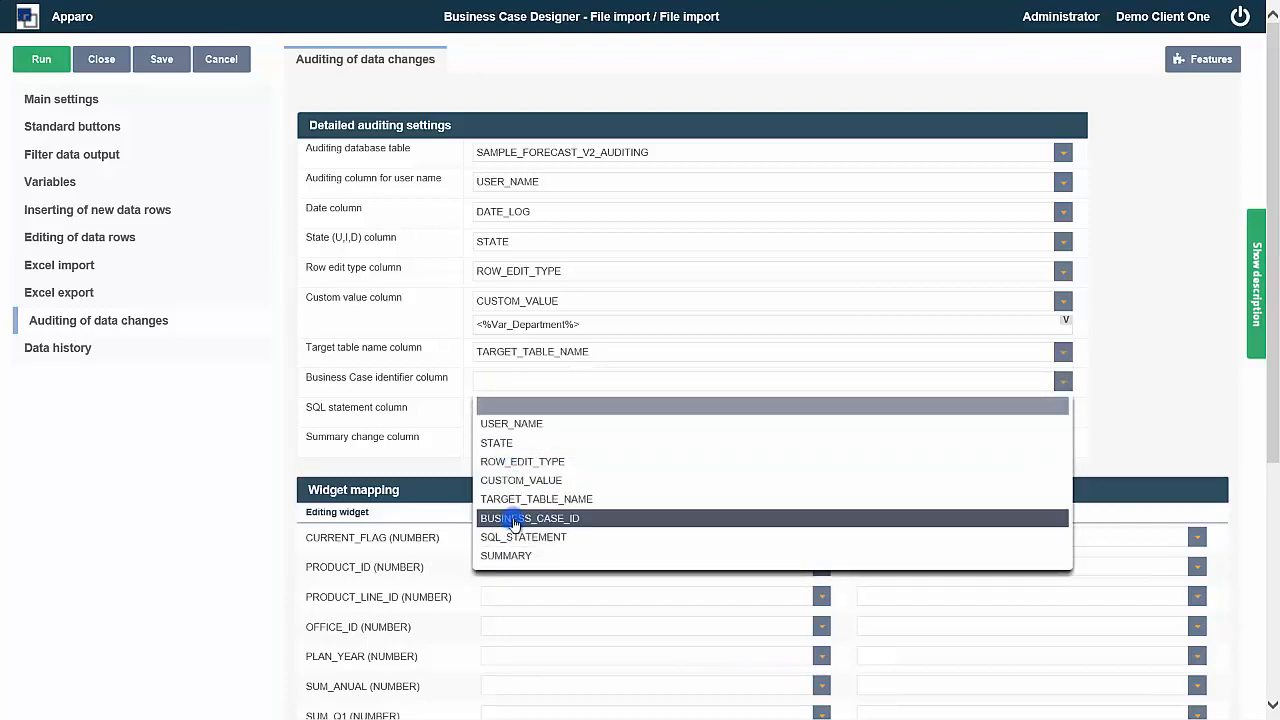
pyautogui.click(514, 521)
pyautogui.click(511, 414)
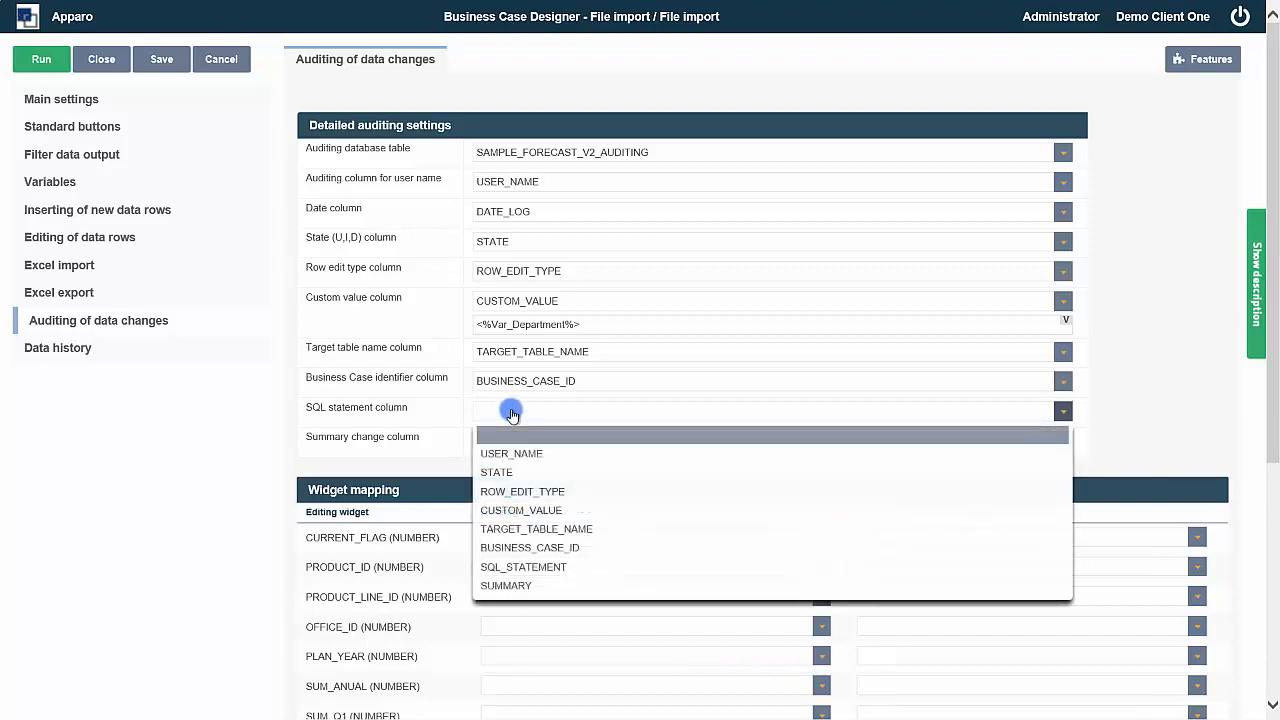
pyautogui.click(532, 567)
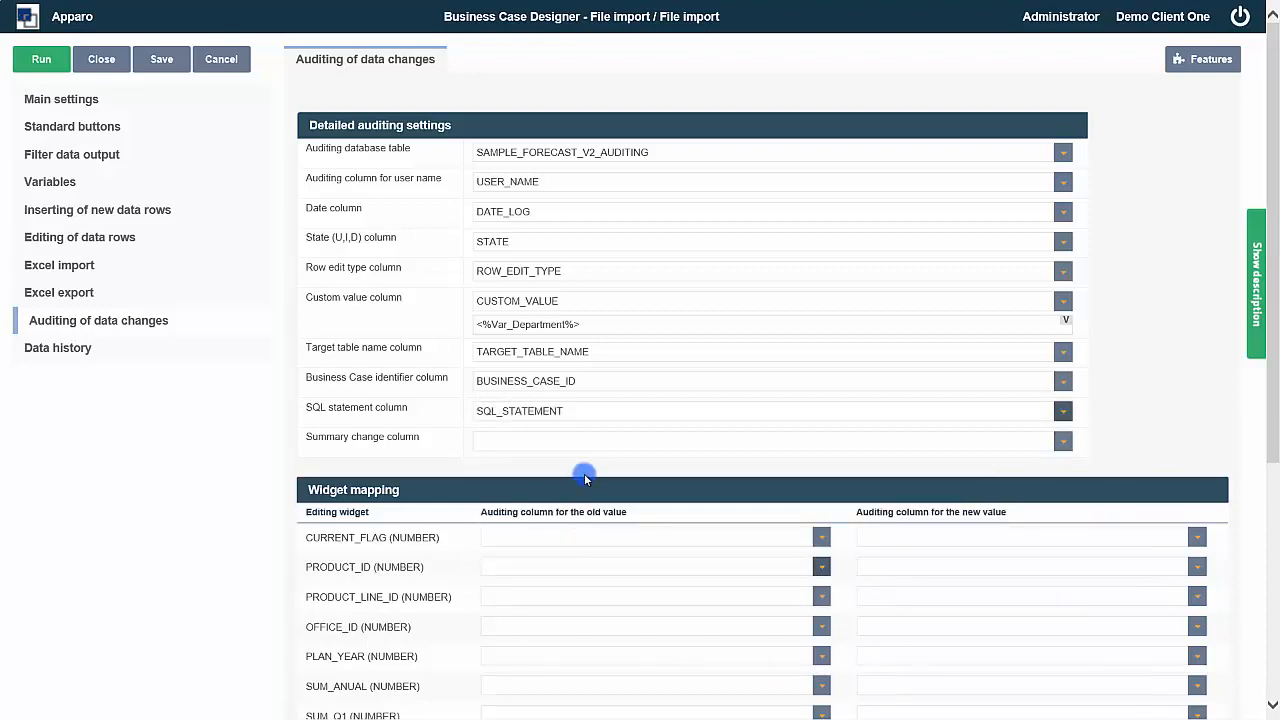
pyautogui.click(526, 440)
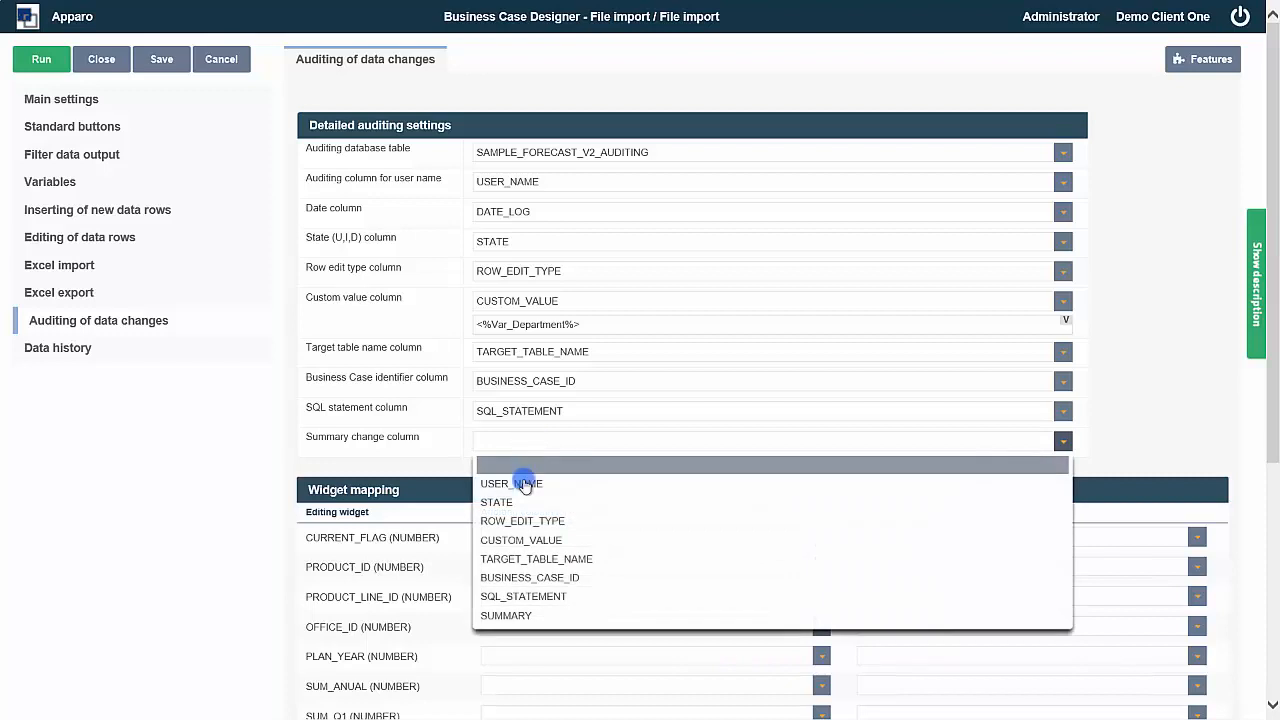
pyautogui.click(519, 618)
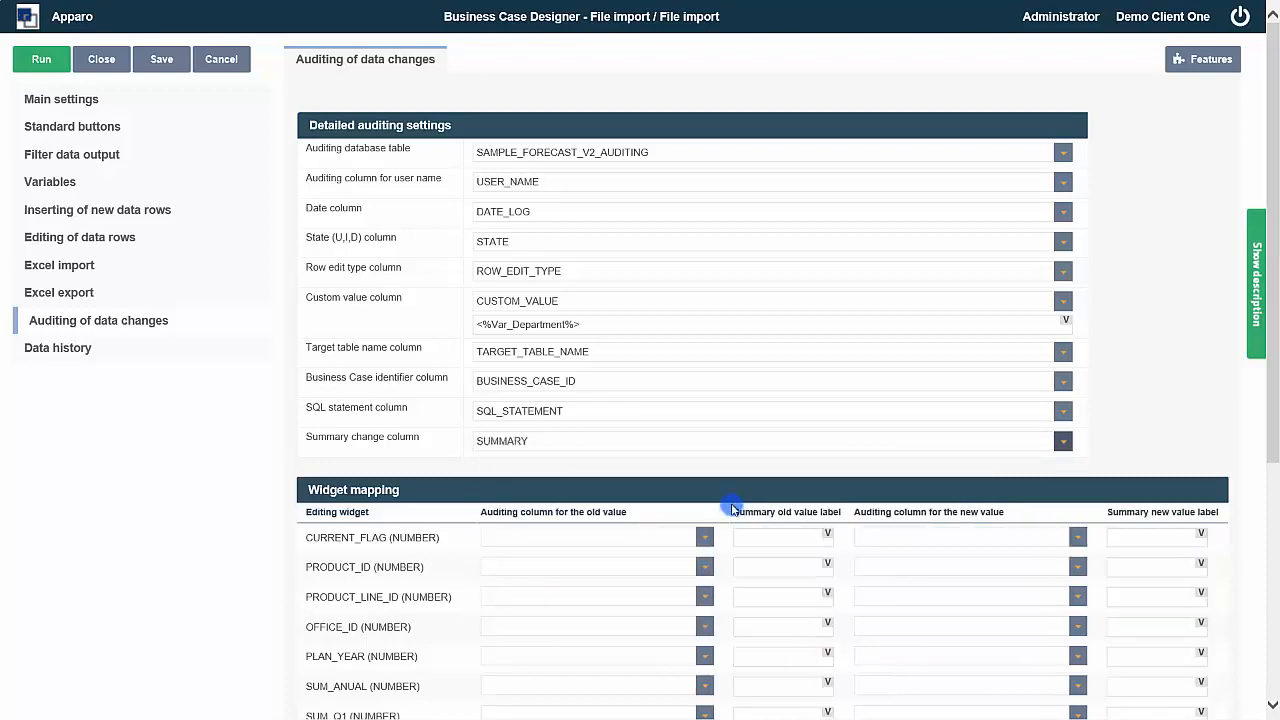
# Step: Map the old values of SUM_ANUAL and SUM_Q1–SUM_Q4 to their _OLD auditing columns
pyautogui.scroll(-2, 610, 440)
pyautogui.click(704, 472)
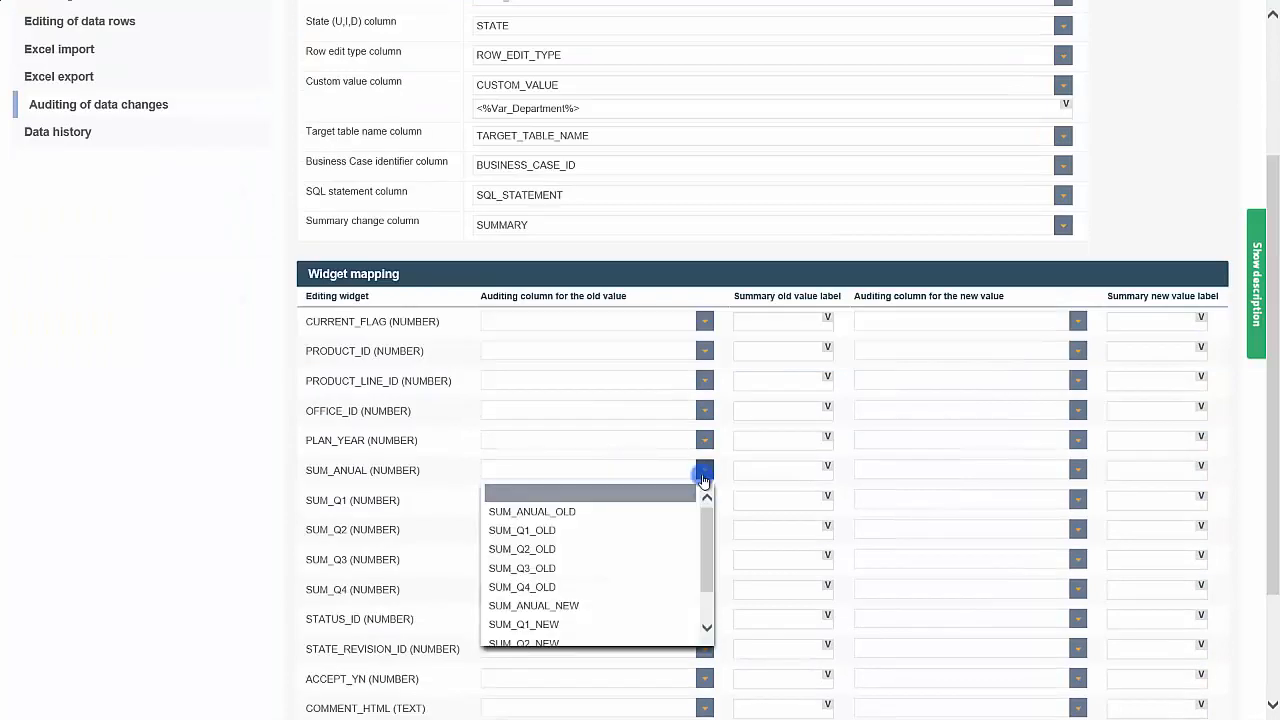
pyautogui.click(680, 511)
pyautogui.click(704, 500)
pyautogui.click(675, 560)
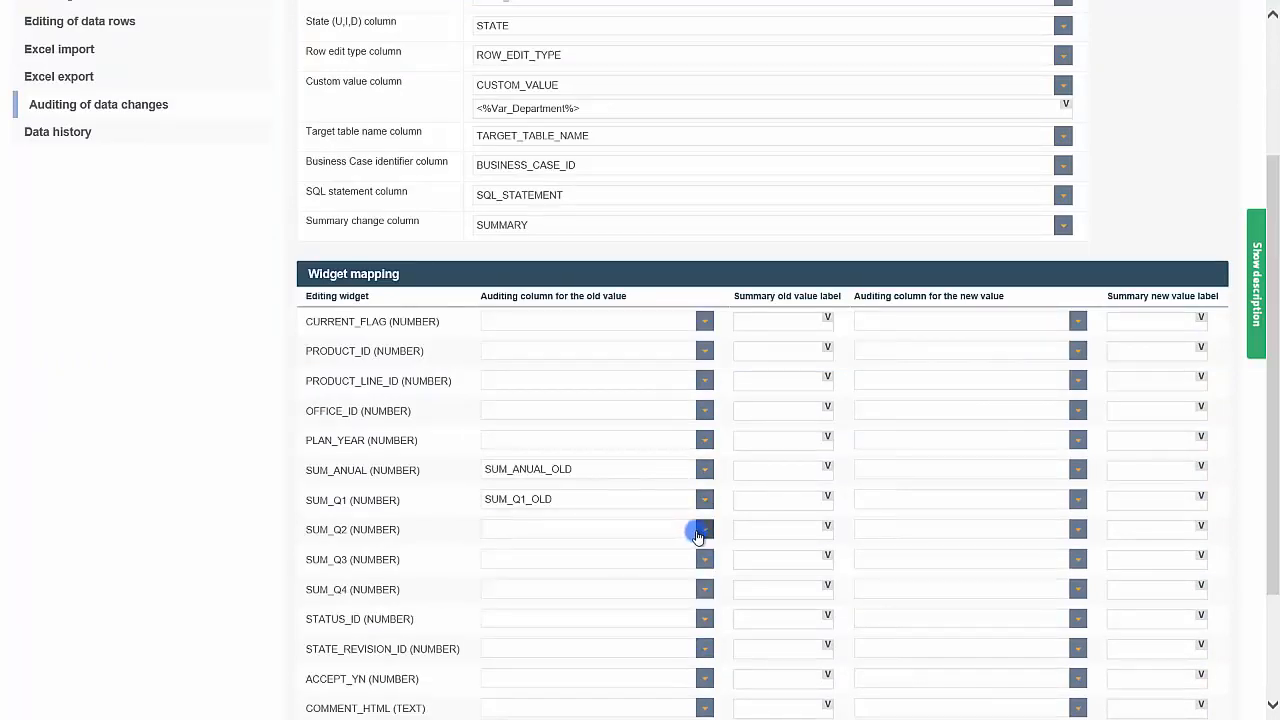
pyautogui.click(688, 531)
pyautogui.click(554, 614)
pyautogui.click(688, 560)
pyautogui.click(540, 465)
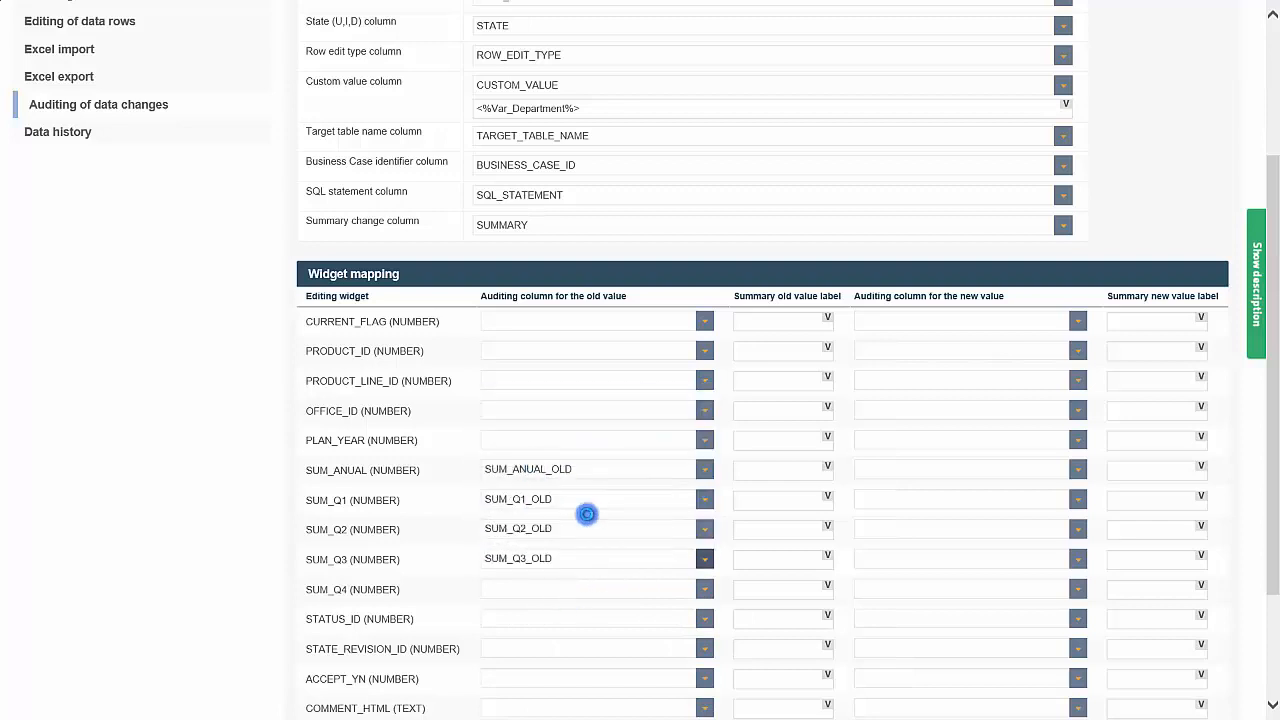
pyautogui.click(633, 593)
pyautogui.click(566, 520)
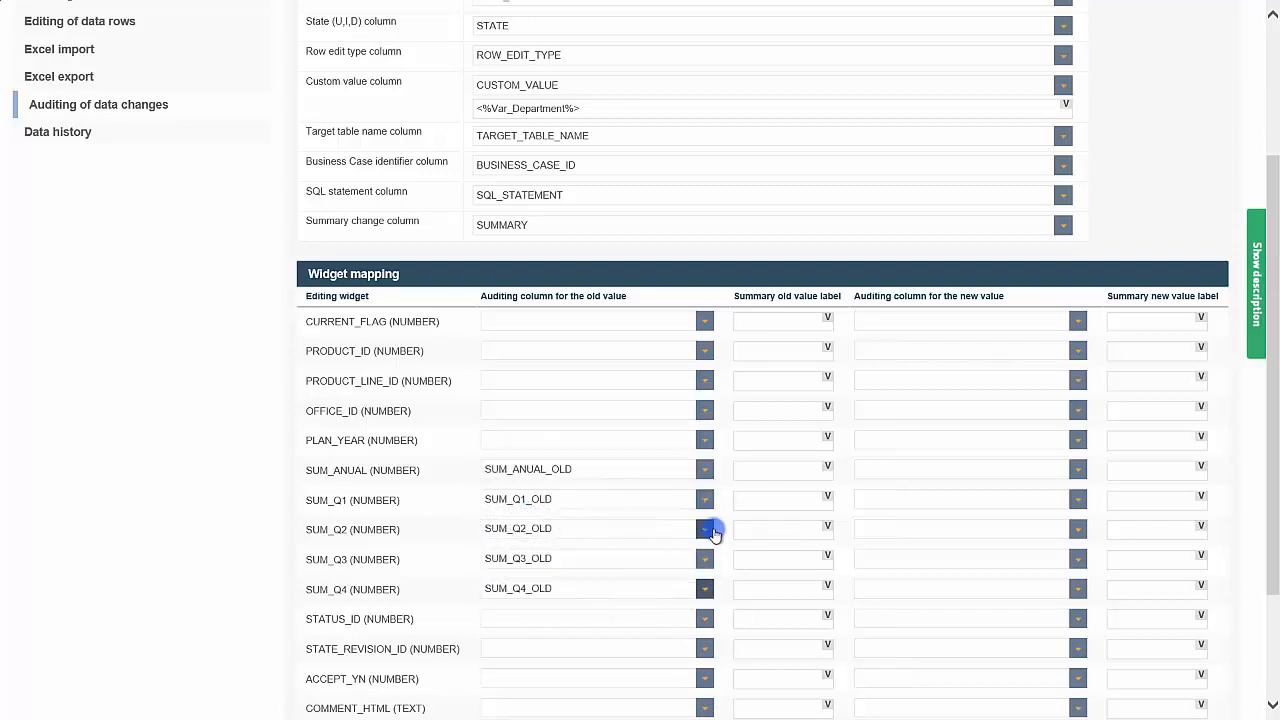
# Step: Map the new values of SUM_ANUAL and SUM_Q1–SUM_Q4 to their _NEW columns and save the business case
pyautogui.click(949, 479)
pyautogui.click(951, 567)
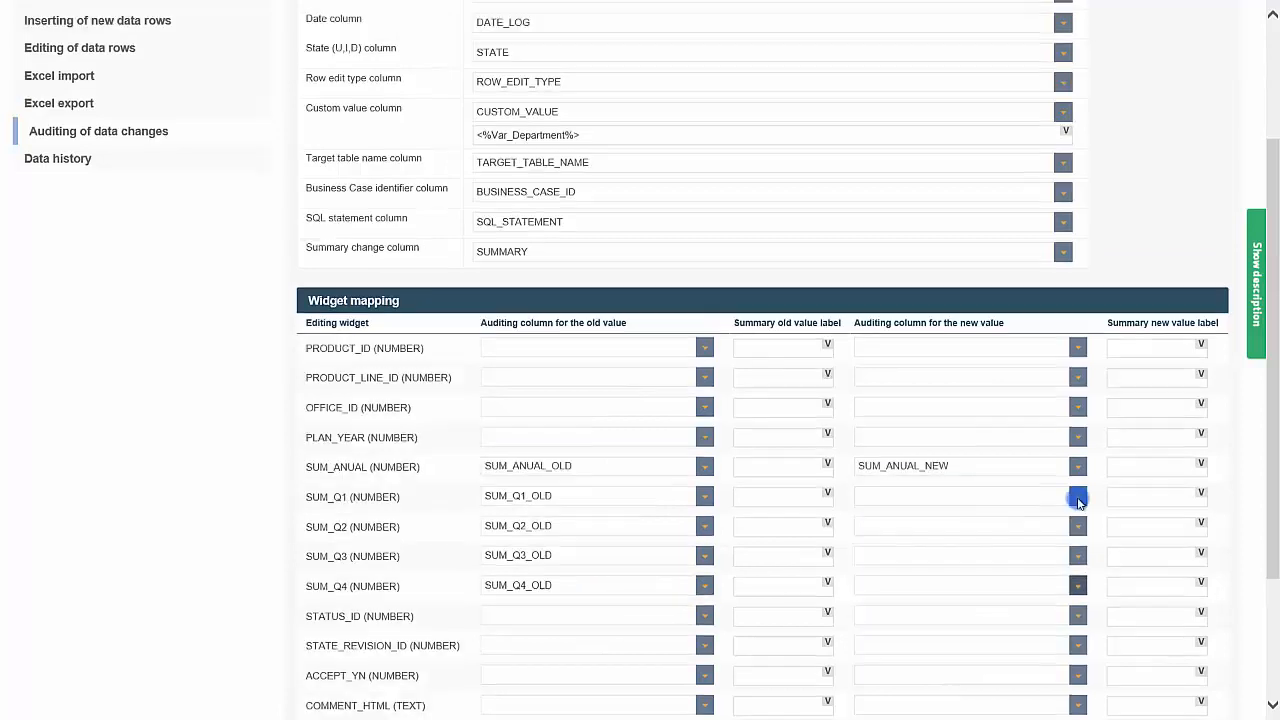
pyautogui.click(1077, 498)
pyautogui.click(930, 651)
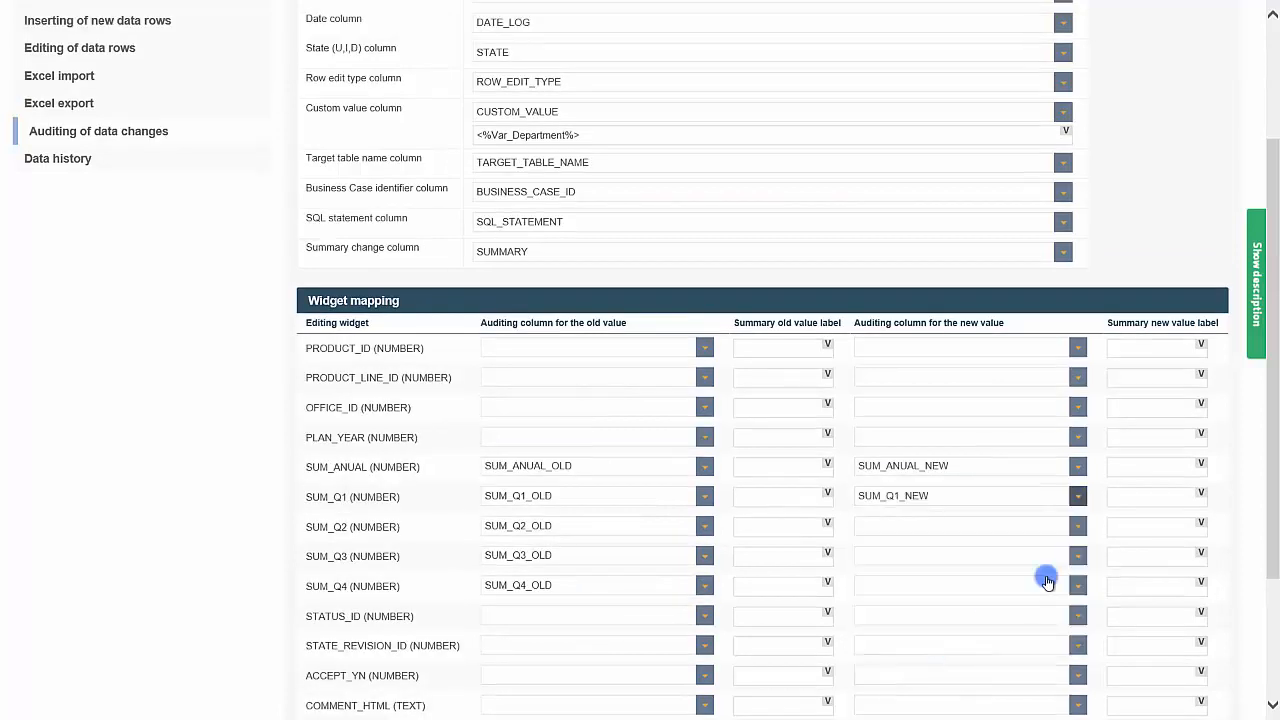
pyautogui.click(1078, 527)
pyautogui.click(932, 694)
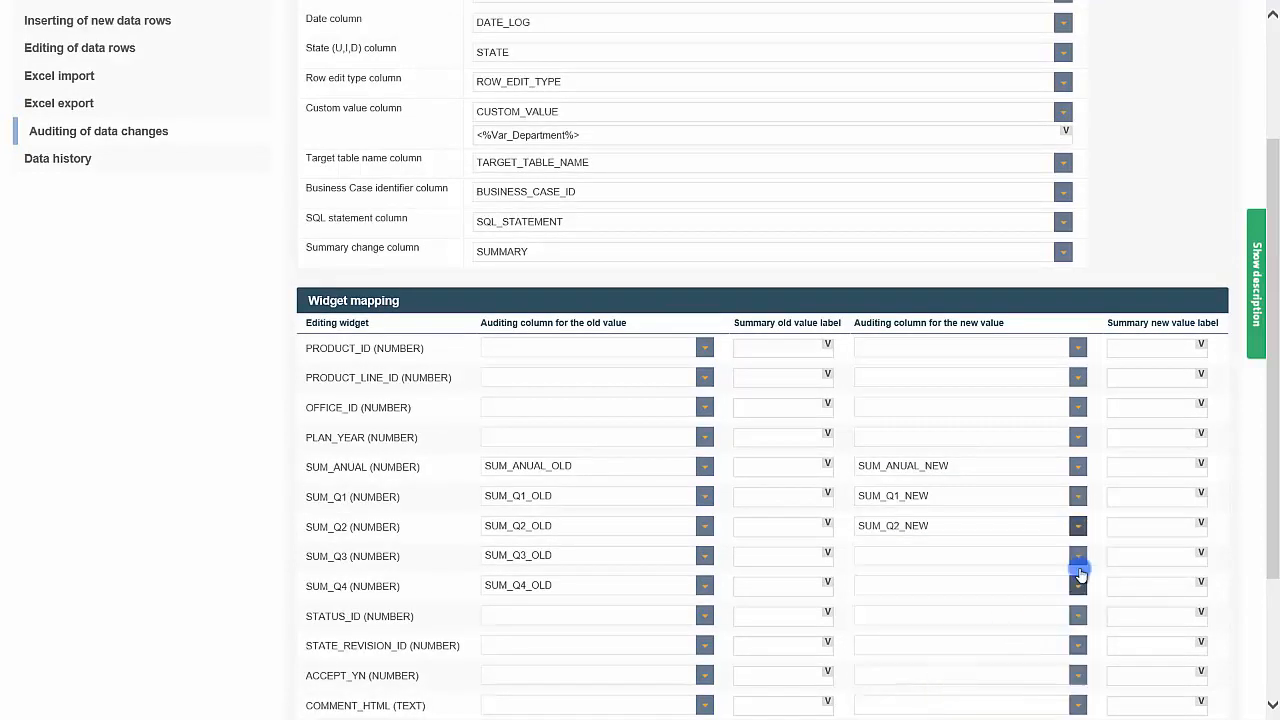
pyautogui.click(1079, 557)
pyautogui.click(968, 517)
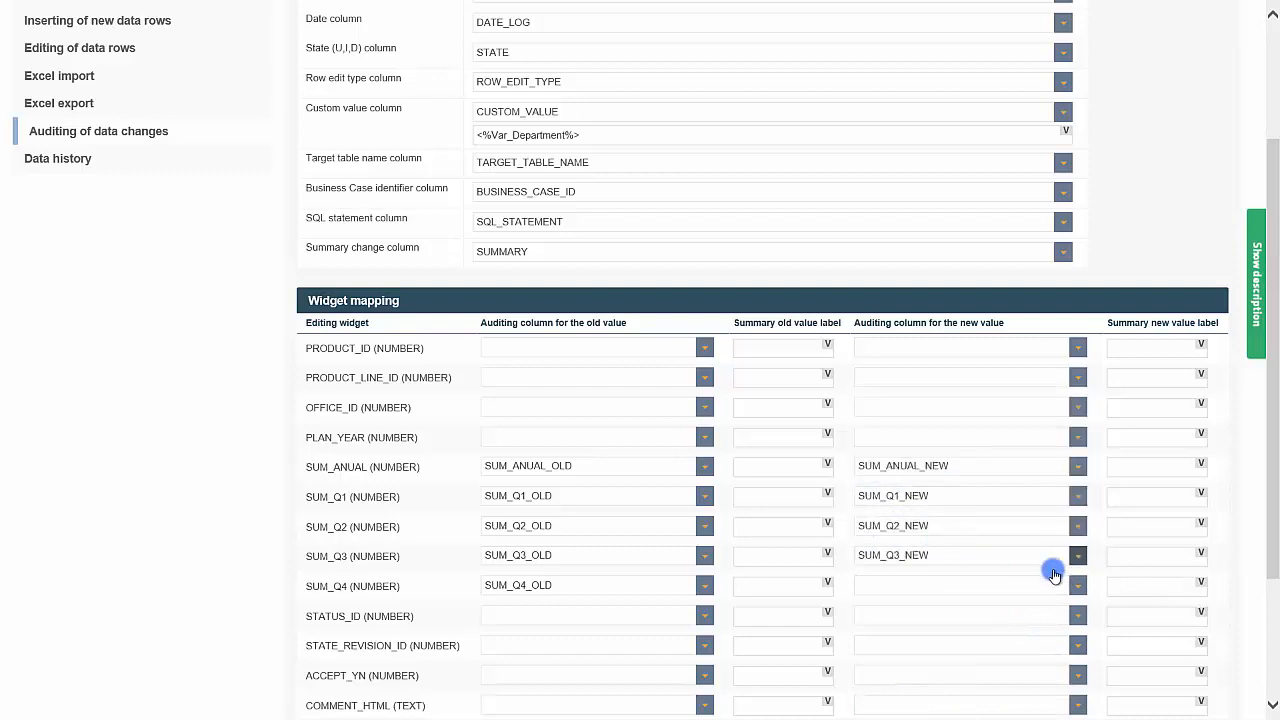
pyautogui.click(1076, 590)
pyautogui.click(932, 545)
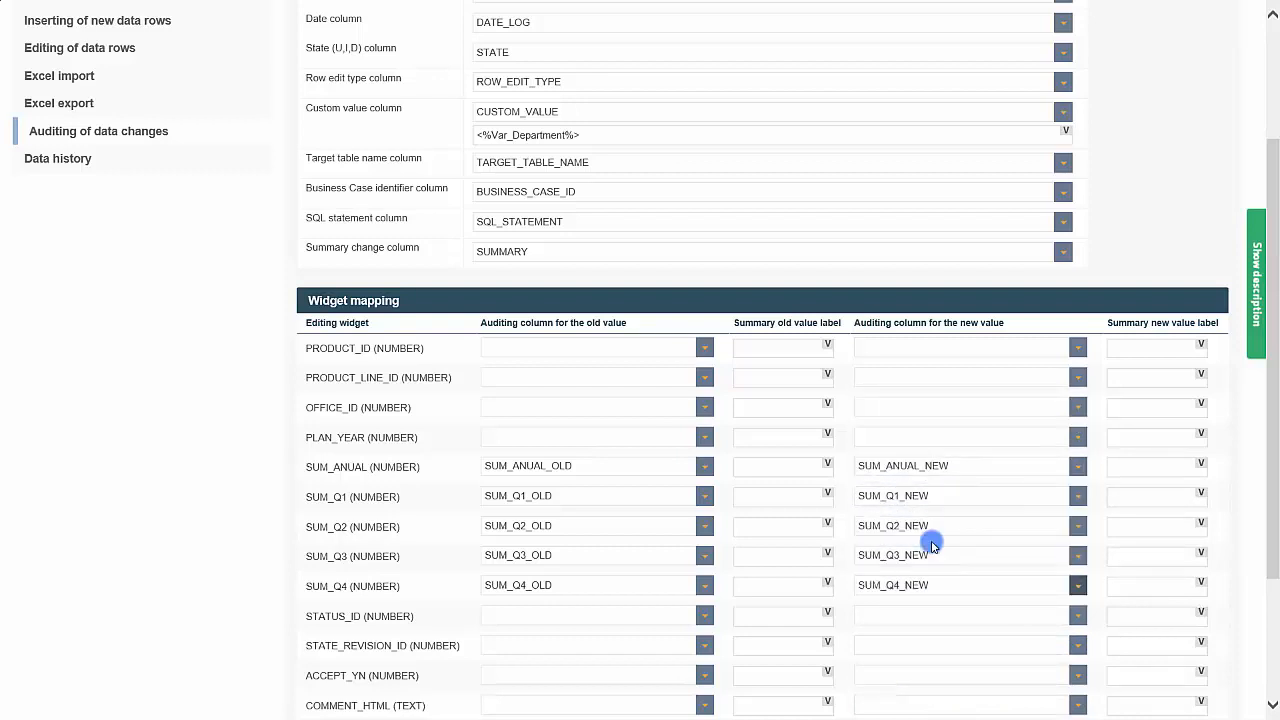
pyautogui.scroll(3, 932, 545)
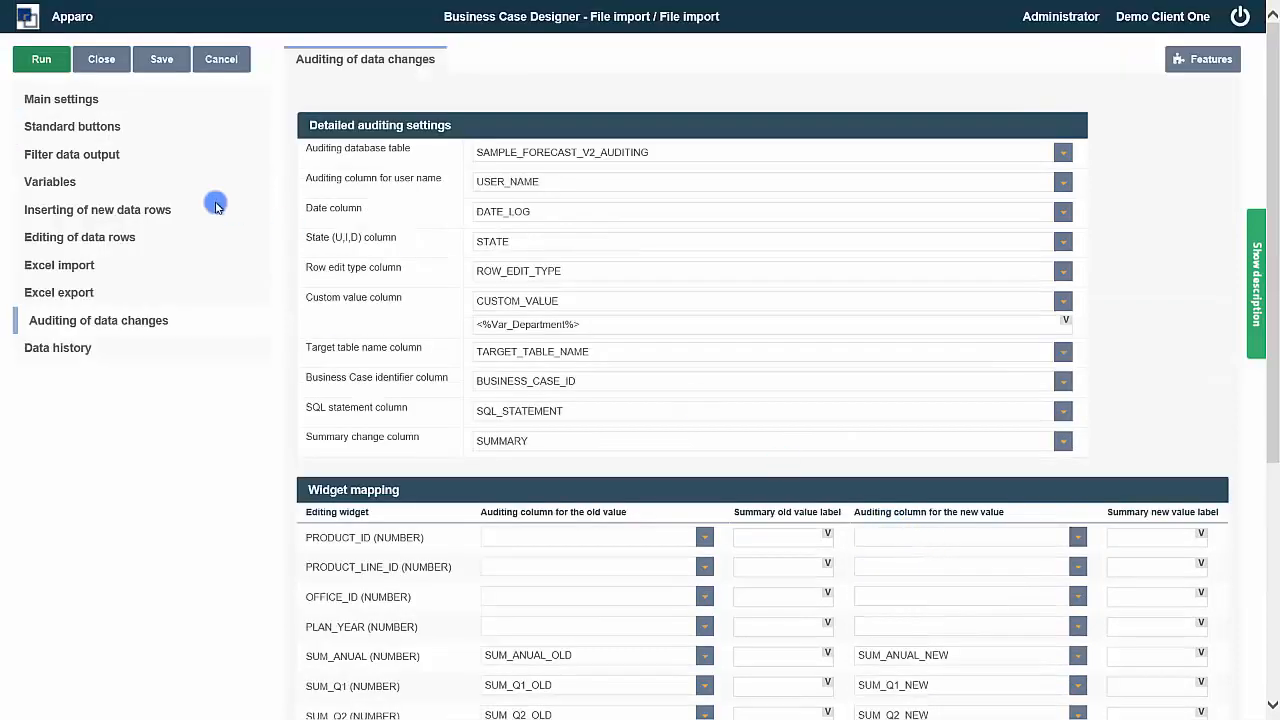
pyautogui.click(150, 62)
# Step: Test-run the business case, setting row 1 Quarter3 and Quarter4 to 44, then close the designer
pyautogui.click(49, 61)
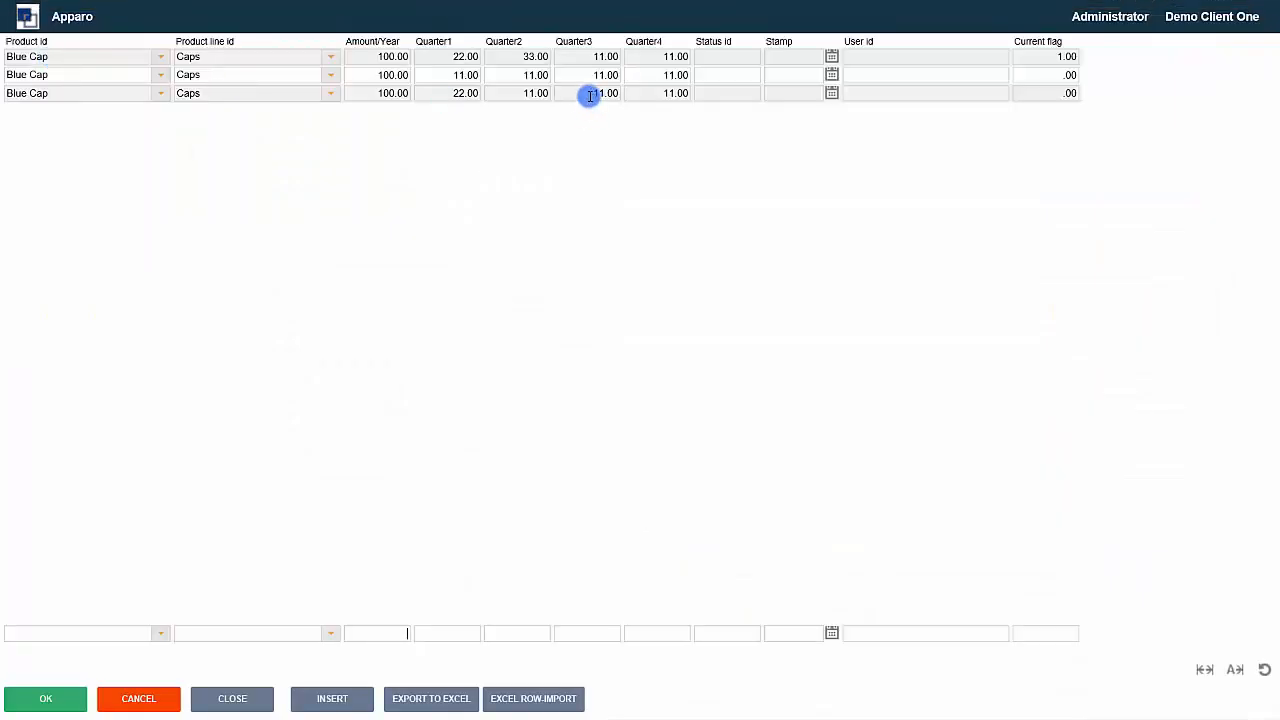
pyautogui.click(606, 56)
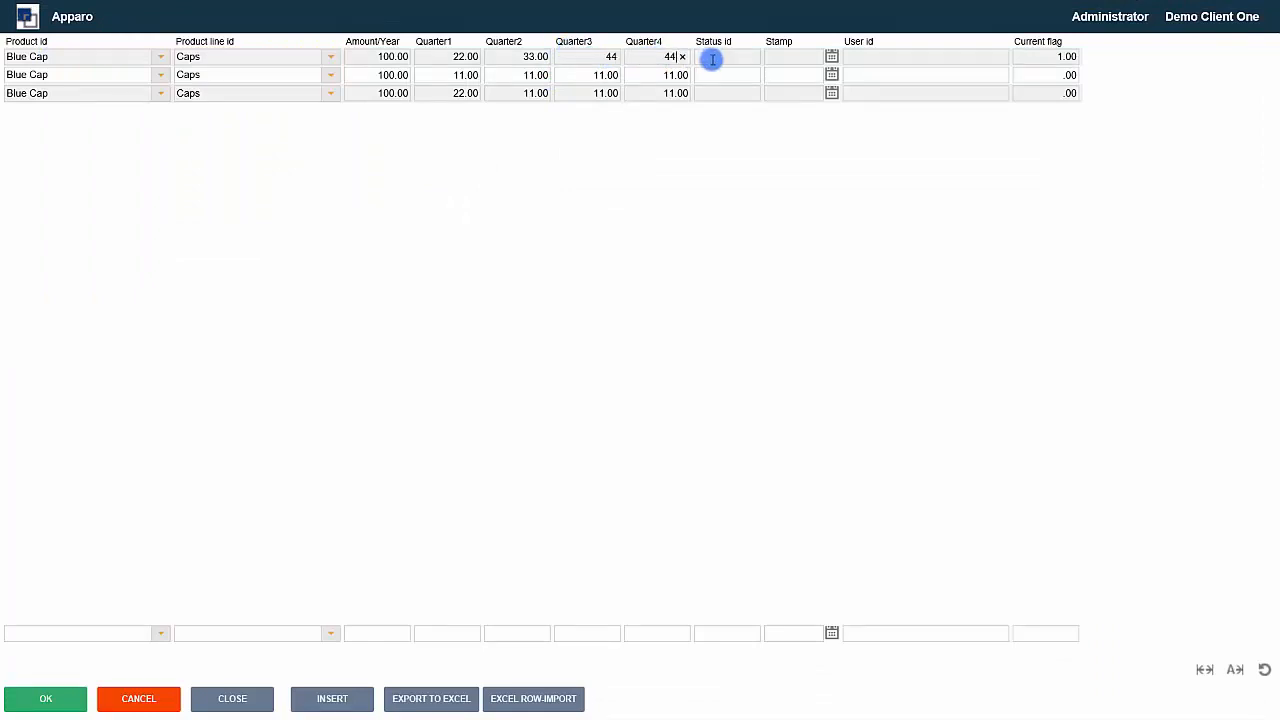
pyautogui.click(57, 694)
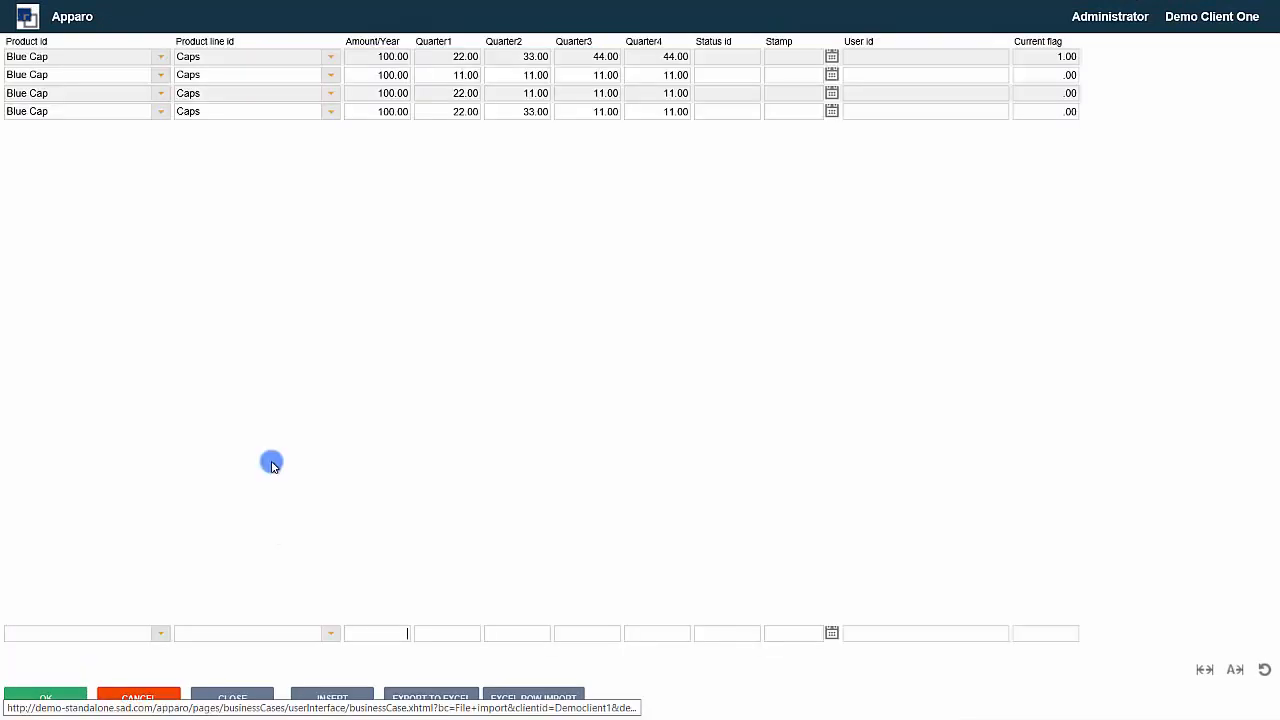
pyautogui.click(139, 694)
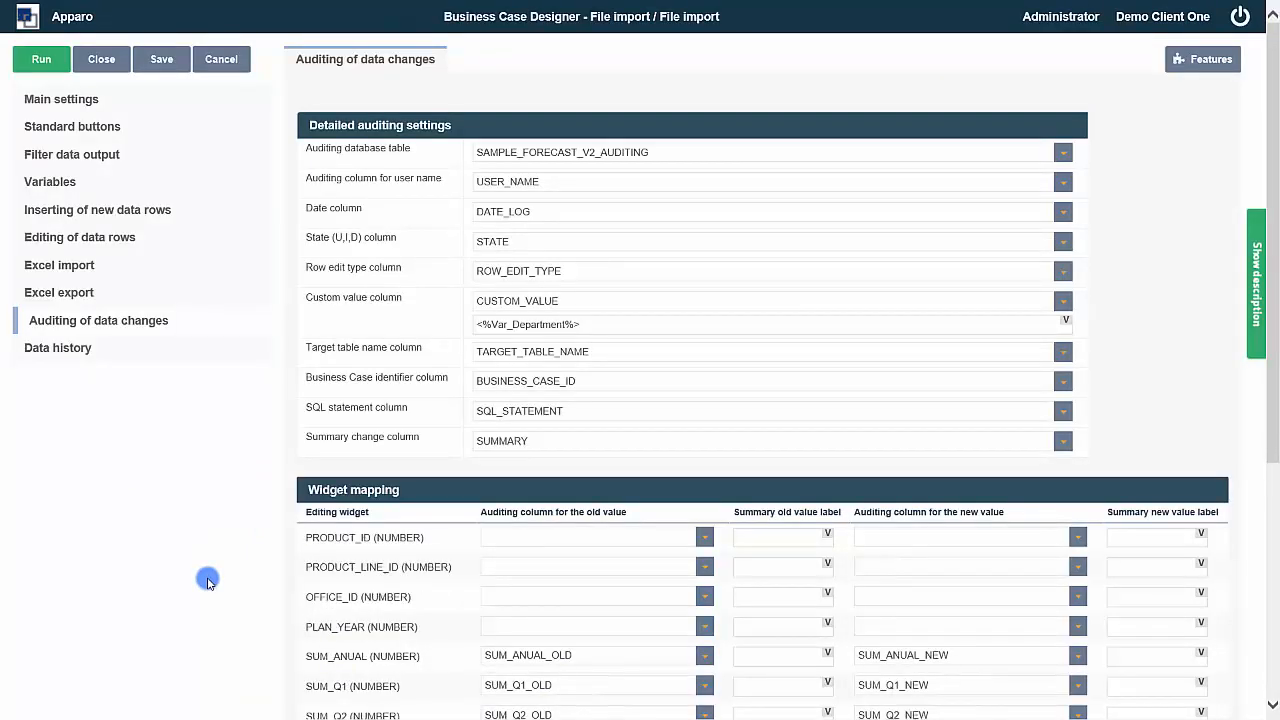
pyautogui.click(97, 70)
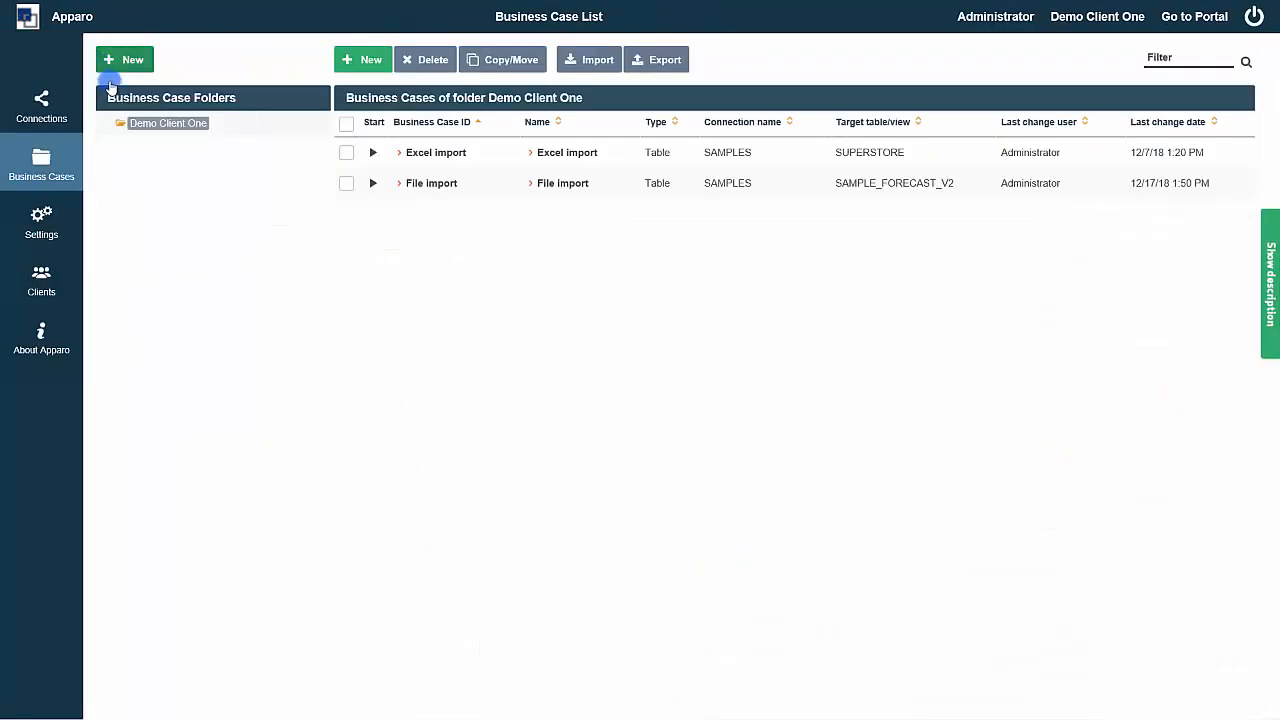
# Step: Create a table business case 'Detail Audit' on SAMPLE_FORECAST_V2_AUDITING with the first column as primary key
pyautogui.click(118, 60)
pyautogui.click(348, 103)
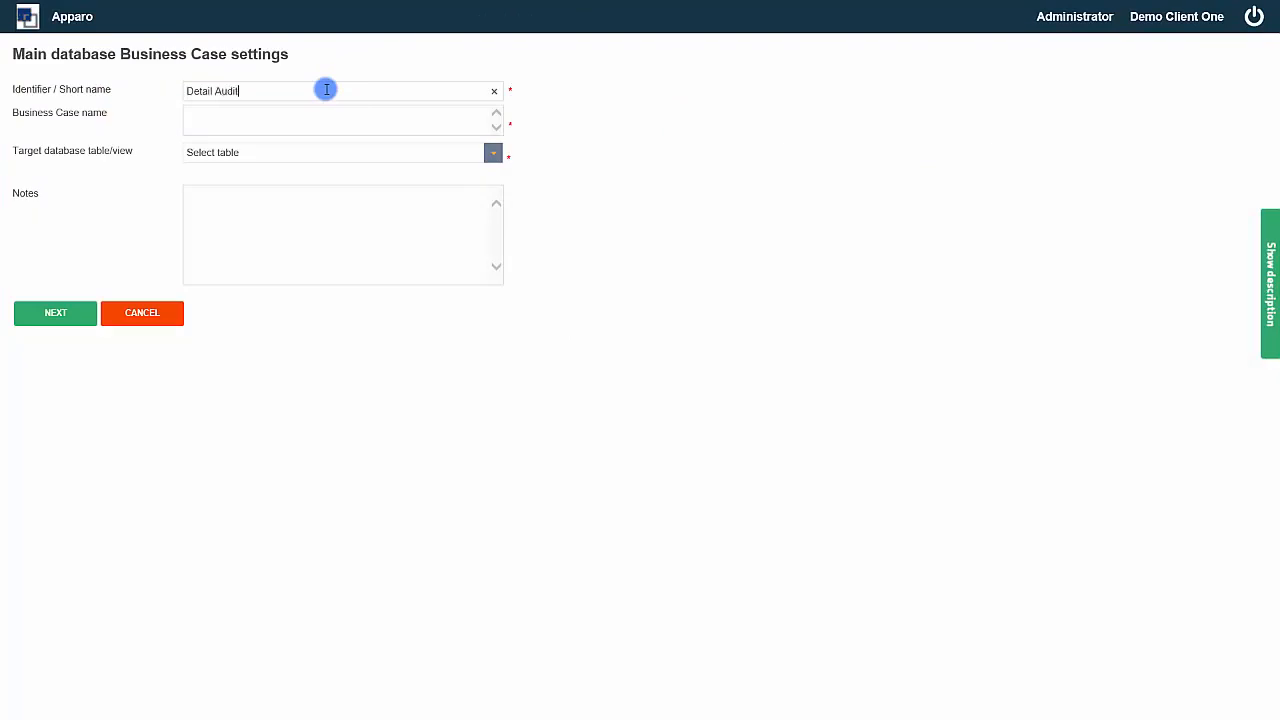
pyautogui.click(309, 153)
pyautogui.scroll(-2, 328, 255)
pyautogui.scroll(-3, 331, 266)
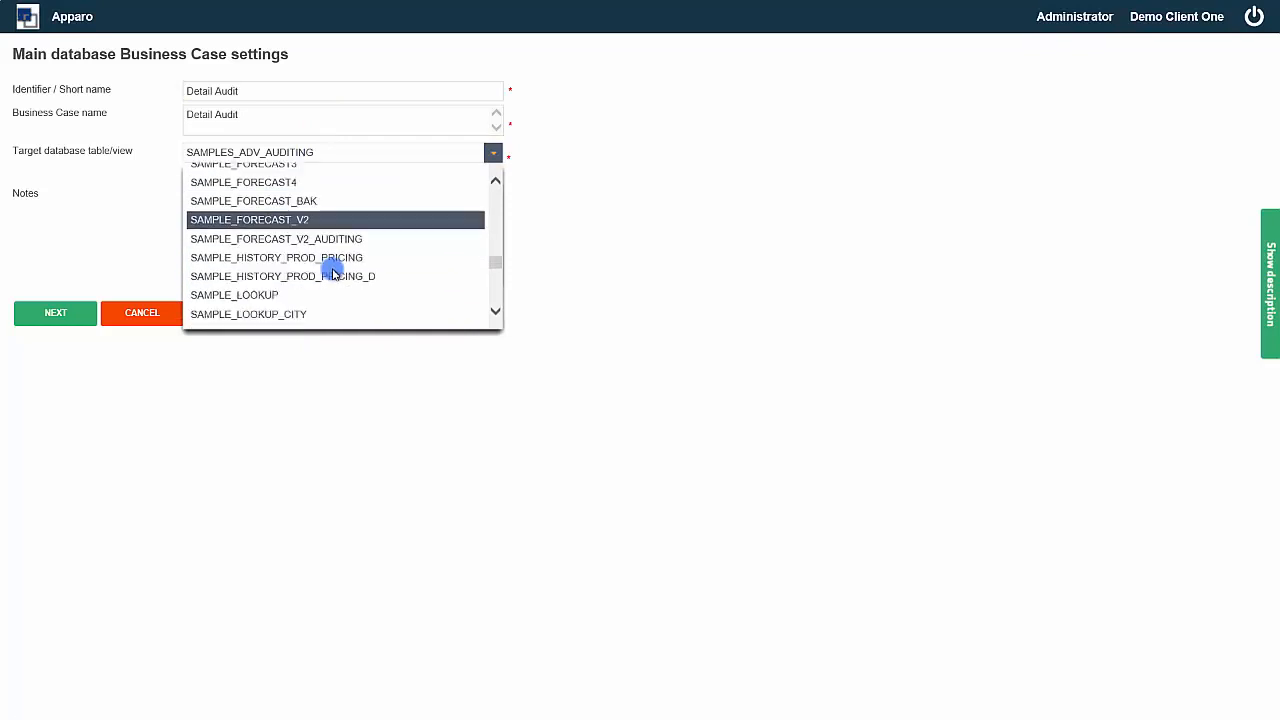
pyautogui.click(330, 236)
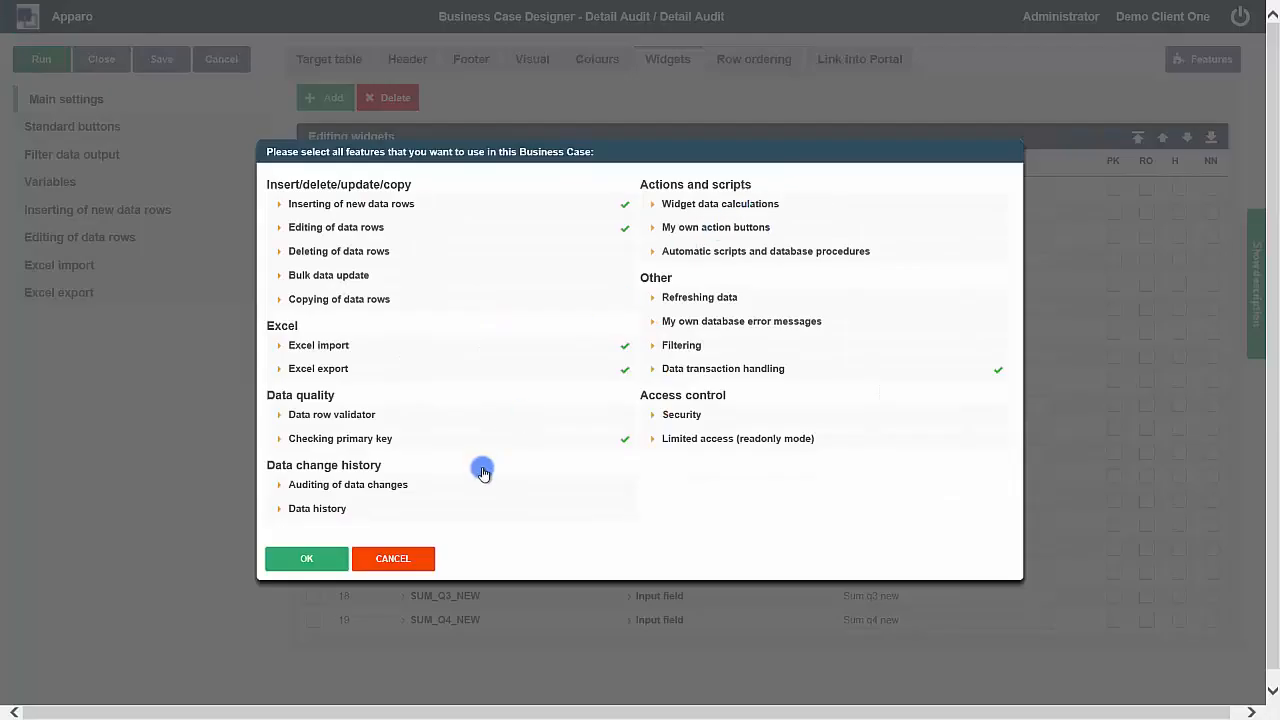
pyautogui.click(411, 552)
pyautogui.click(1128, 189)
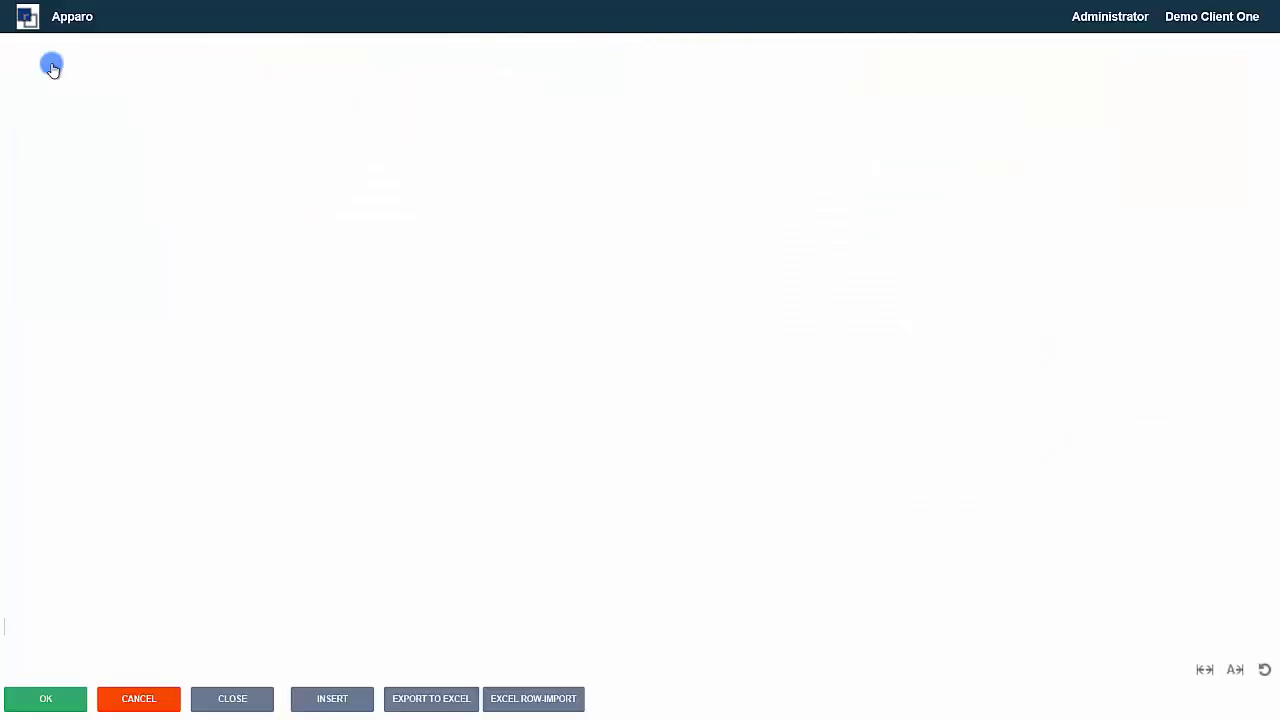
# Step: Inspect the logged audit row showing Sum Q3 changed from 11.00 to 44.00, then leave the view
pyautogui.moveTo(122, 607); pyautogui.dragTo(738, 654)
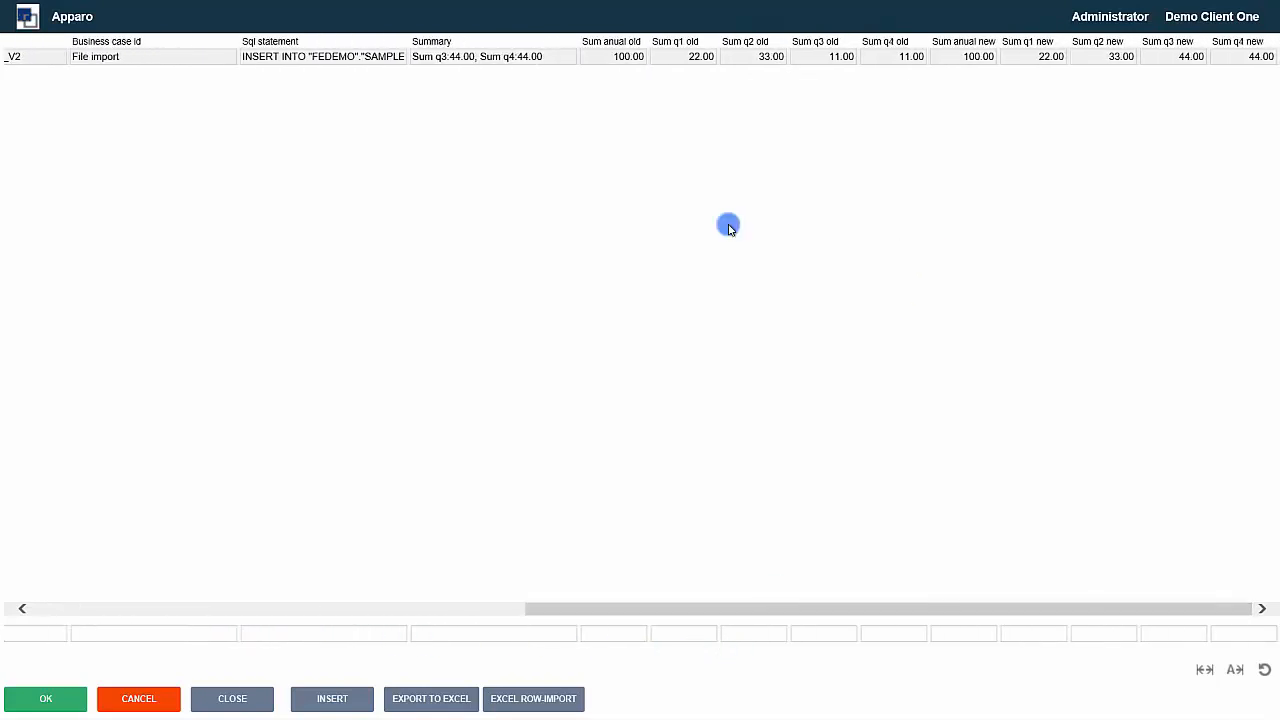
pyautogui.click(818, 58)
pyautogui.click(1168, 56)
pyautogui.moveTo(788, 608); pyautogui.dragTo(349, 608)
pyautogui.click(107, 705)
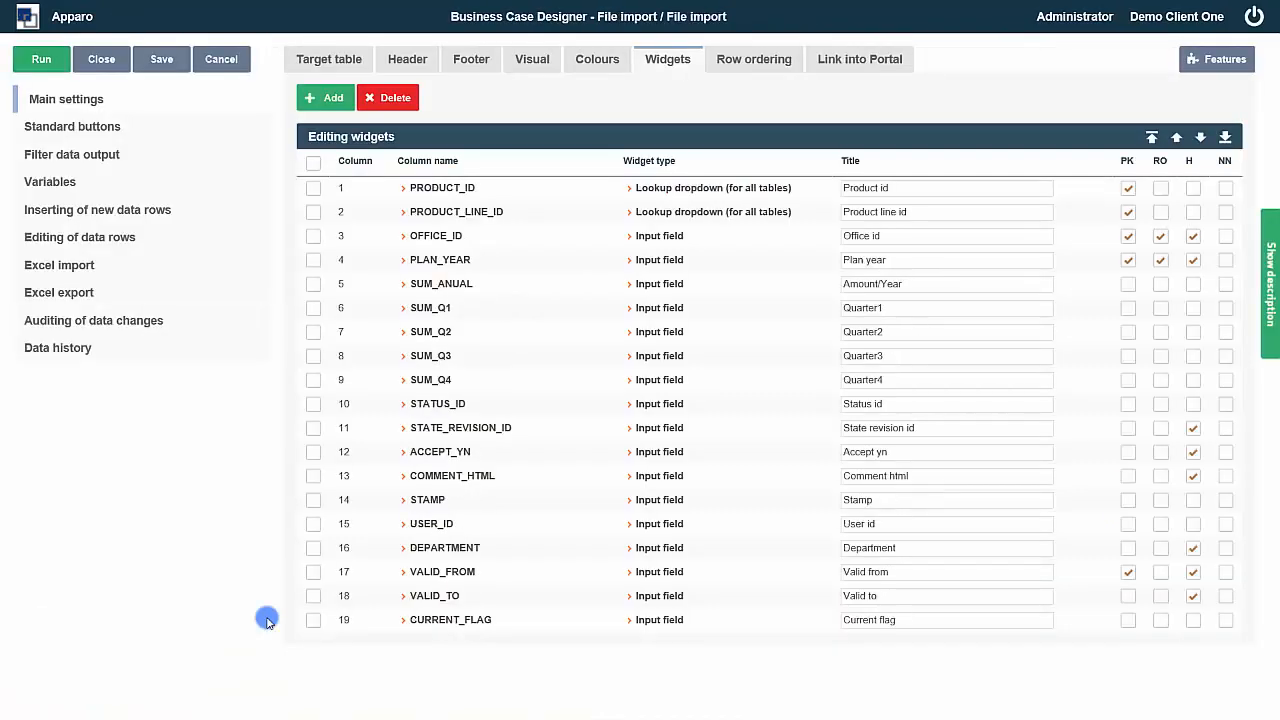
# Step: Switch the Data row validator feature to YES and show its Data row validation settings
pyautogui.click(1207, 62)
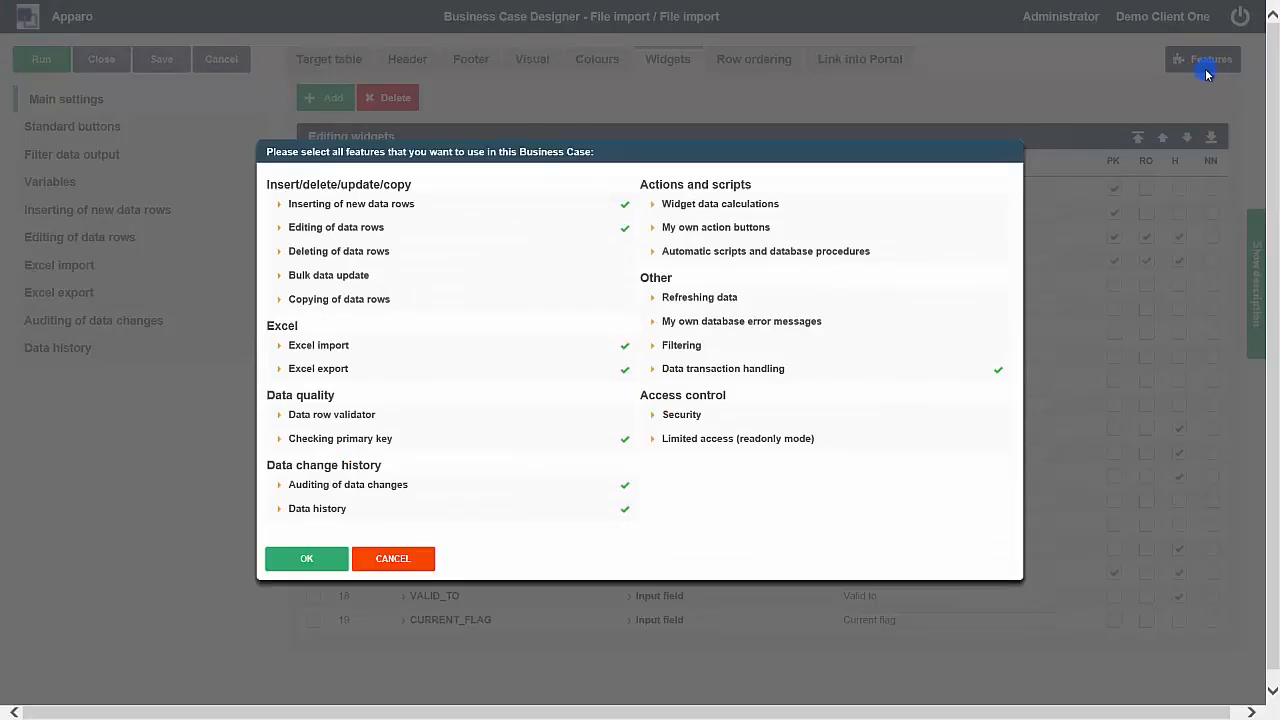
pyautogui.click(426, 424)
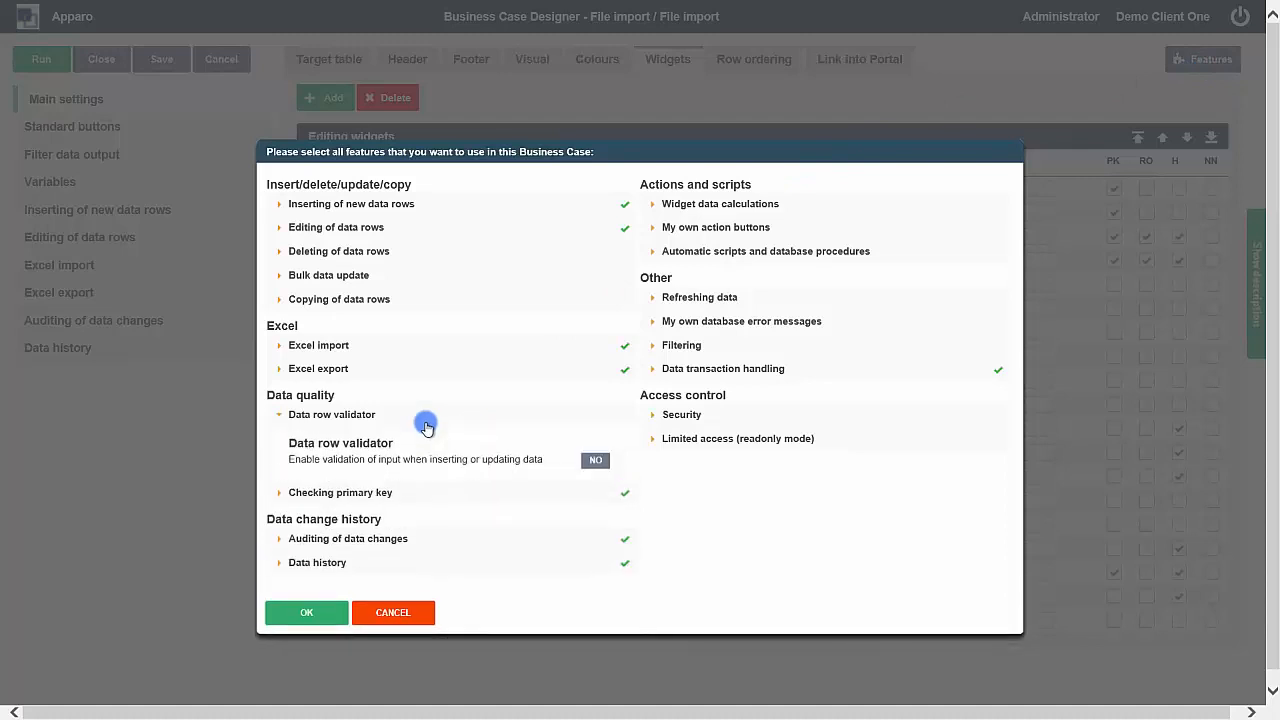
pyautogui.click(593, 462)
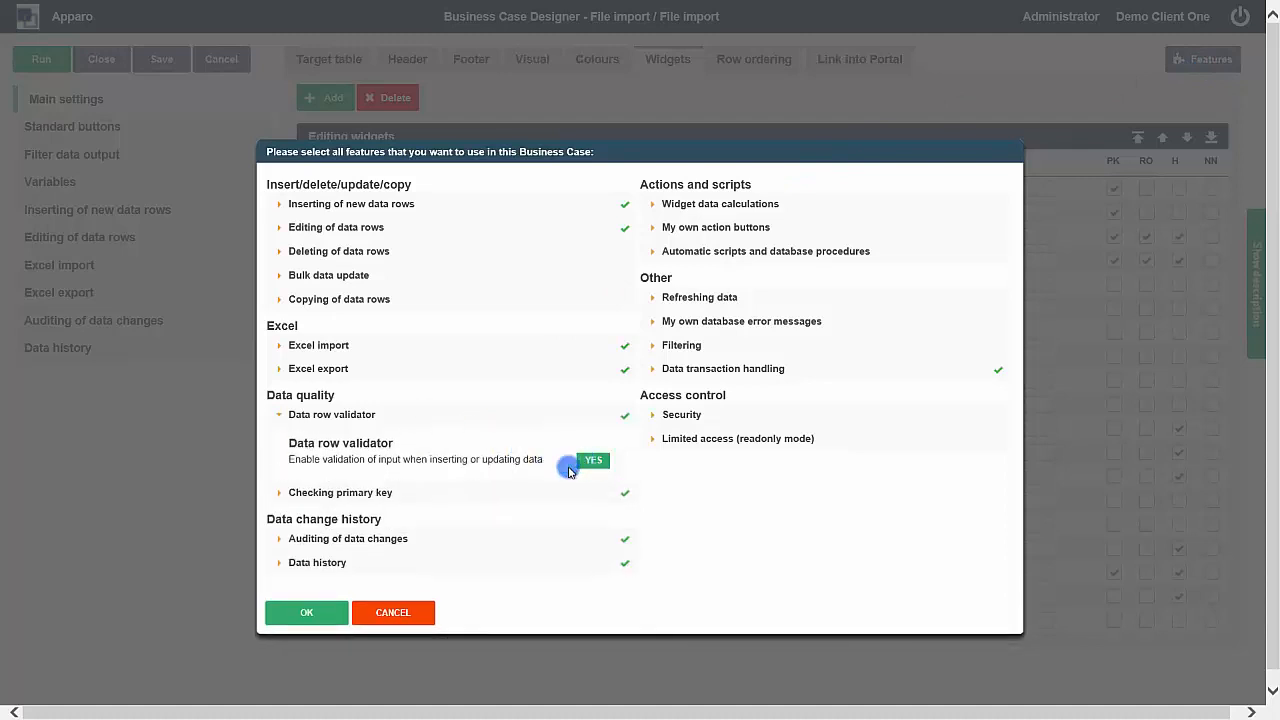
pyautogui.click(296, 618)
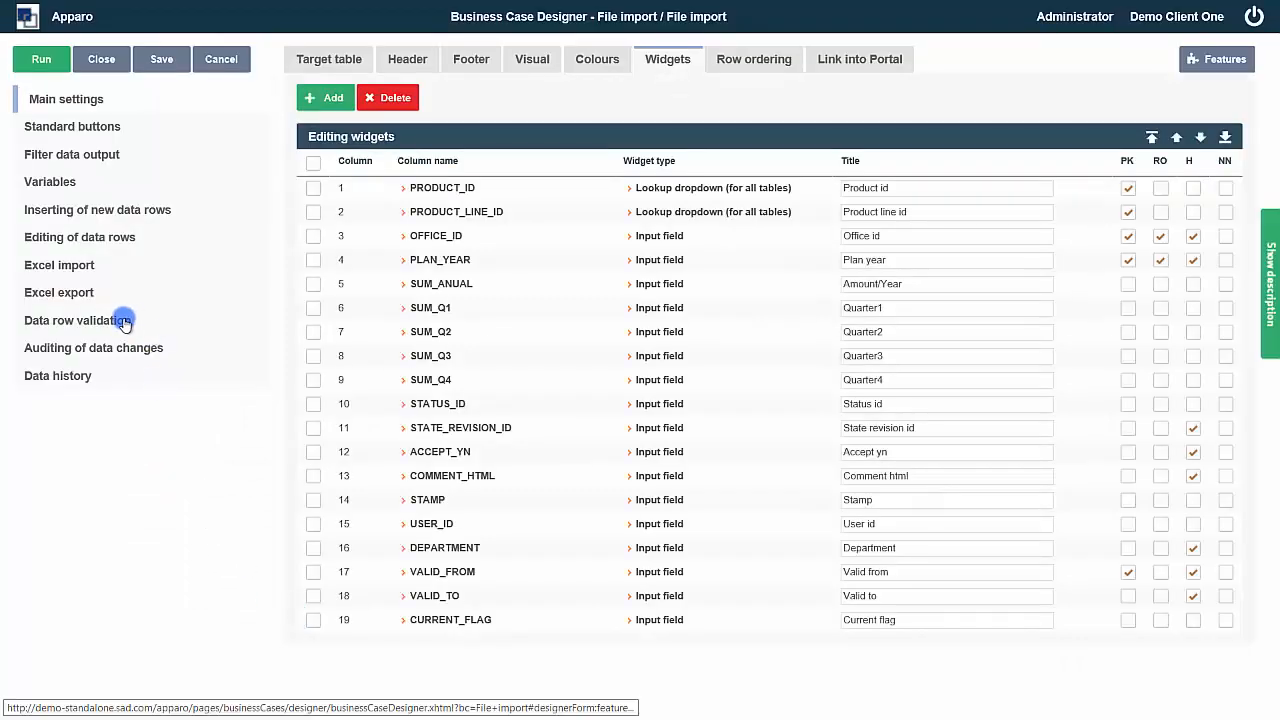
pyautogui.click(124, 321)
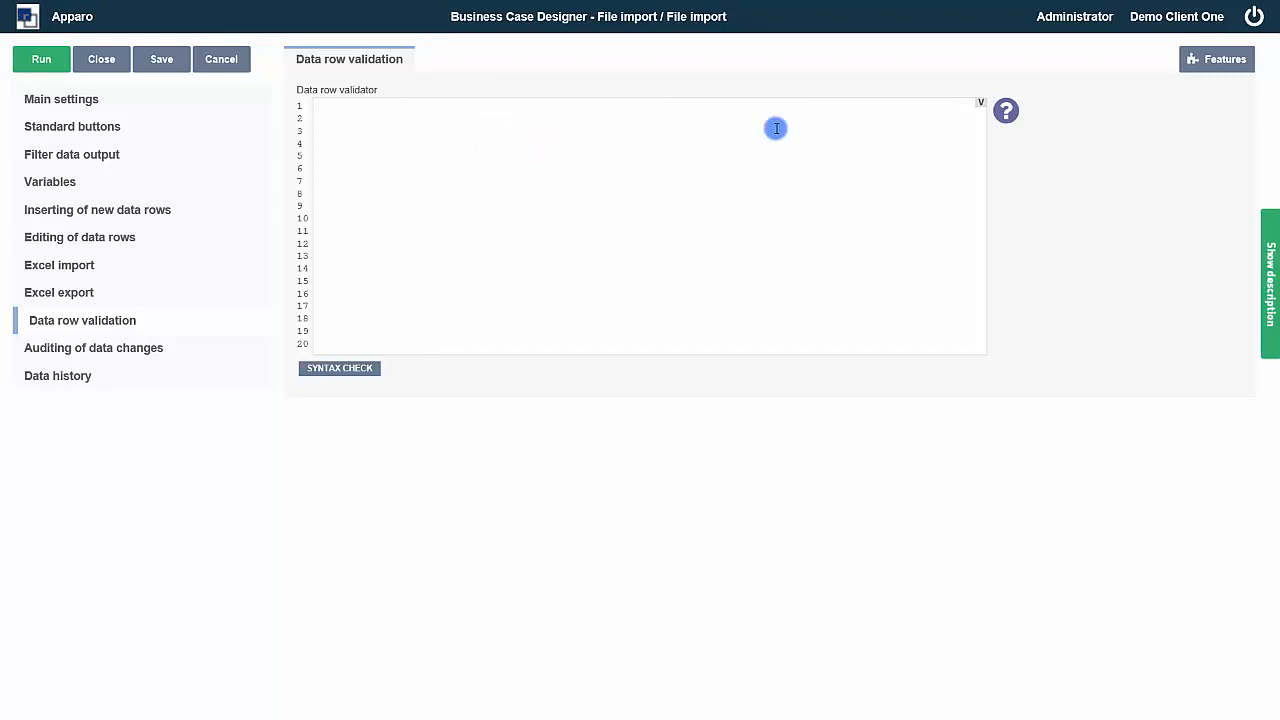
# Step: Start the validator script with the SUM_ANUAL year amount and var Q1 reading SUM_Q1
pyautogui.click(1007, 116)
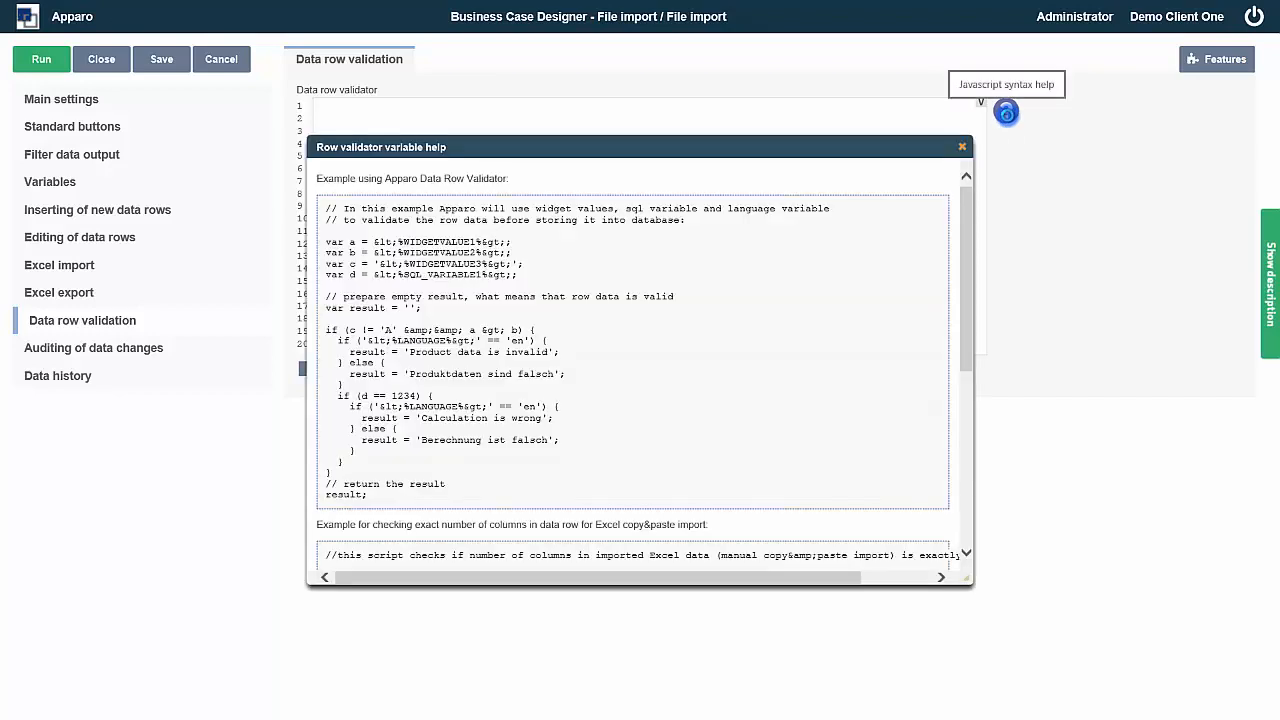
pyautogui.scroll(-5, 909, 280)
pyautogui.press('Escape')
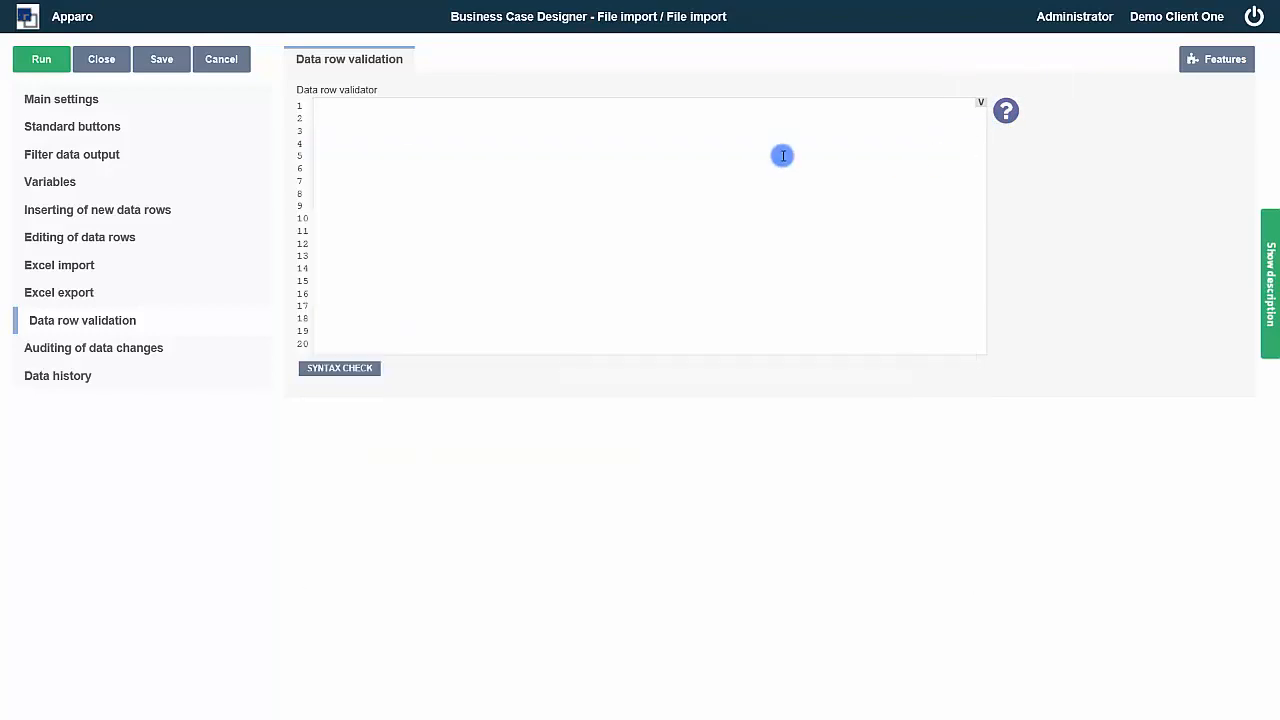
pyautogui.click(408, 126)
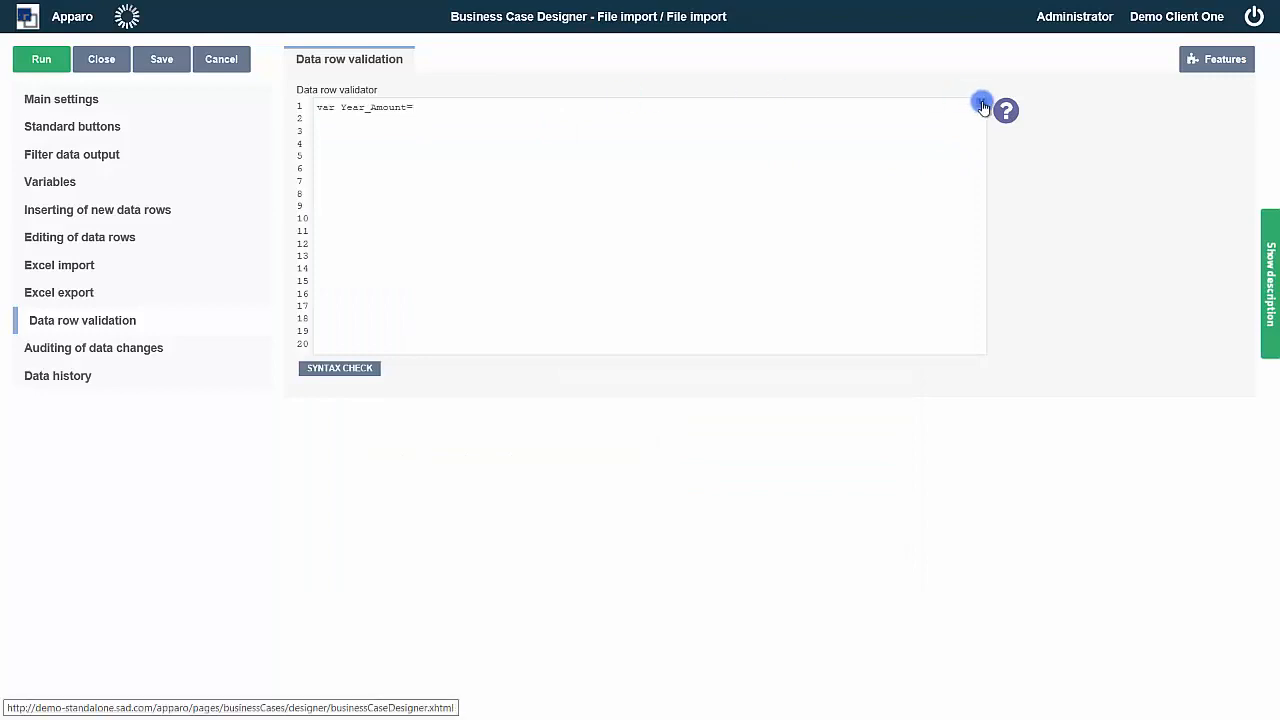
pyautogui.click(980, 102)
pyautogui.click(358, 279)
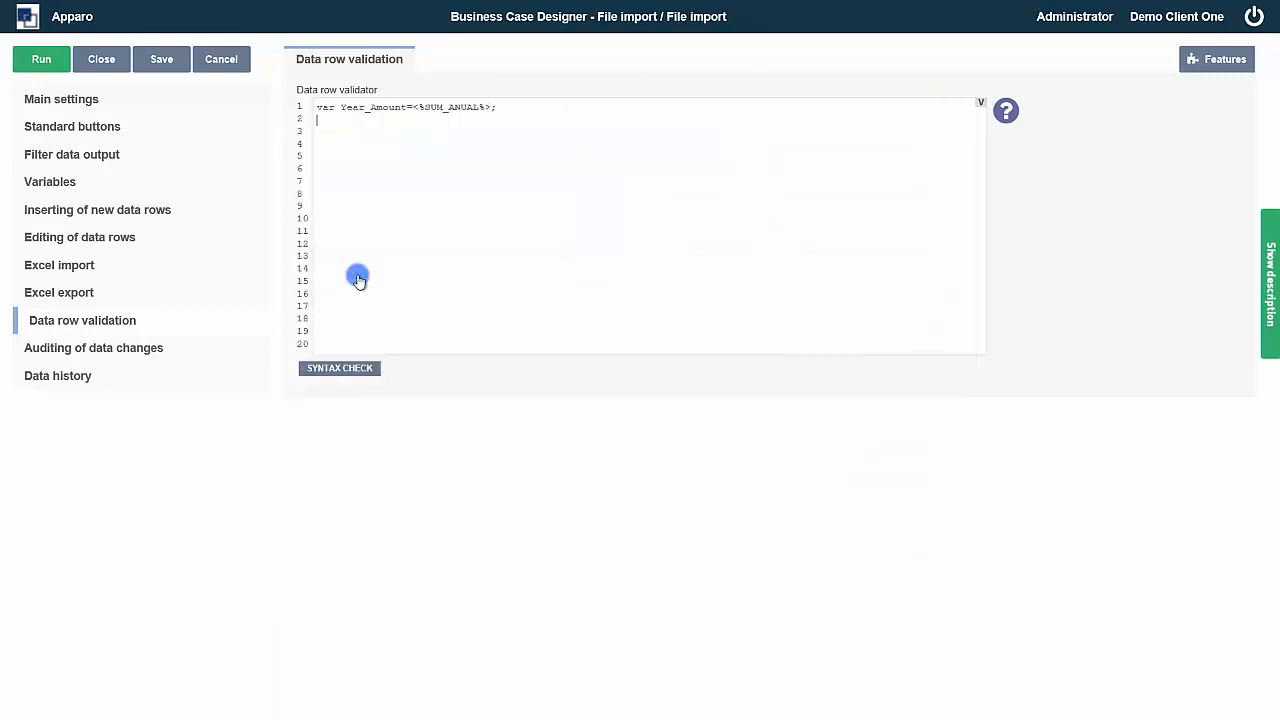
pyautogui.write('var Q1=')
pyautogui.click(980, 102)
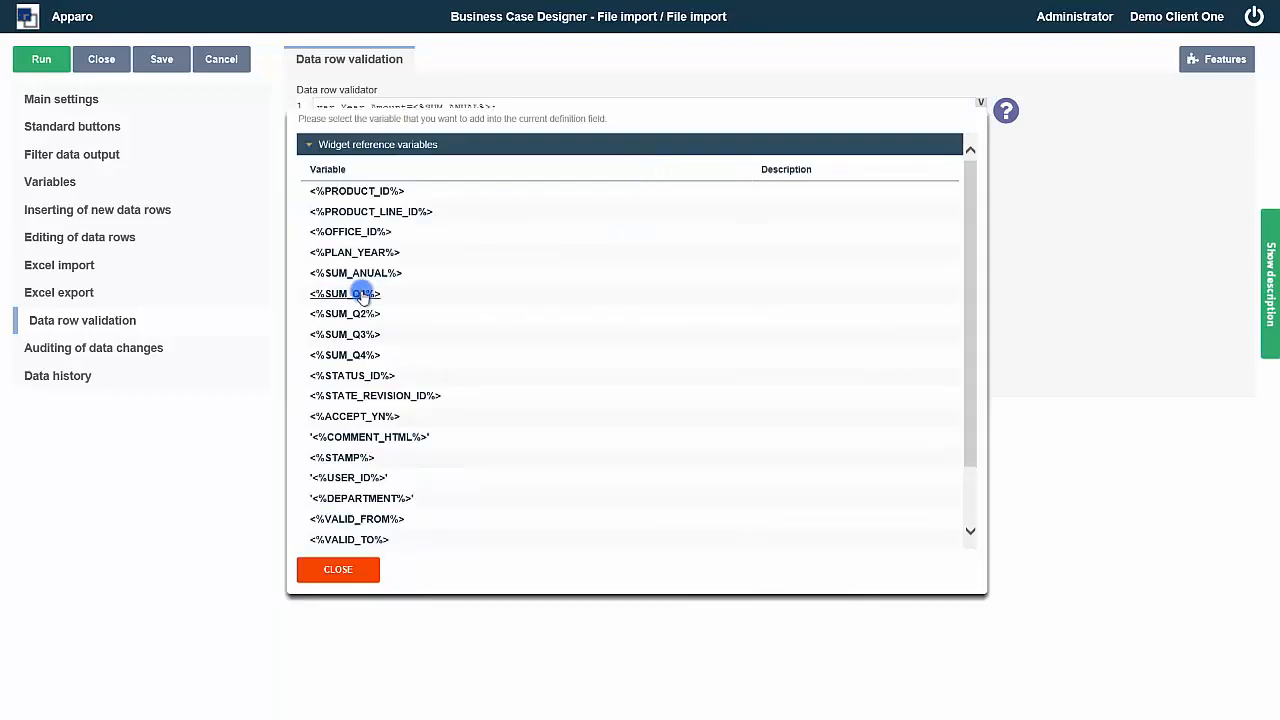
pyautogui.click(361, 290)
pyautogui.write(';')
# Step: Duplicate the Q1 variable line three times
pyautogui.moveTo(426, 120); pyautogui.dragTo(323, 120)
pyautogui.hotkey('ctrl', 'c')
pyautogui.click(443, 120)
pyautogui.press('Return')
pyautogui.hotkey('ctrl', 'v')
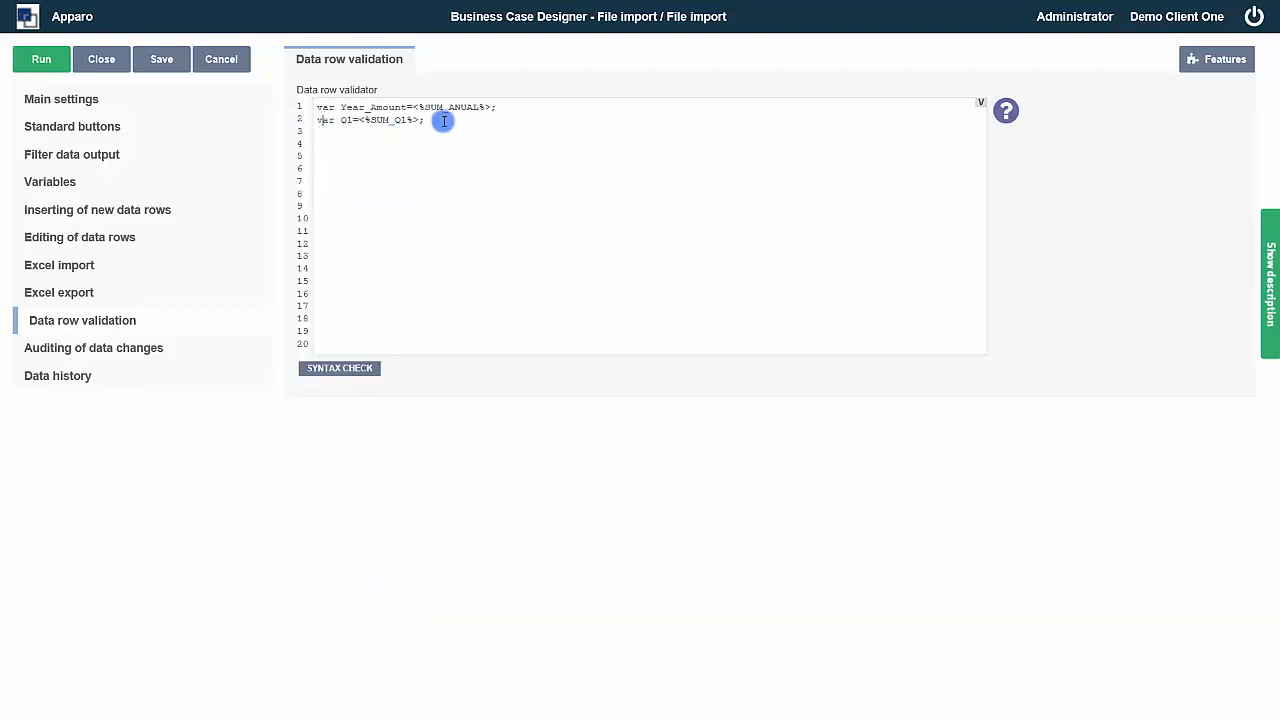
pyautogui.press('Return')
pyautogui.hotkey('ctrl', 'v')
pyautogui.press('Return')
pyautogui.hotkey('ctrl', 'v')
# Step: Edit the copied lines into Q2, Q3 and Q4 variables reading SUM_Q2, SUM_Q3 and SUM_Q4
pyautogui.doubleClick(349, 132)
pyautogui.write('Q2')
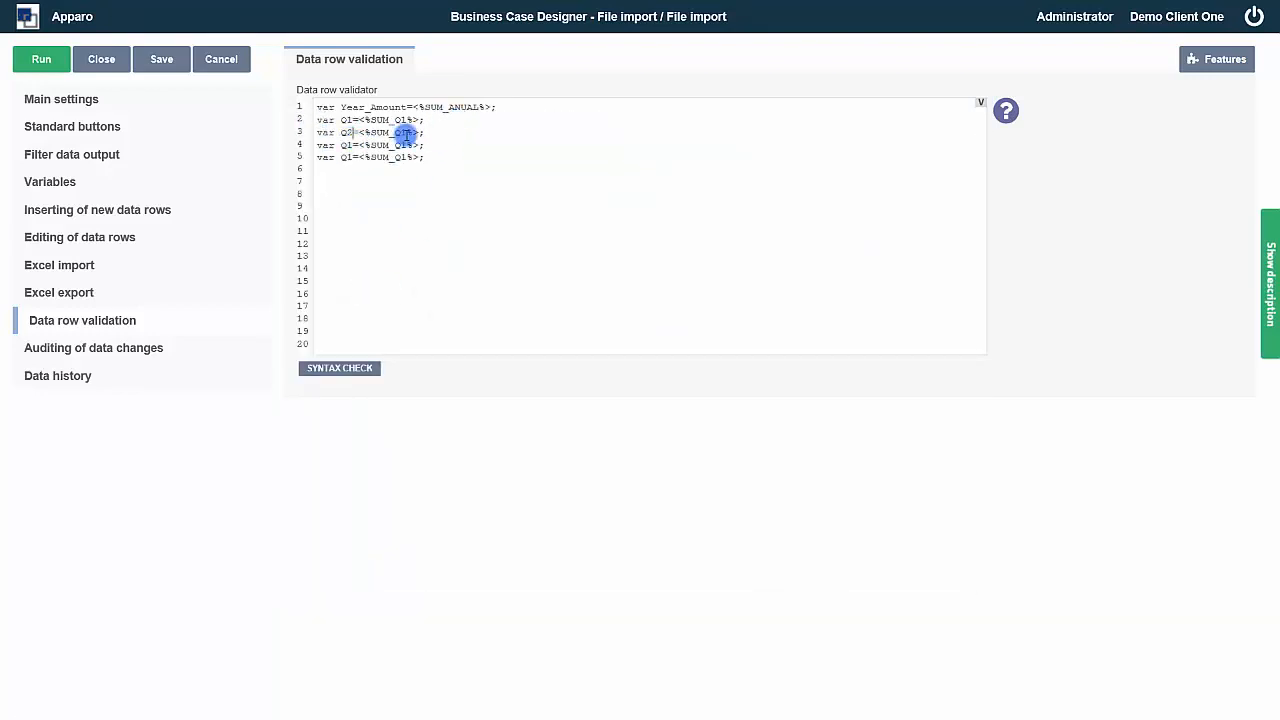
pyautogui.click(406, 132)
pyautogui.press('BackSpace')
pyautogui.write('2')
pyautogui.doubleClick(346, 145)
pyautogui.write('Q2')
pyautogui.click(406, 145)
pyautogui.press('BackSpace')
pyautogui.write('3')
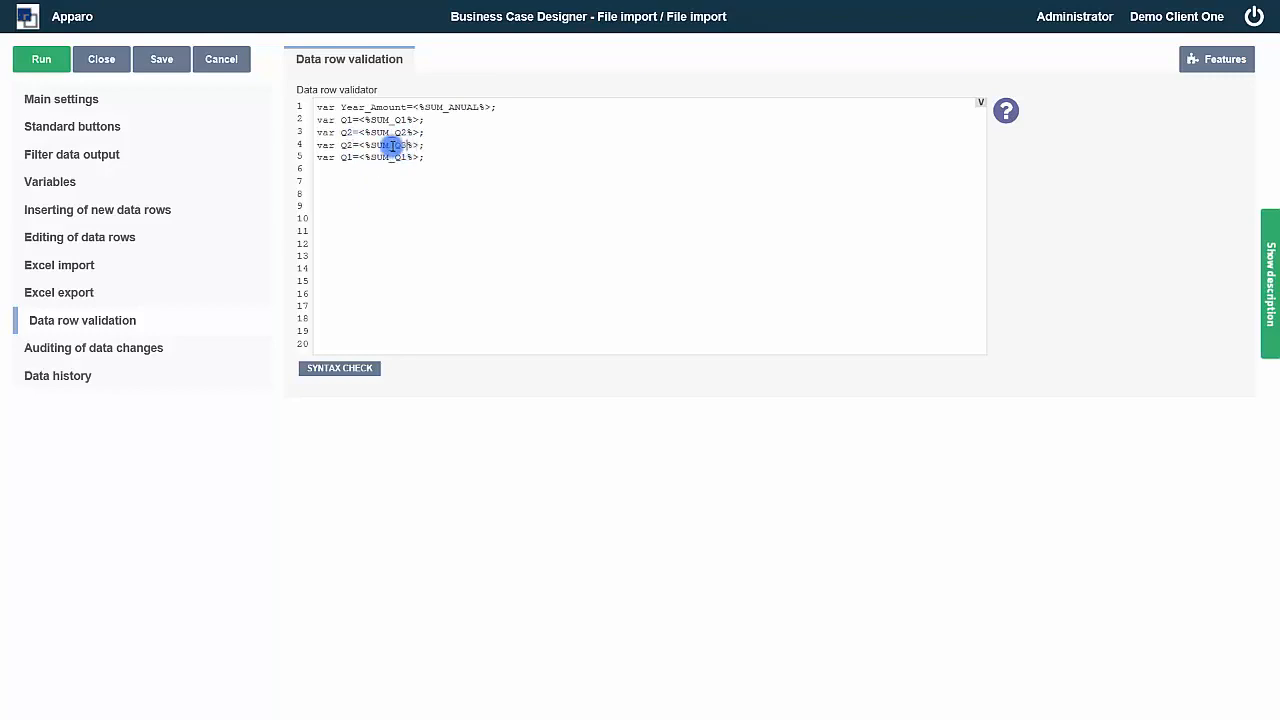
pyautogui.doubleClick(346, 145)
pyautogui.write('Q3')
pyautogui.click(352, 157)
pyautogui.press('BackSpace')
pyautogui.write('4')
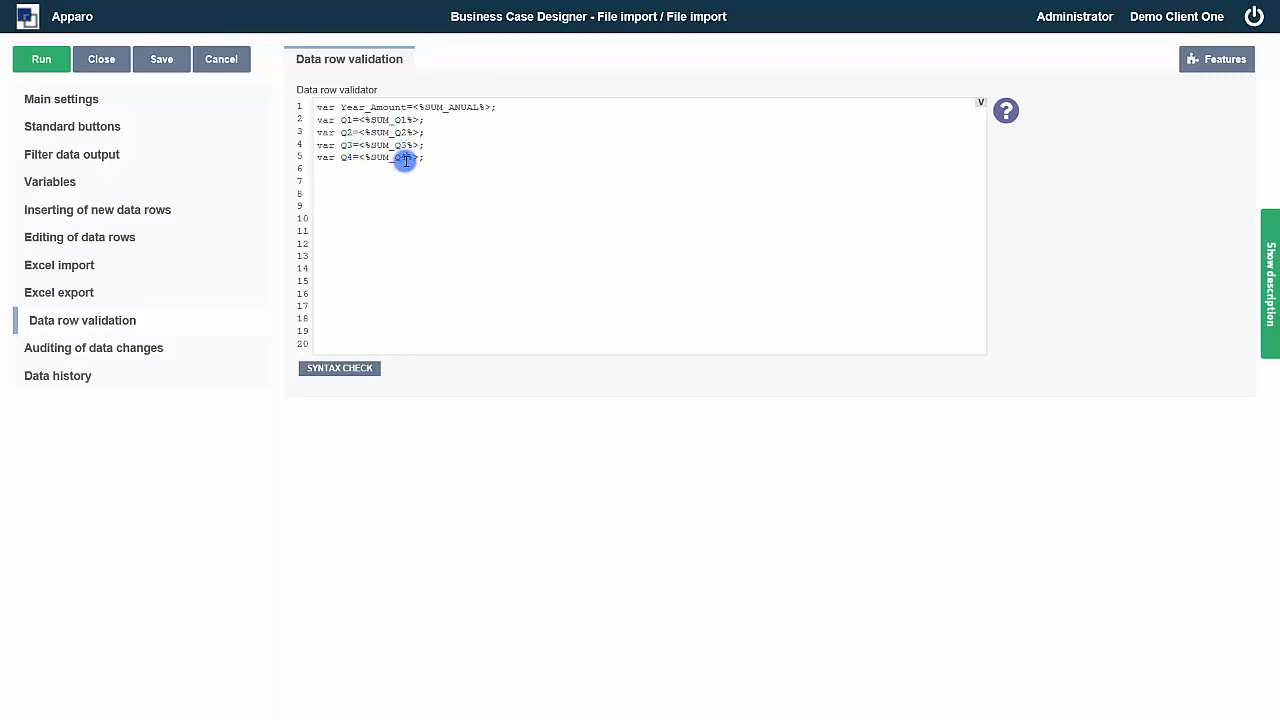
pyautogui.click(406, 157)
pyautogui.press('BackSpace')
pyautogui.write('4')
pyautogui.click(456, 161)
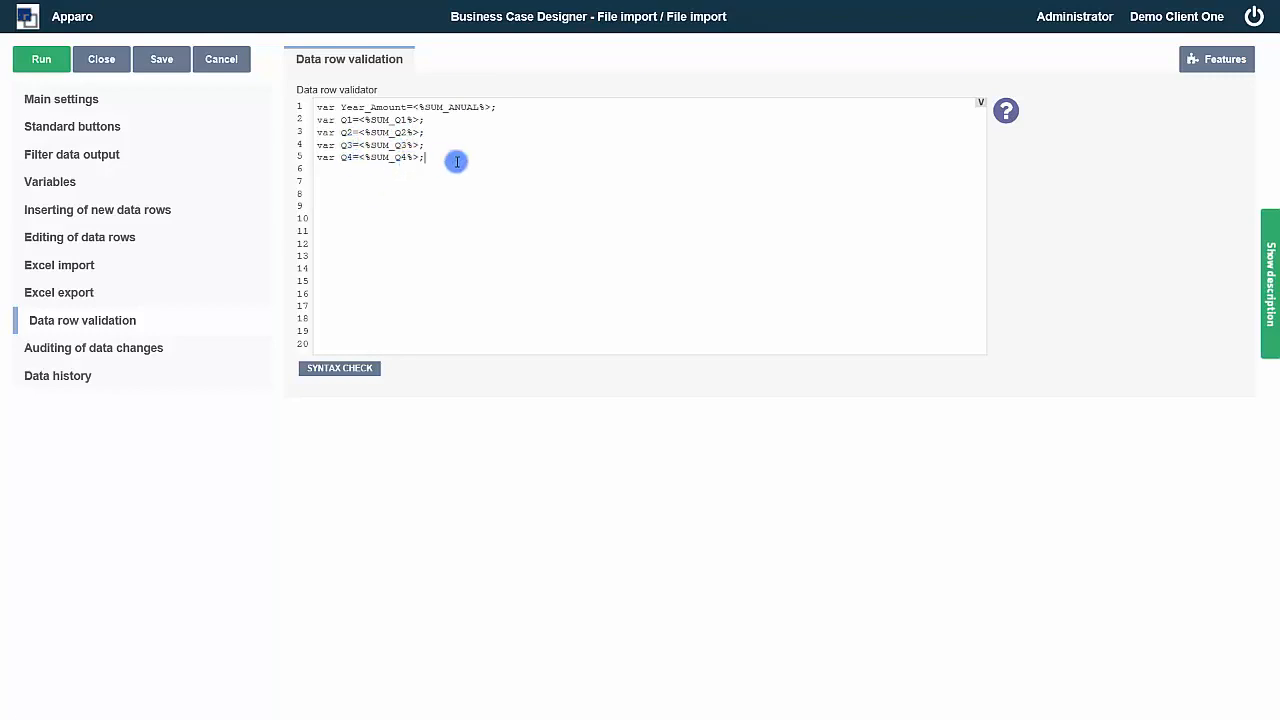
# Step: Add the quarter-sum and empty Amount/Year checks with error messages, and pass the syntax check
pyautogui.write("var result='';")
pyautogui.click(320, 168)
pyautogui.press('Delete')
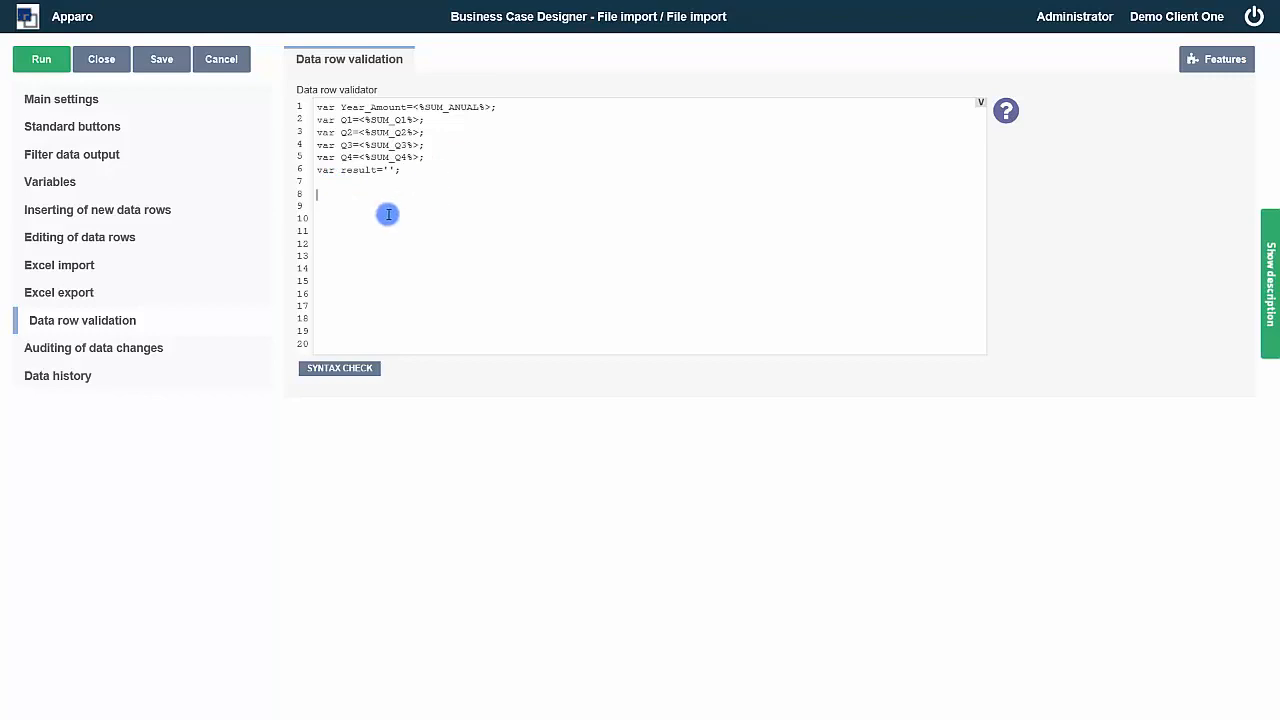
pyautogui.write('Year_Amount<Q1+Q2+Q3+Q4)')
pyautogui.click(502, 198)
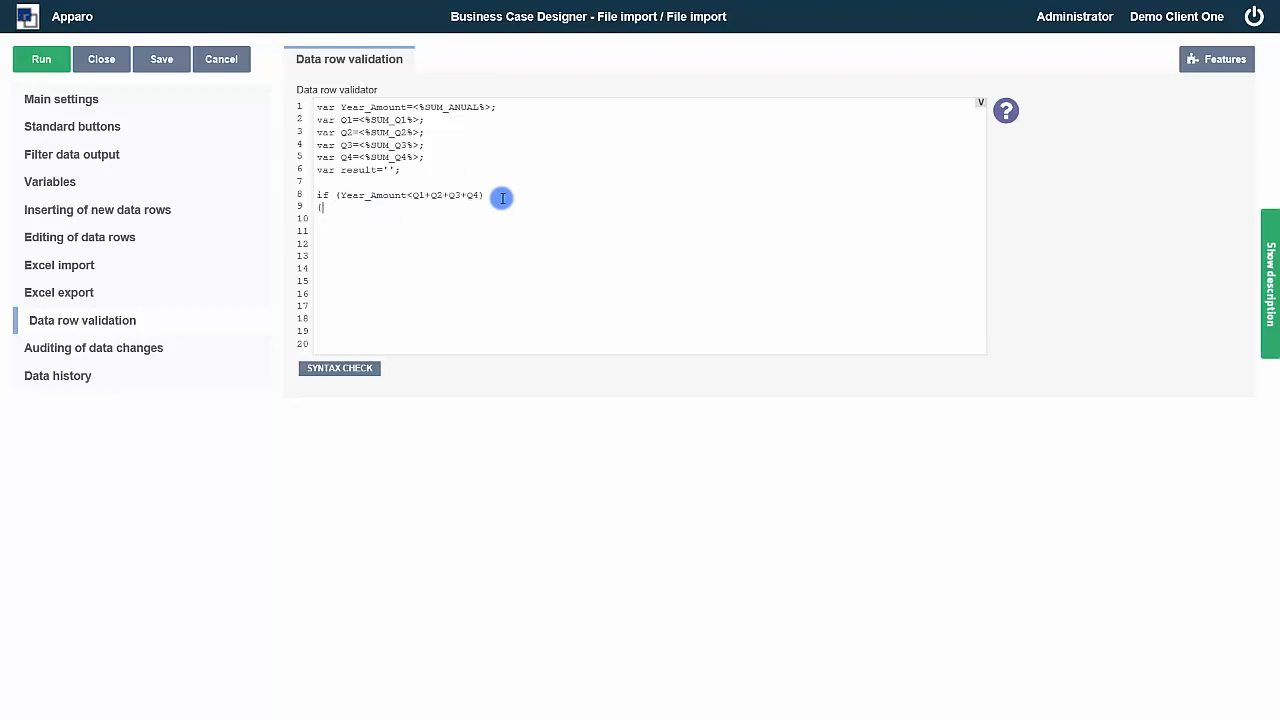
pyautogui.write('{result=')
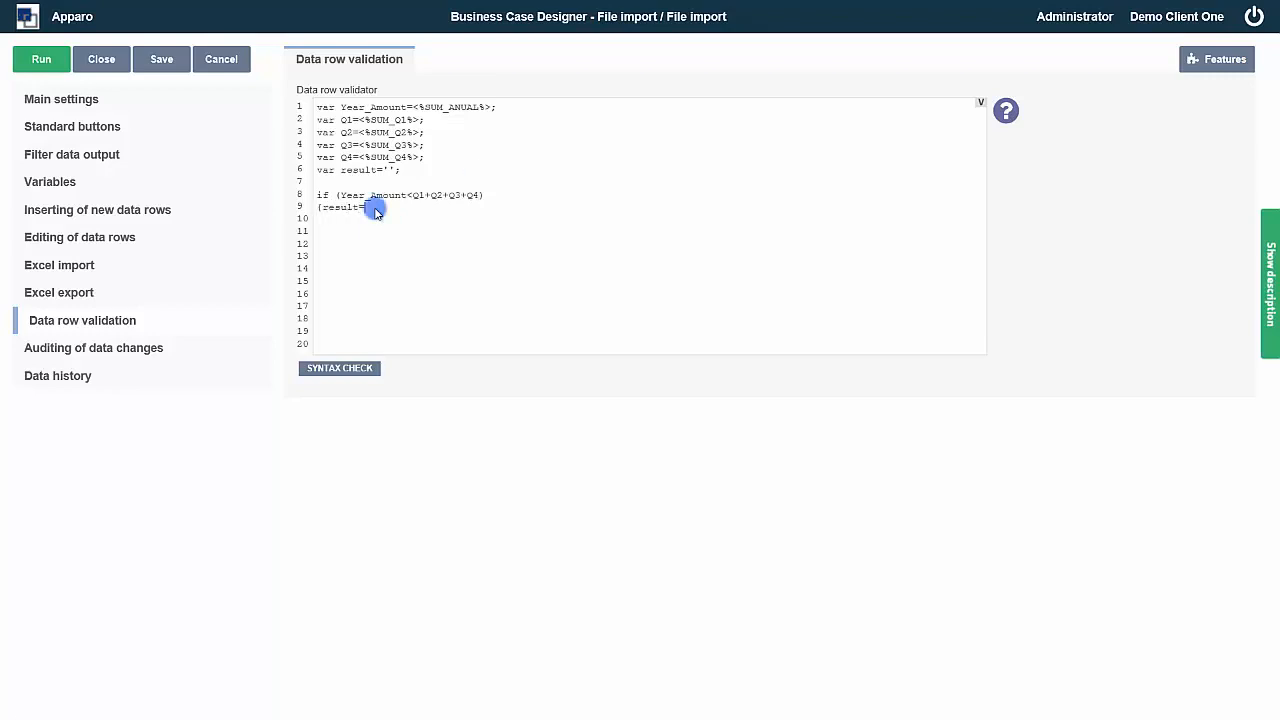
pyautogui.write("'Error! The sum of the quarters must not exceed the amount per year';}  if Y")
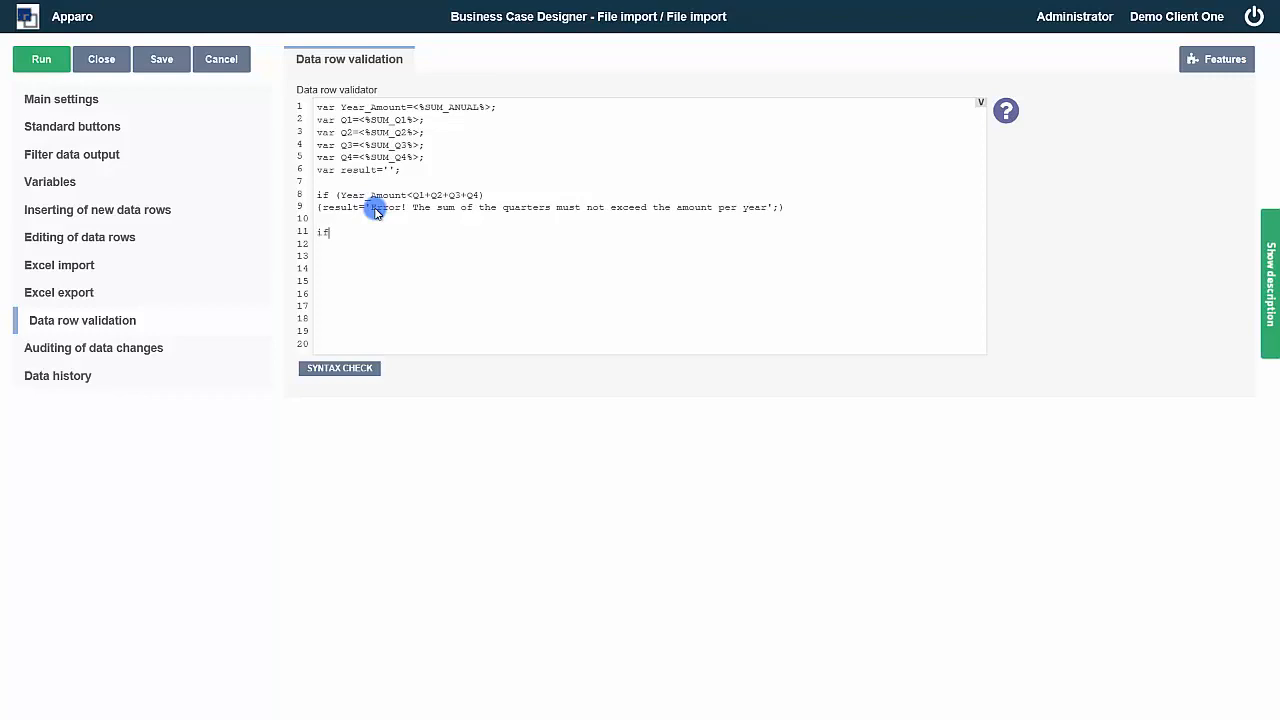
pyautogui.write('ear_Amount==0 || Year_Amount == null')
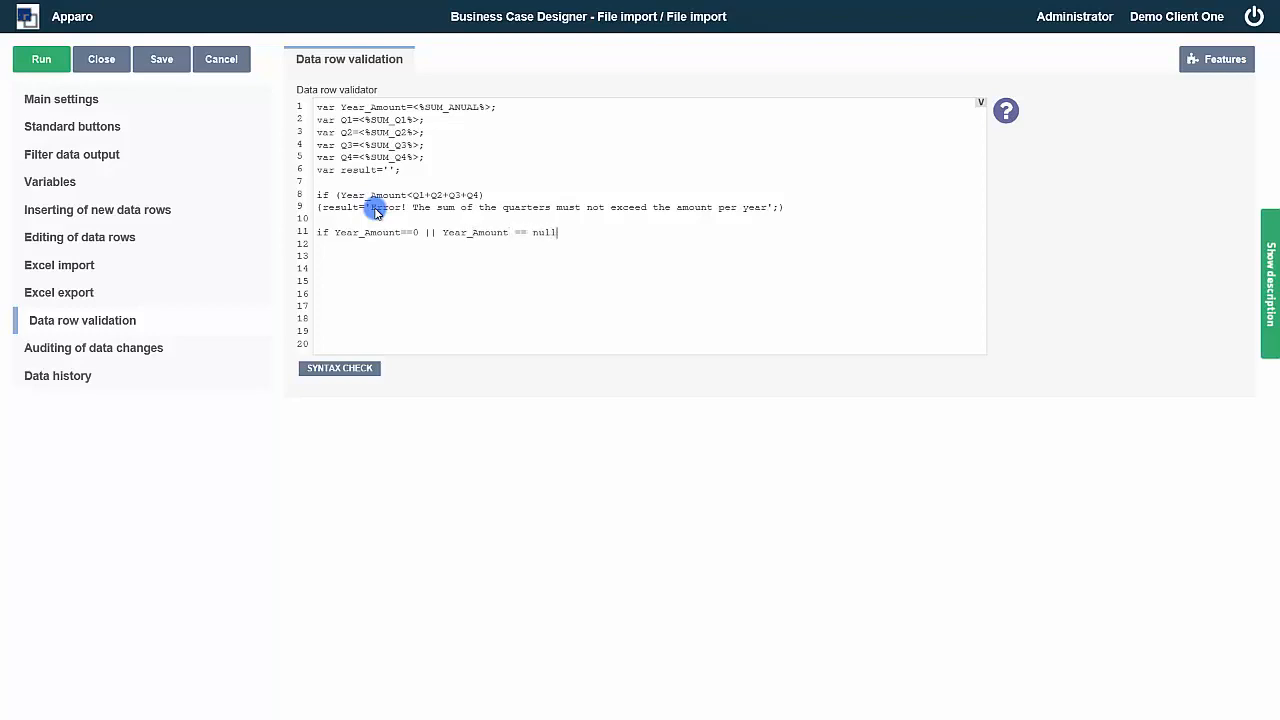
pyautogui.click(335, 232)
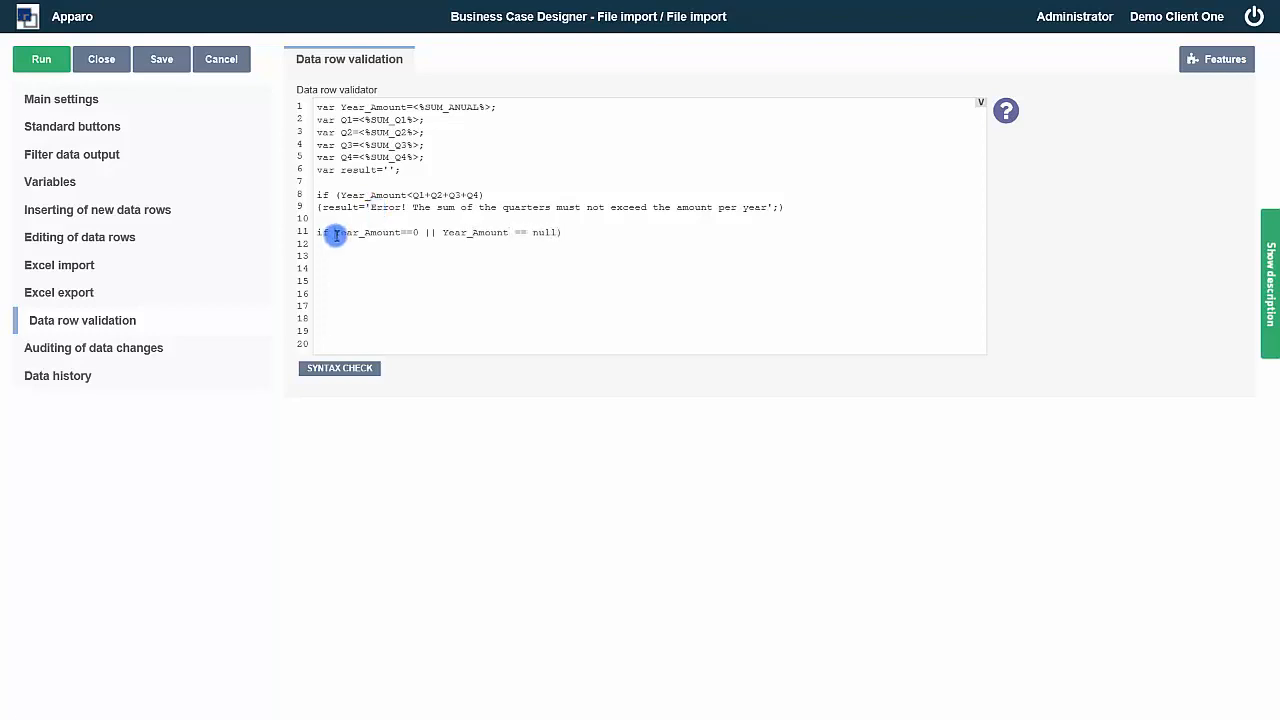
pyautogui.write('(')
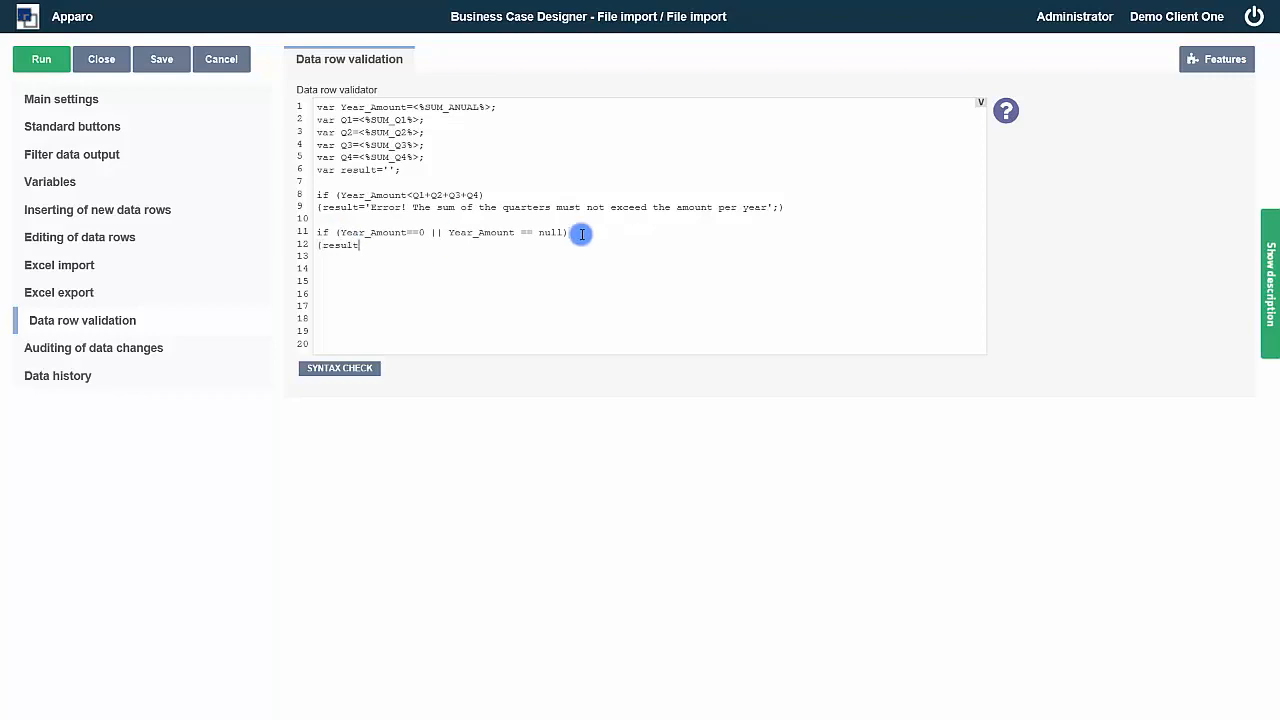
pyautogui.write('Please enter a valu')
pyautogui.write('e to Amount/Year')
pyautogui.write('esult;')
pyautogui.click(342, 369)
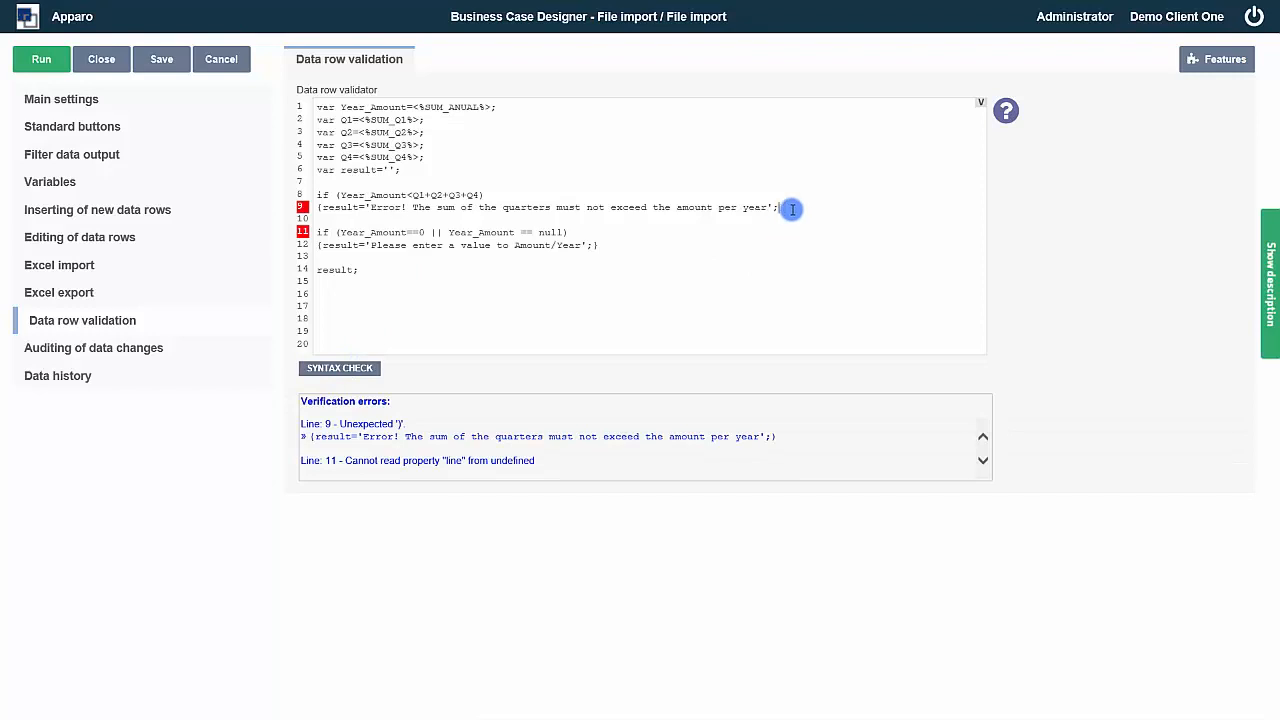
pyautogui.click(342, 370)
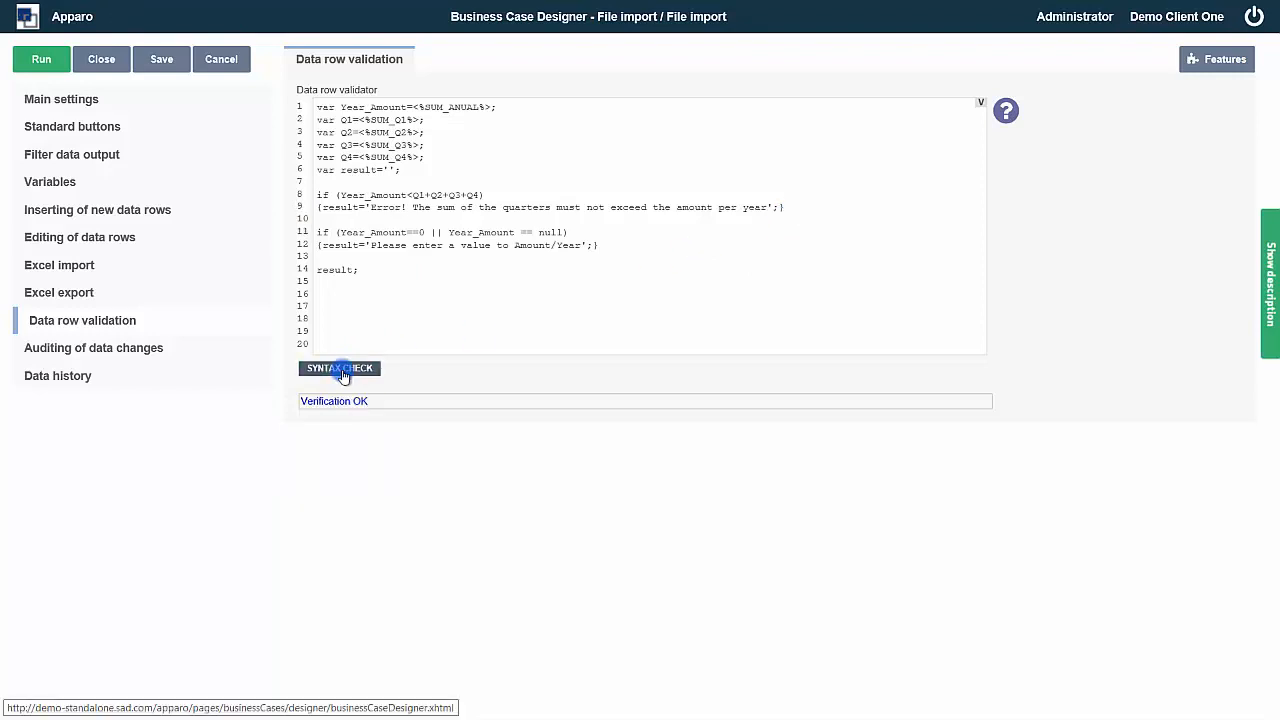
# Step: Run the business case and start a new row with product Dark Cap in product line Caps
pyautogui.click(42, 62)
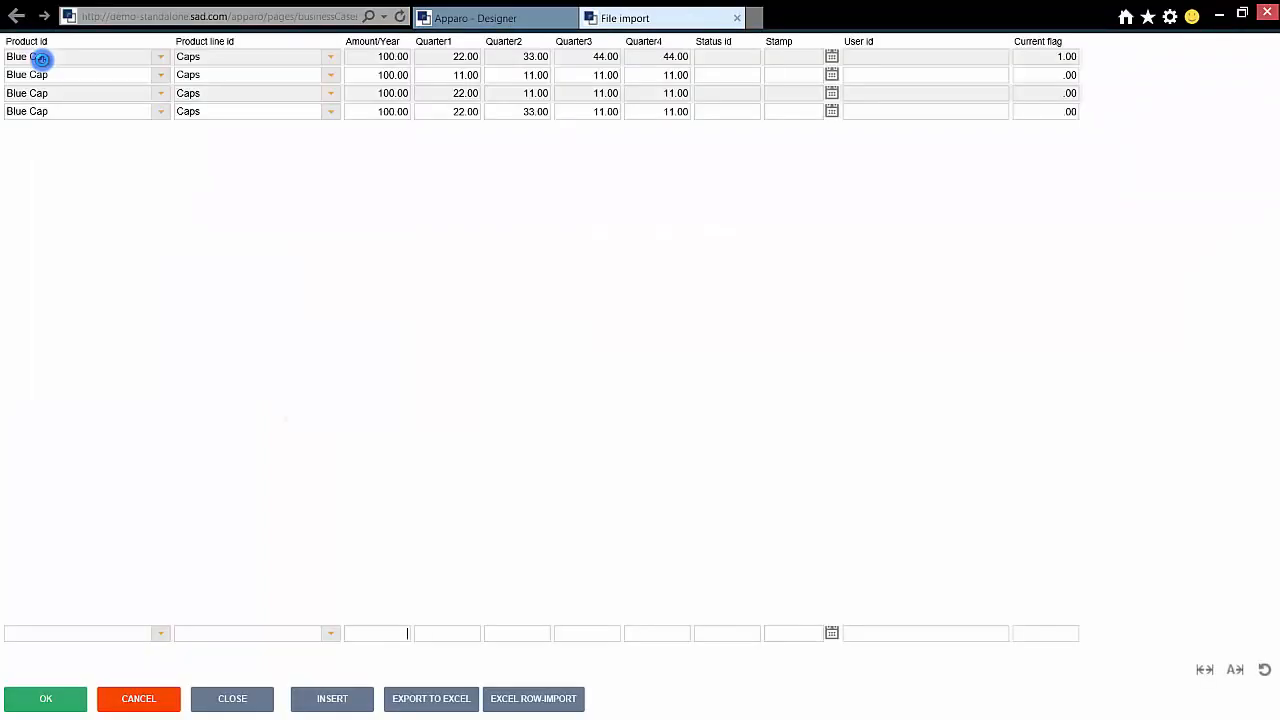
pyautogui.click(160, 632)
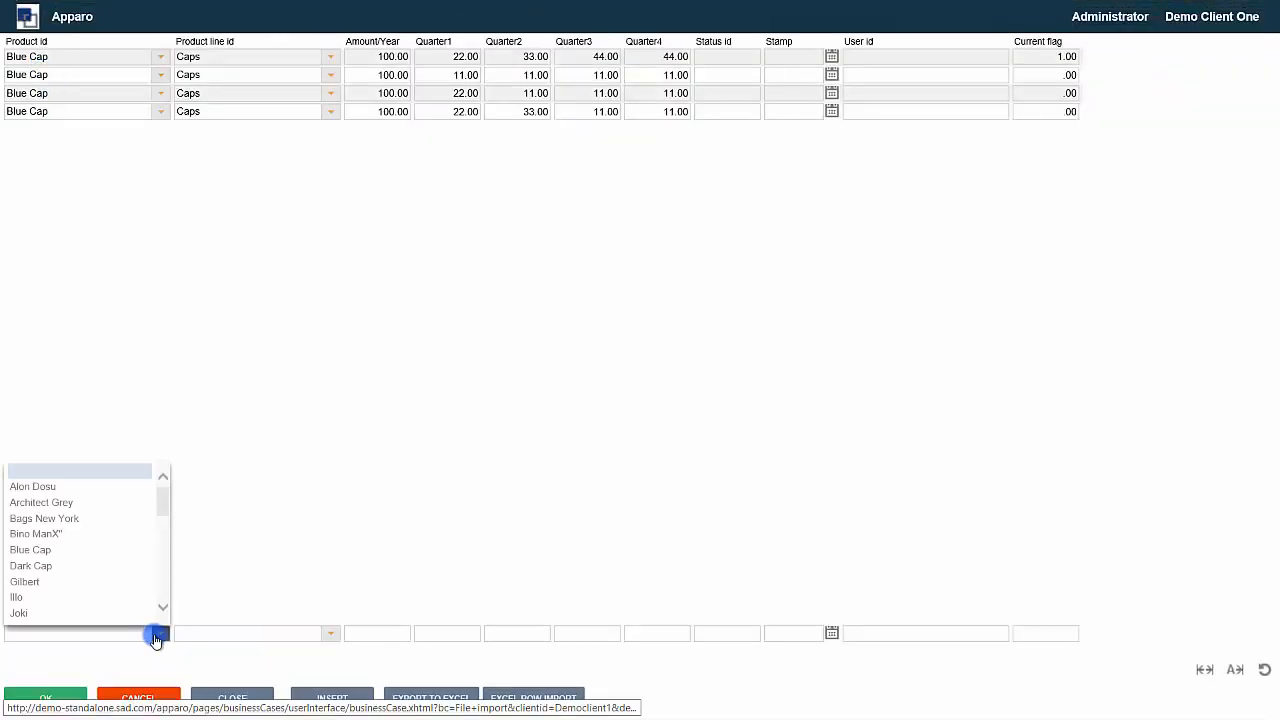
pyautogui.click(100, 567)
pyautogui.click(323, 633)
pyautogui.click(262, 535)
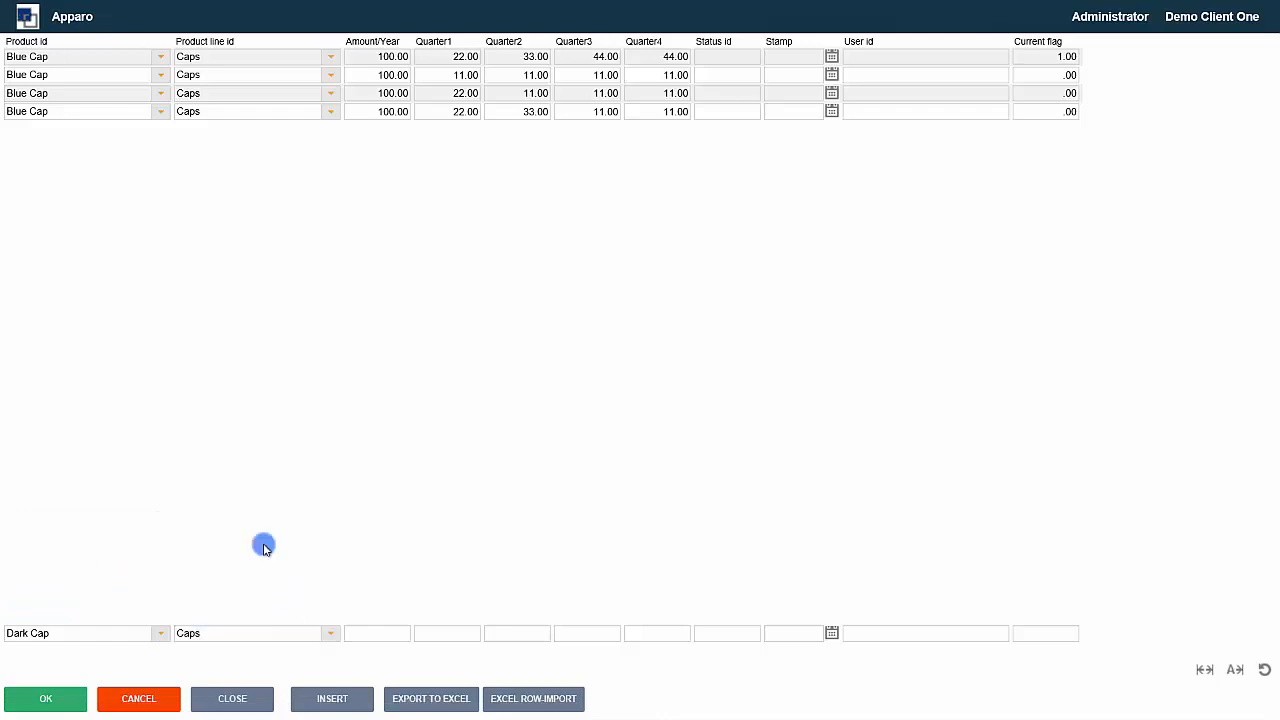
# Step: Enter Amount/Year 500 and quarter values of 200 for the new Dark Cap row
pyautogui.click(377, 633)
pyautogui.write('500')
pyautogui.press('Tab')
pyautogui.write('200')
pyautogui.press('Tab')
pyautogui.write('200')
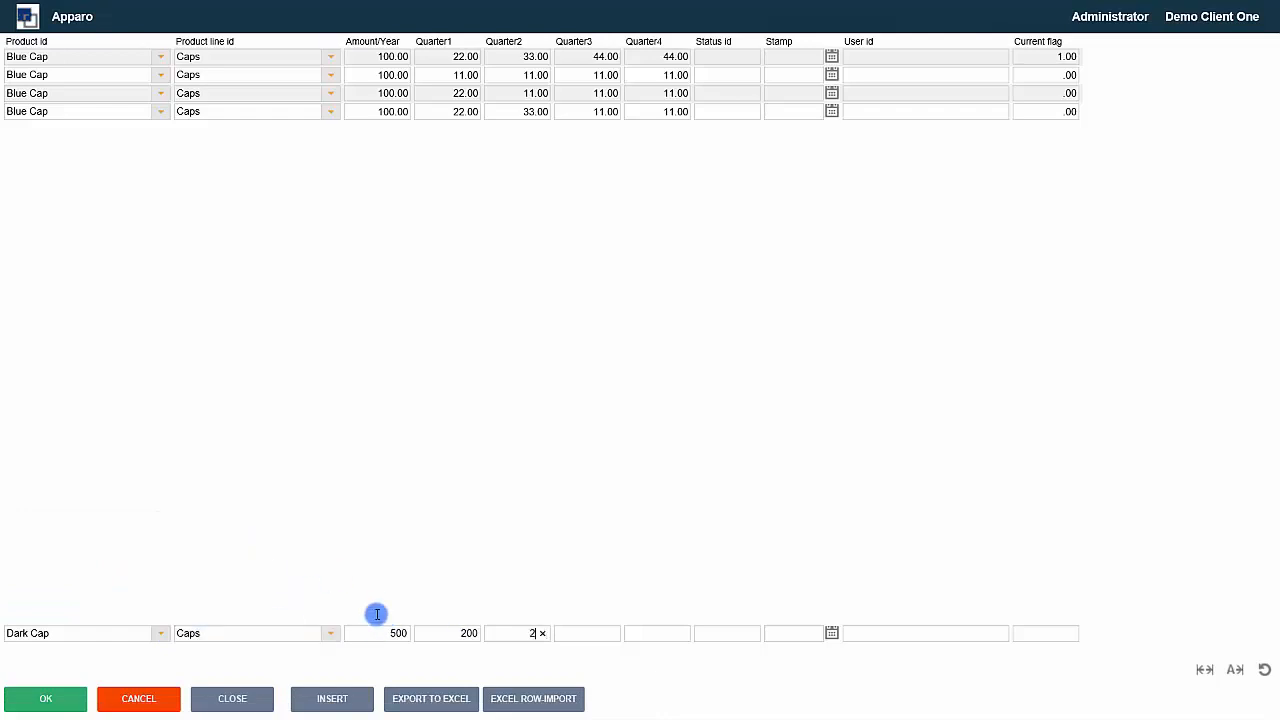
pyautogui.press('Tab')
pyautogui.write('200')
pyautogui.press('Tab')
pyautogui.write('200')
pyautogui.press('Tab')
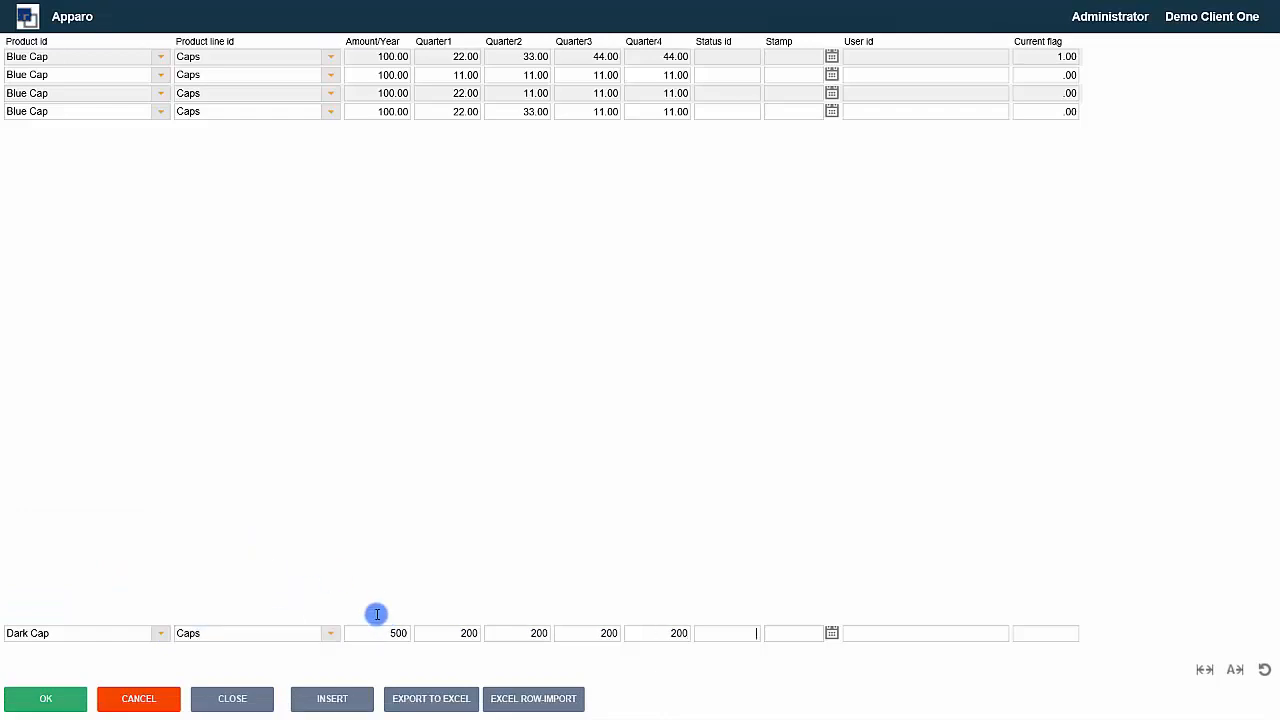
# Step: Save the new row, dismiss the sum-of-quarters error and save again
pyautogui.click(71, 692)
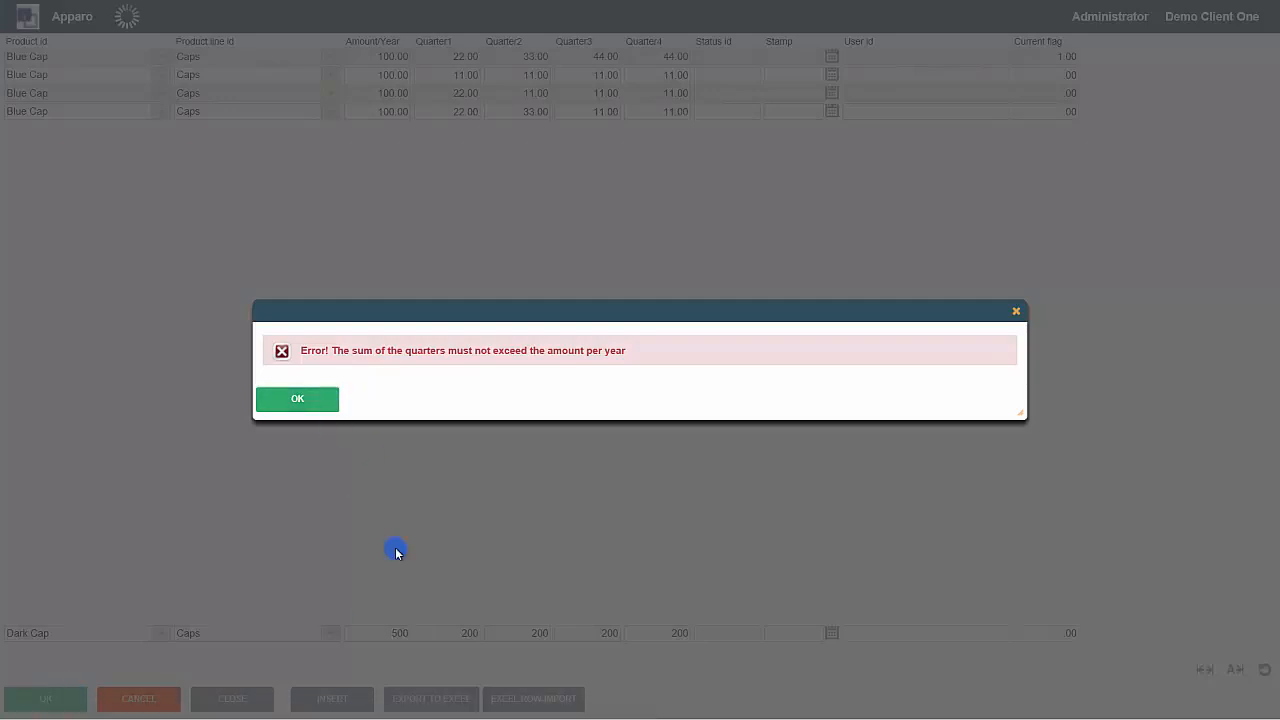
pyautogui.click(376, 635)
pyautogui.click(60, 702)
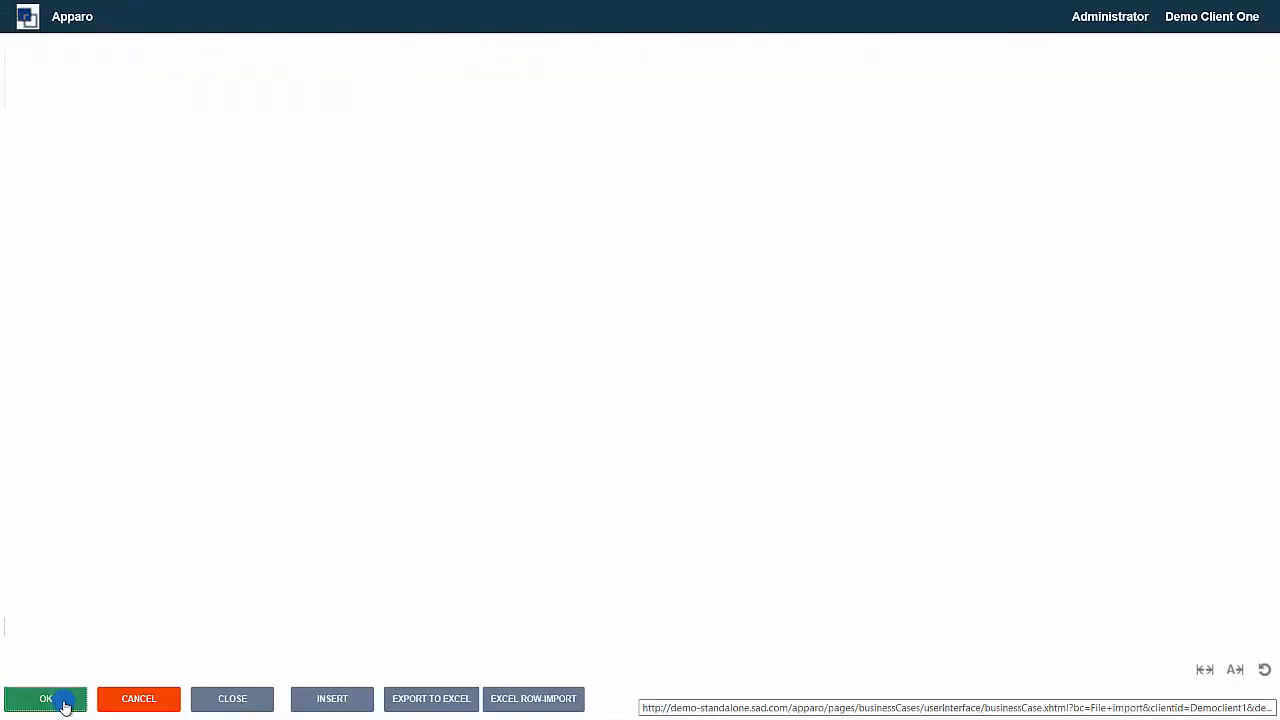
# Step: Clear the first row's Amount/Year, save to test the validator, and dismiss its error
pyautogui.click(366, 58)
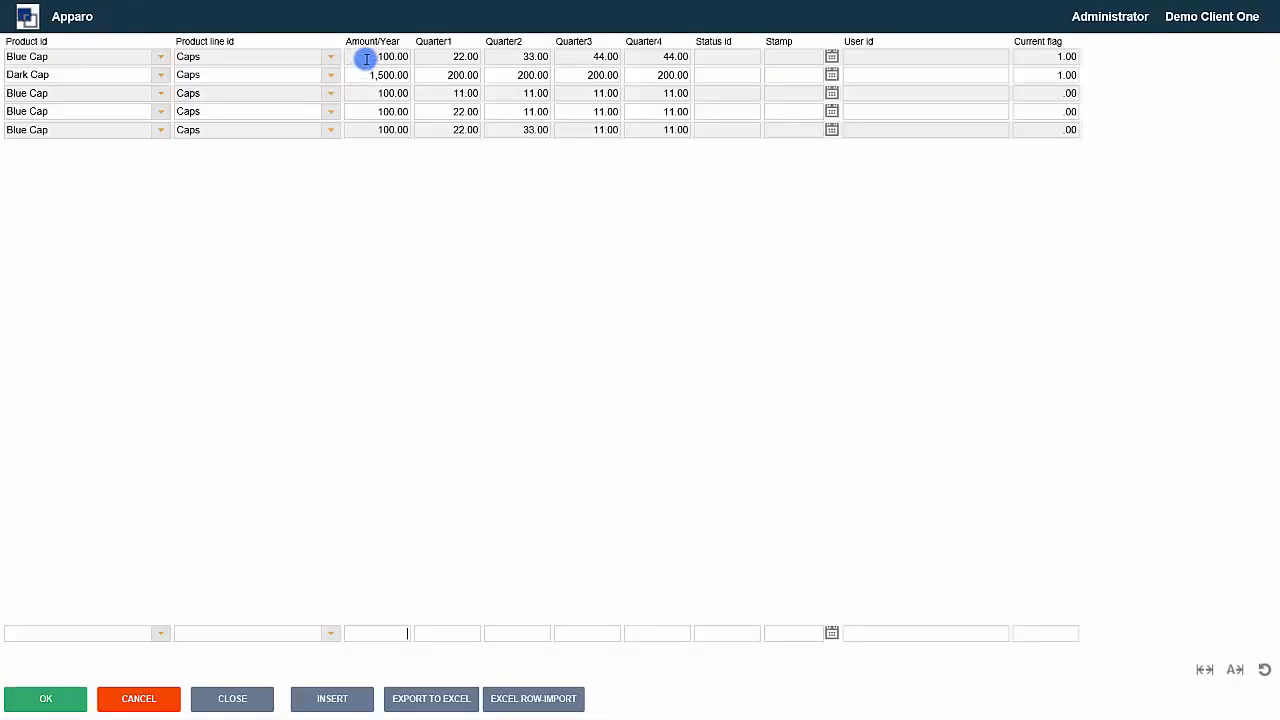
pyautogui.press('BackSpace')
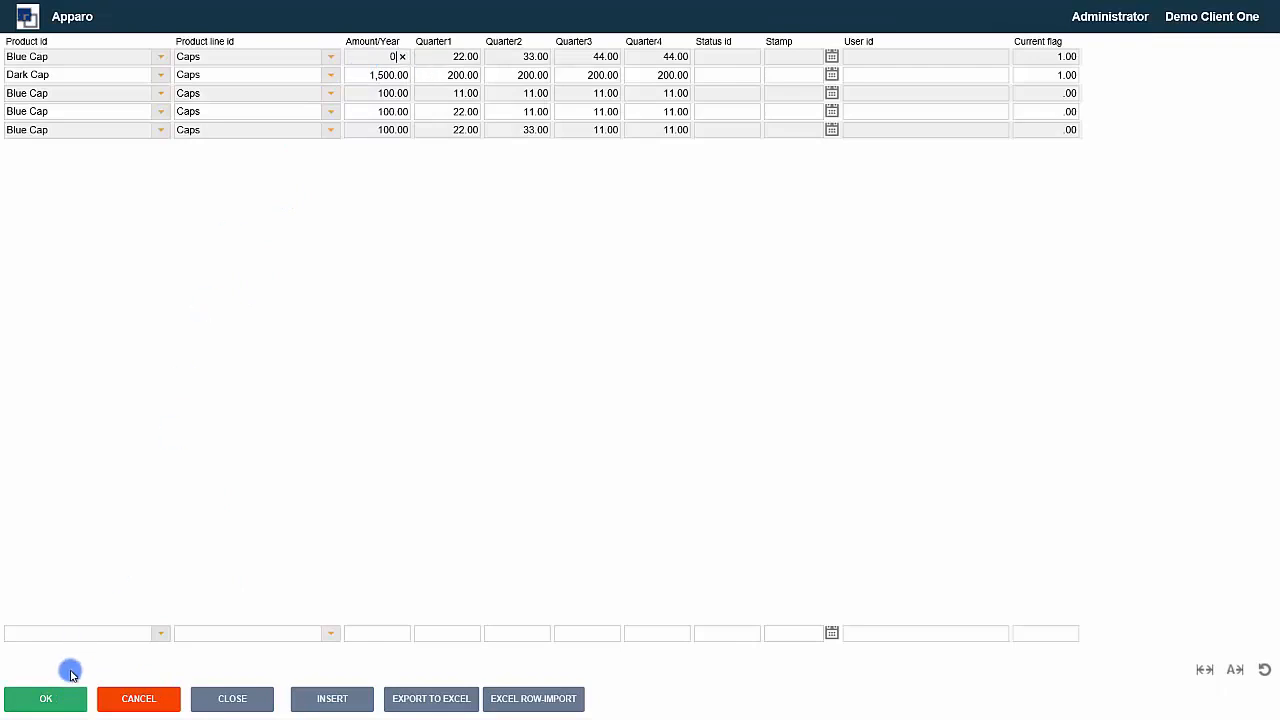
pyautogui.click(58, 700)
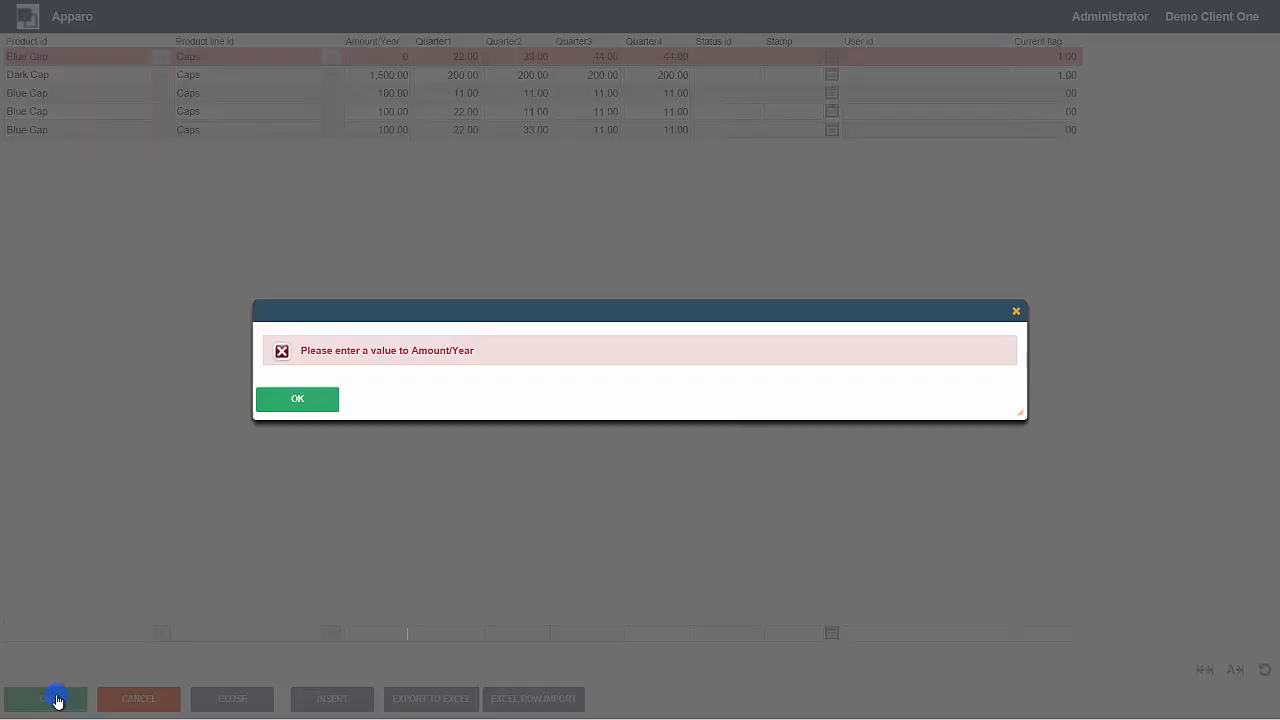
pyautogui.click(295, 396)
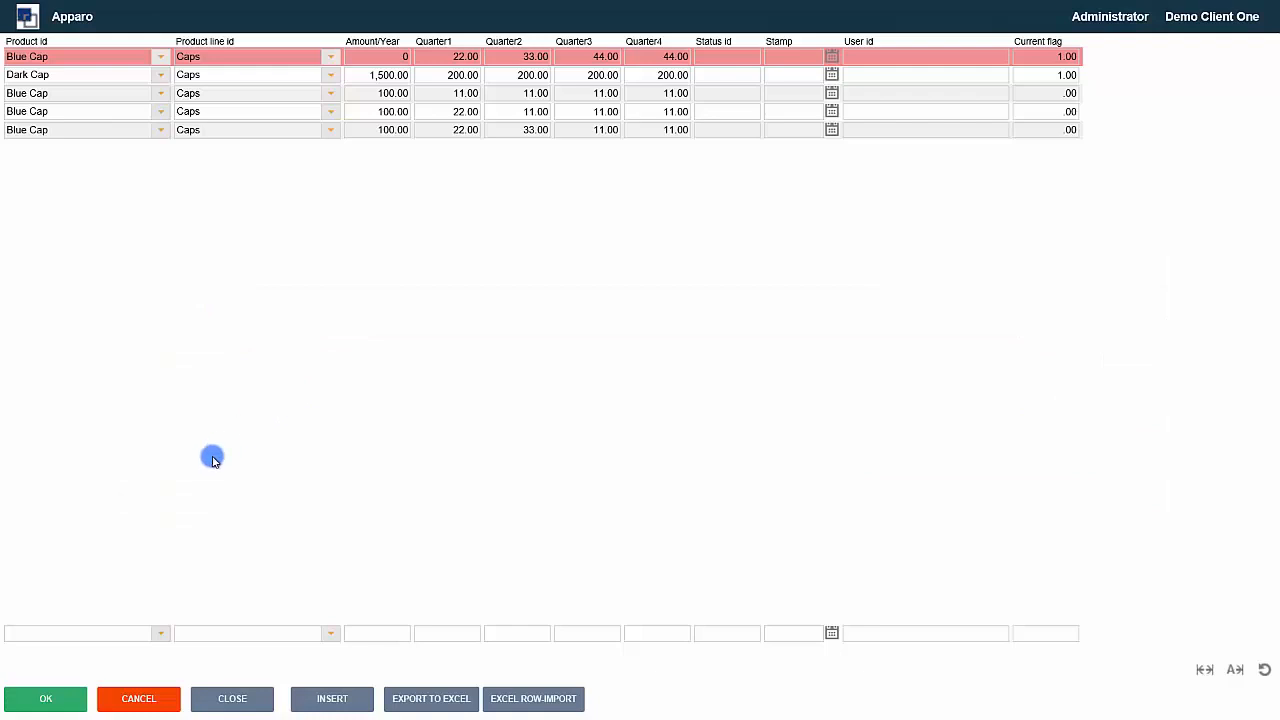
# Step: Discard the test run, then turn off Copy & Paste import and turn on Excel file import in Features
pyautogui.click(141, 697)
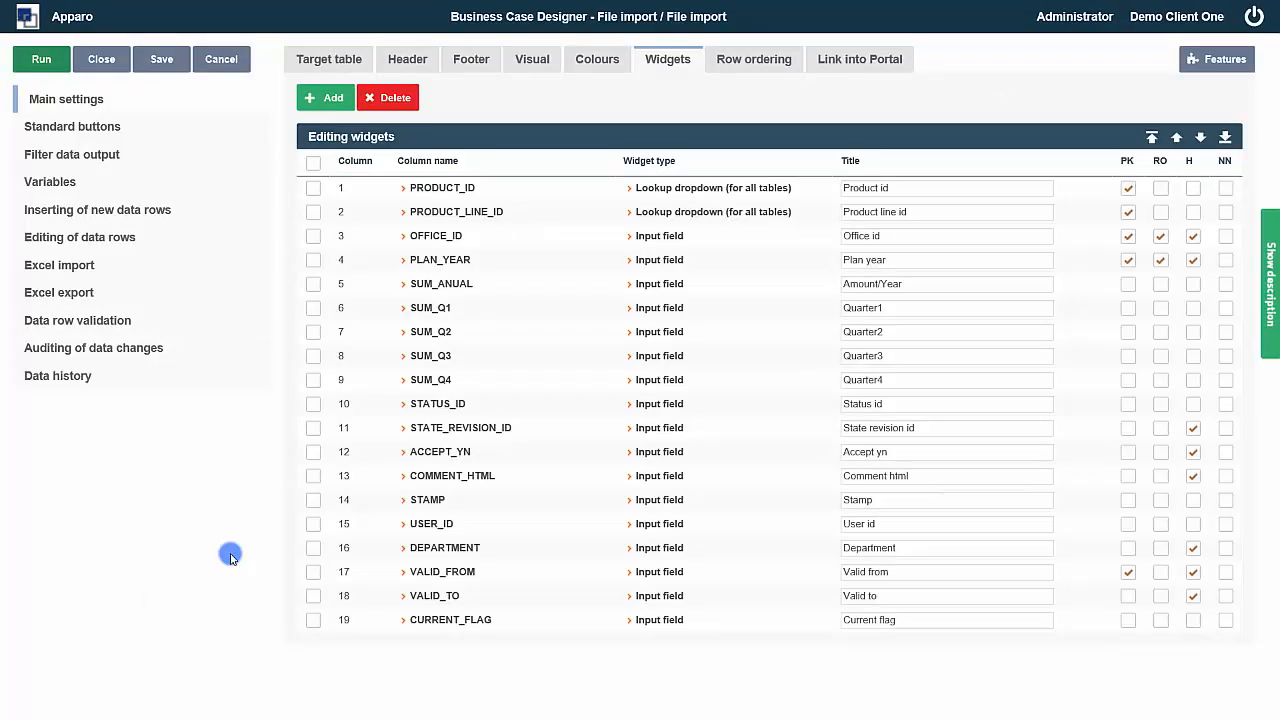
pyautogui.click(1201, 66)
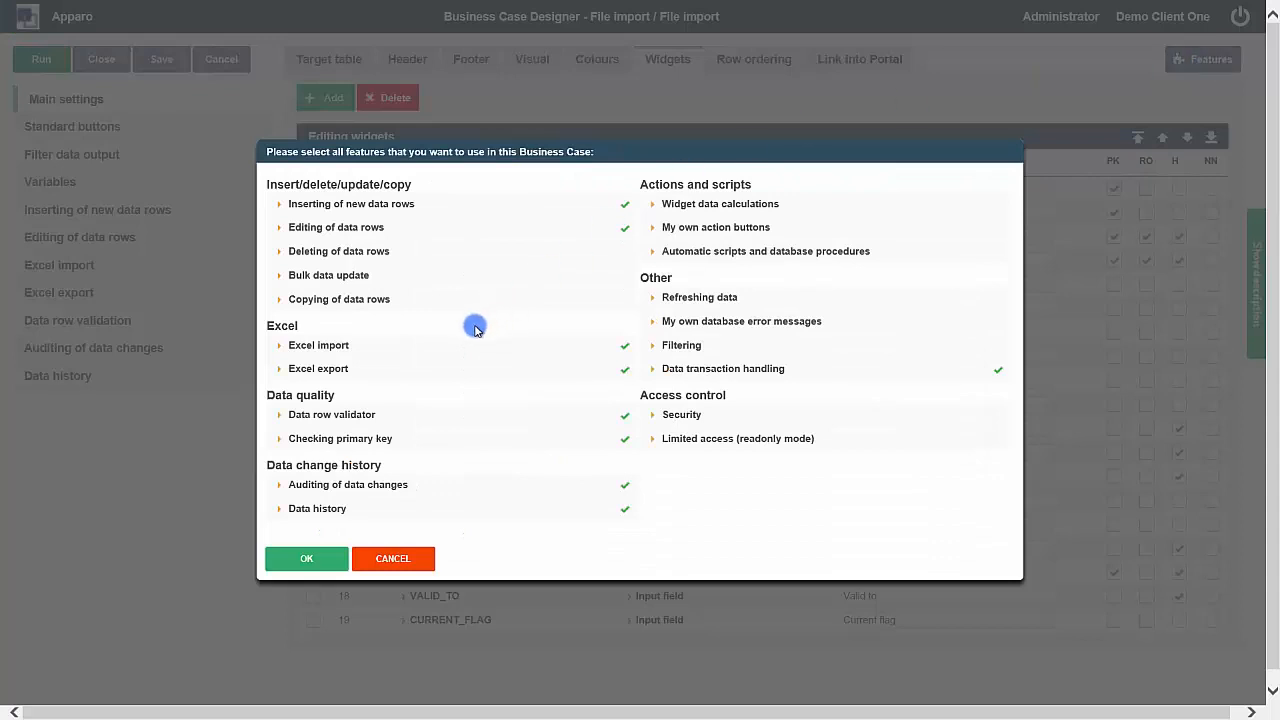
pyautogui.click(409, 348)
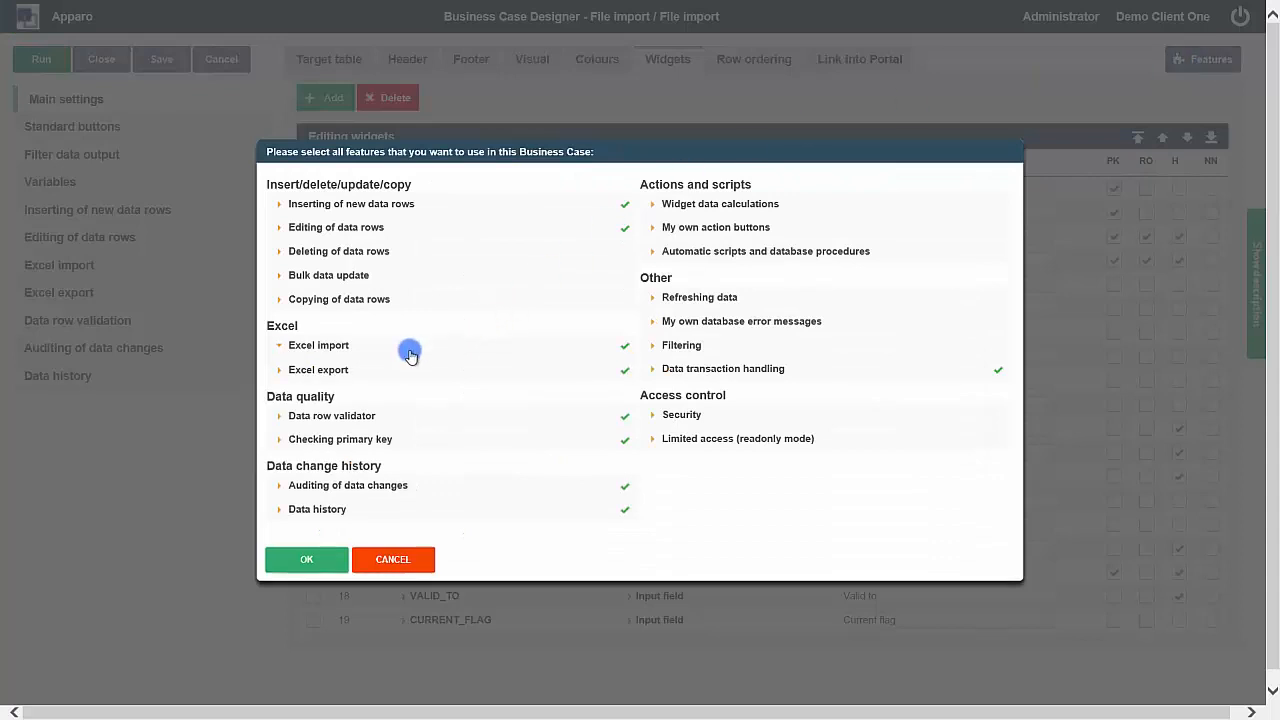
pyautogui.click(593, 390)
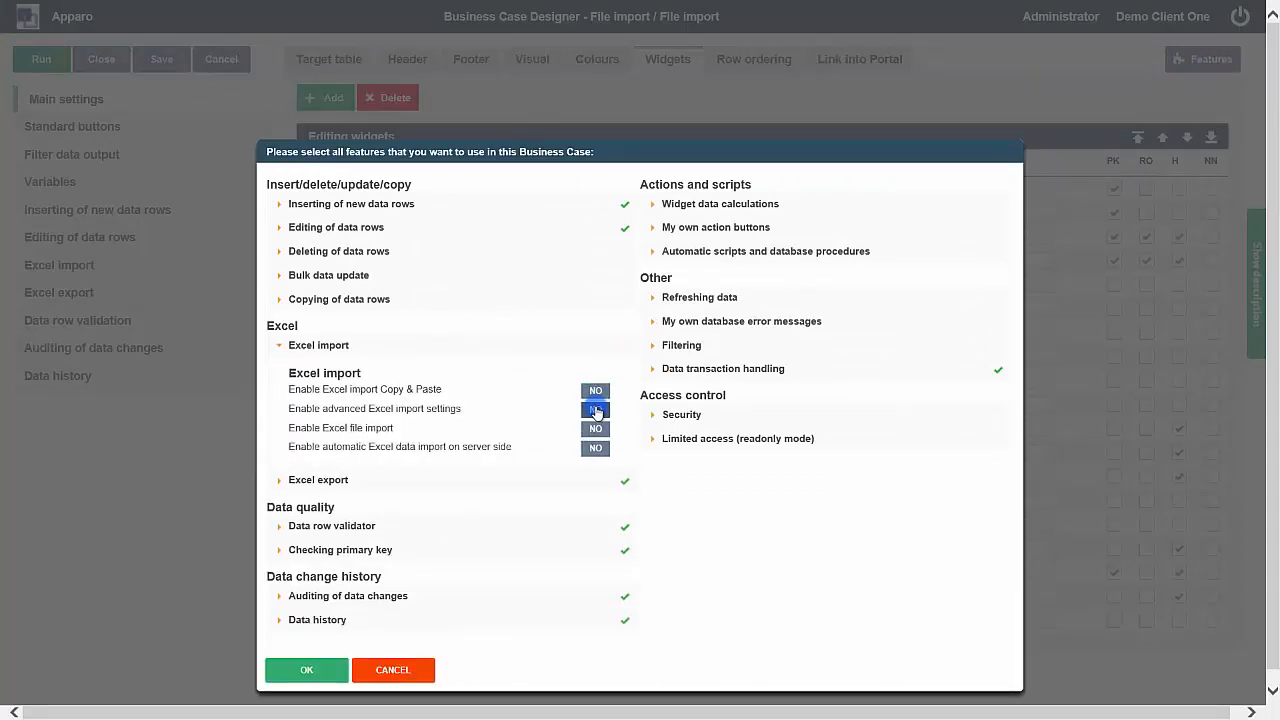
pyautogui.click(591, 430)
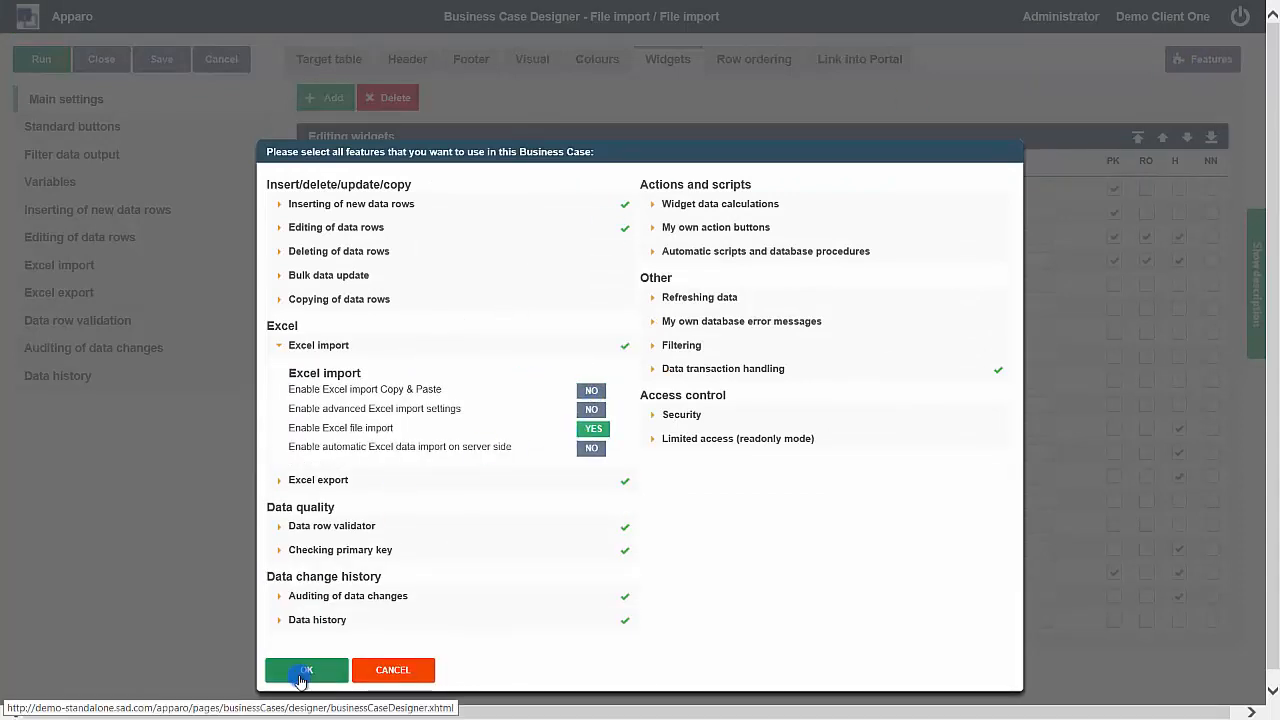
pyautogui.click(302, 674)
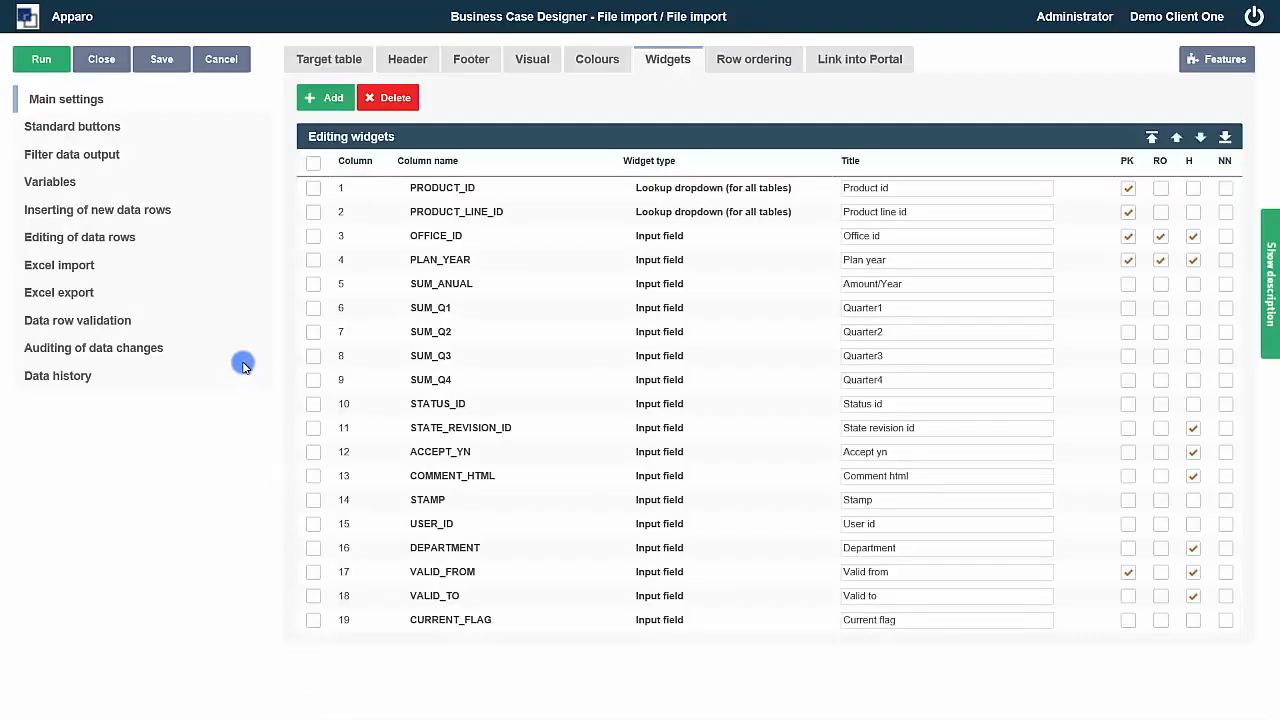
# Step: On the Excel file import tab, map Excel columns A–G to PRODUCT_ID through SUM_Q4
pyautogui.click(82, 270)
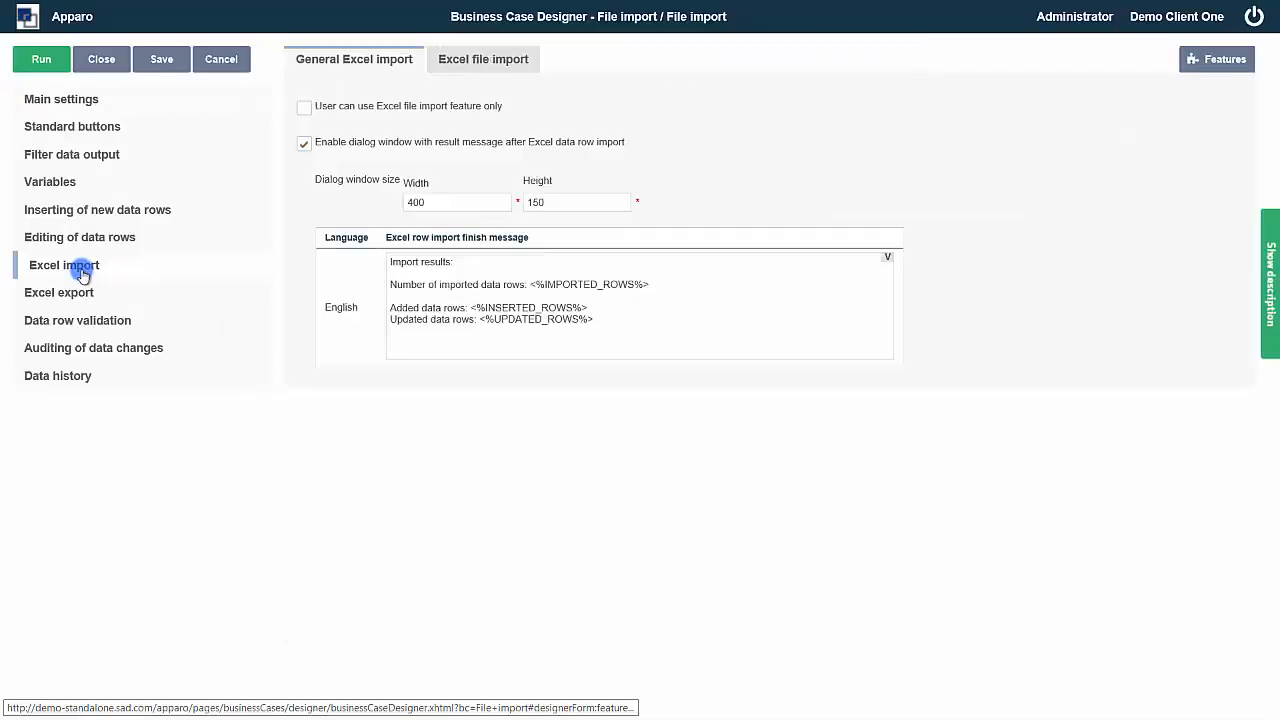
pyautogui.click(463, 66)
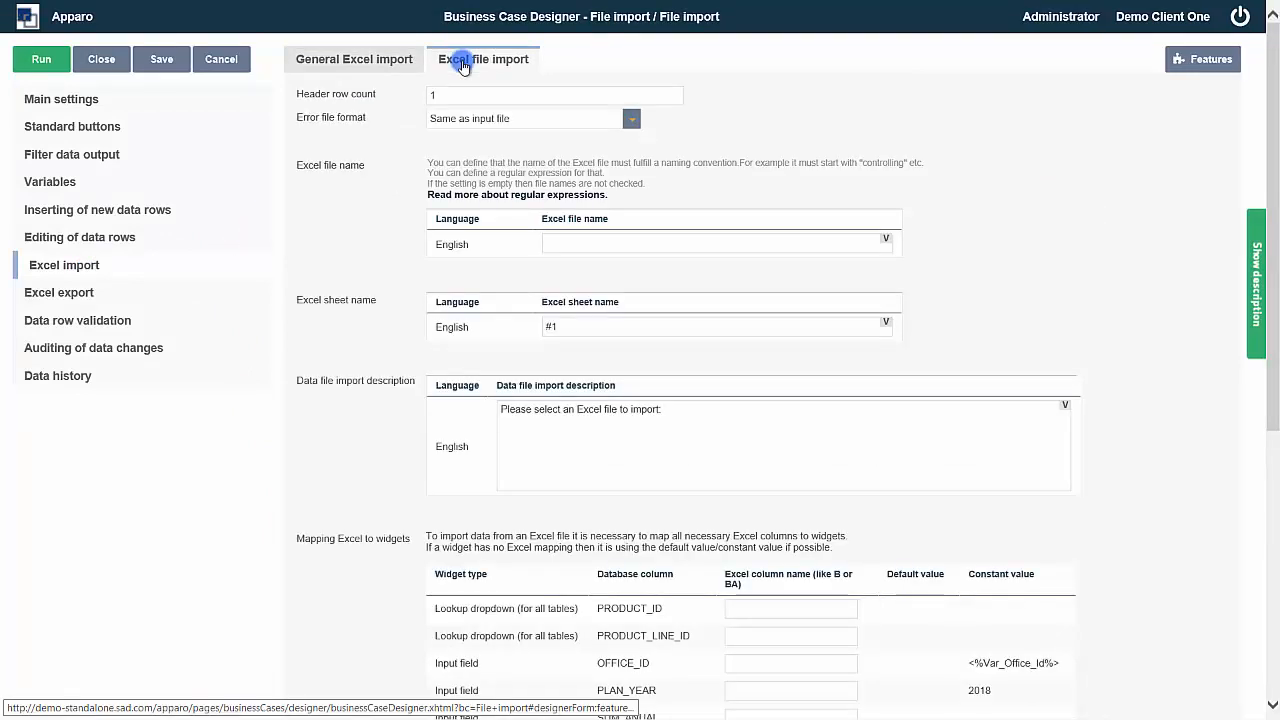
pyautogui.click(442, 95)
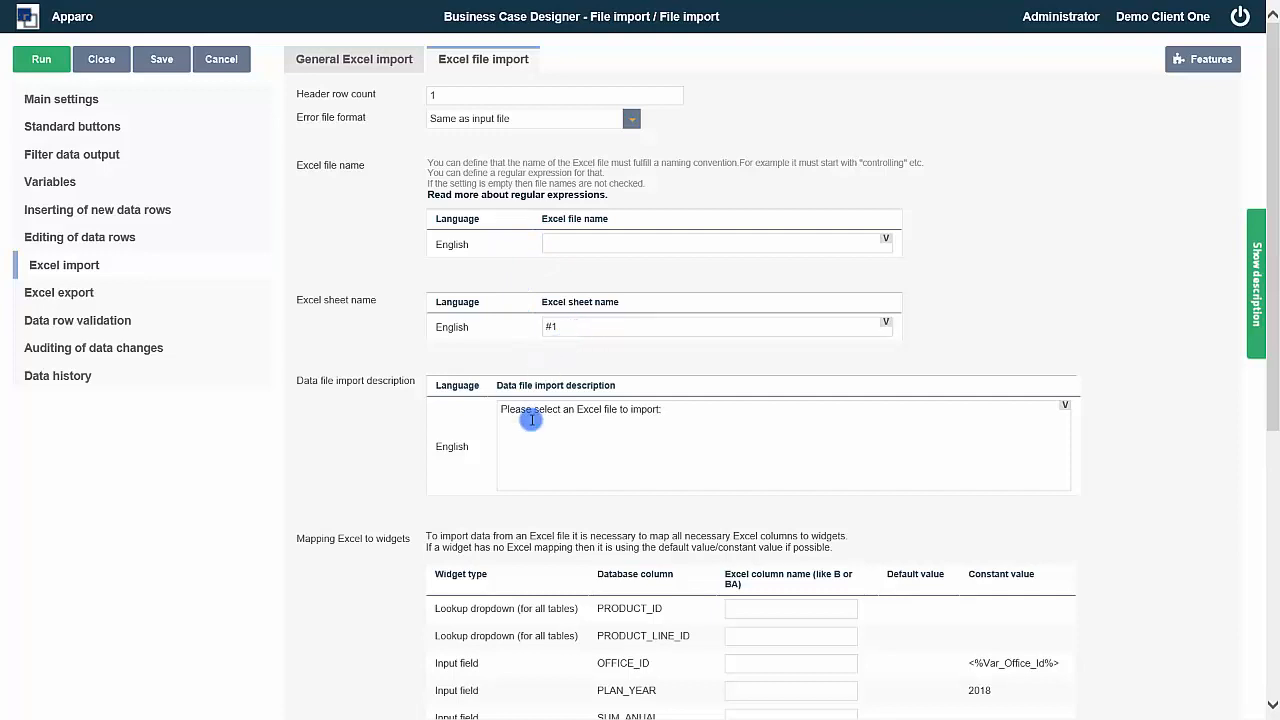
pyautogui.scroll(-1, 531, 419)
pyautogui.scroll(-1, 531, 419)
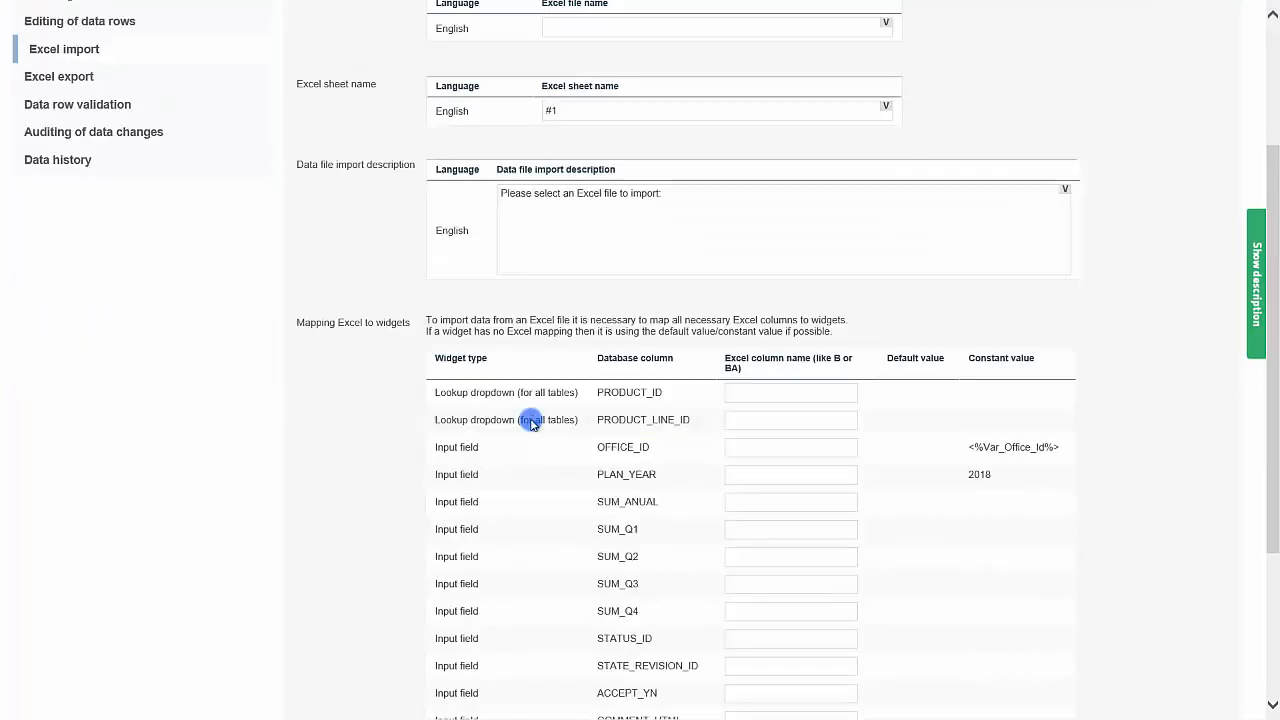
pyautogui.scroll(-1, 531, 419)
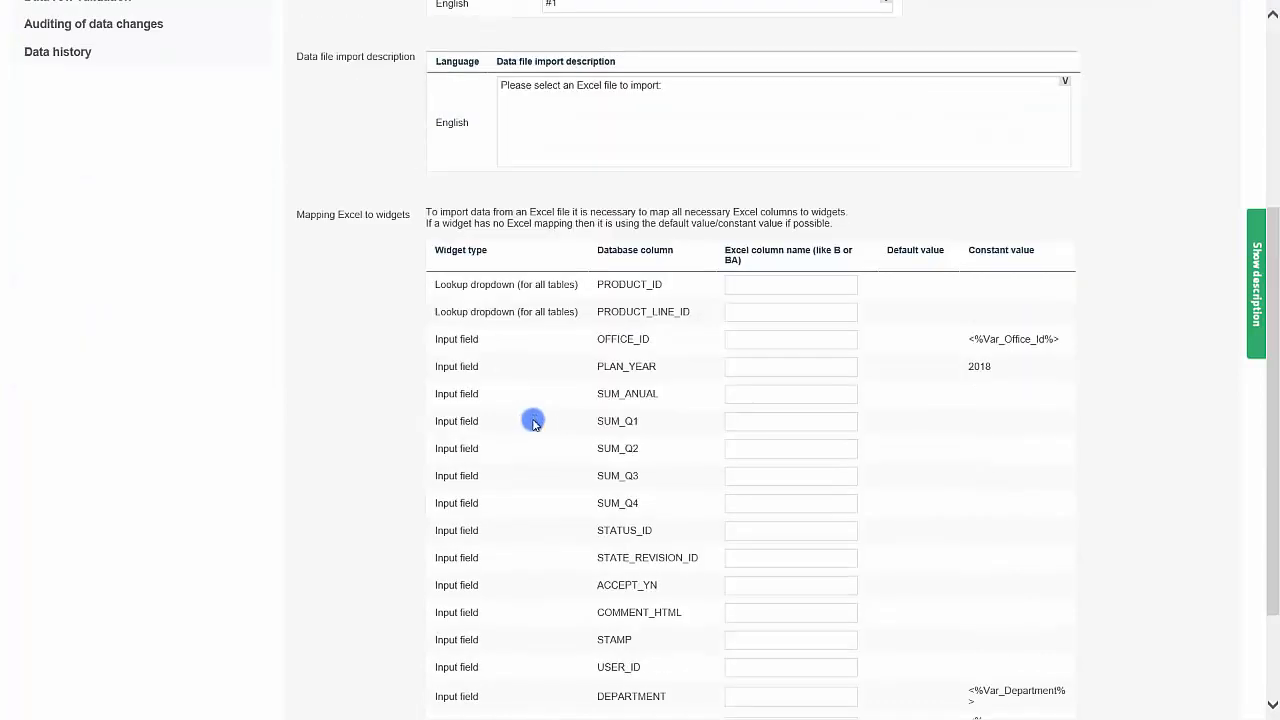
pyautogui.click(765, 285)
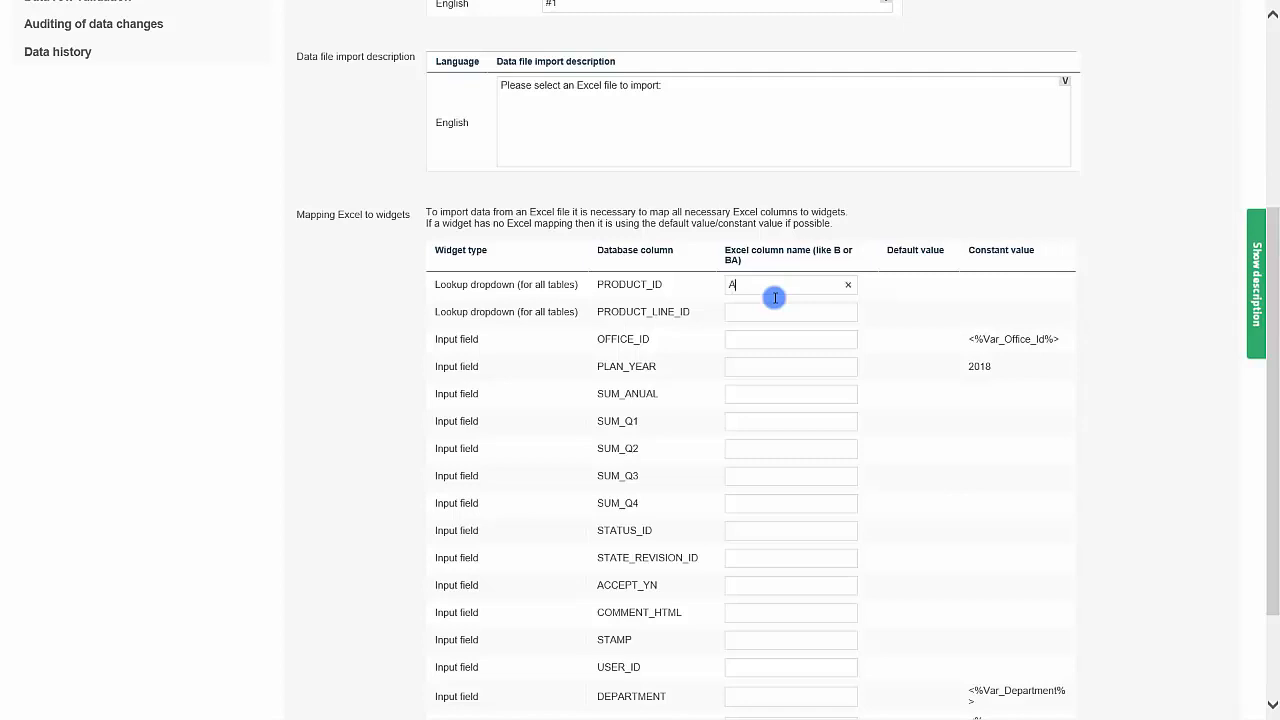
pyautogui.write('B')
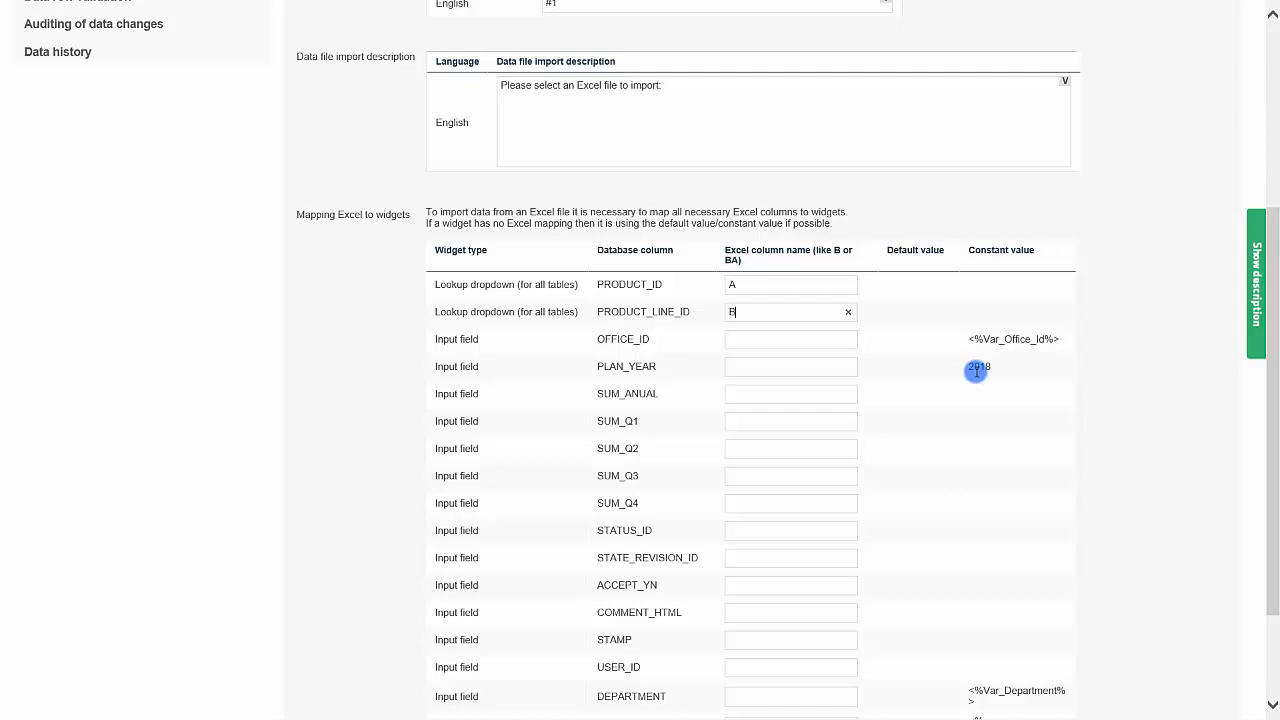
pyautogui.write('C')
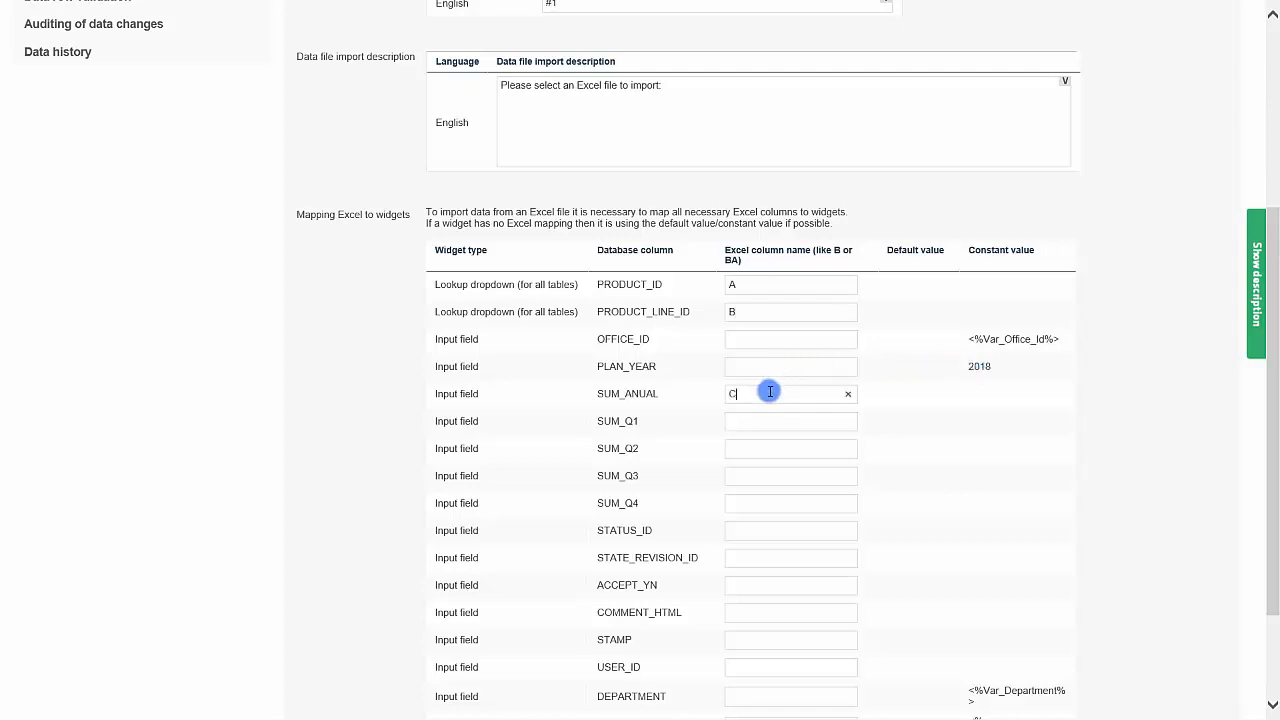
pyautogui.write('D')
pyautogui.write('G')
# Step: On General Excel import, tick 'User can use Excel file import feature only'
pyautogui.scroll(4, 820, 430)
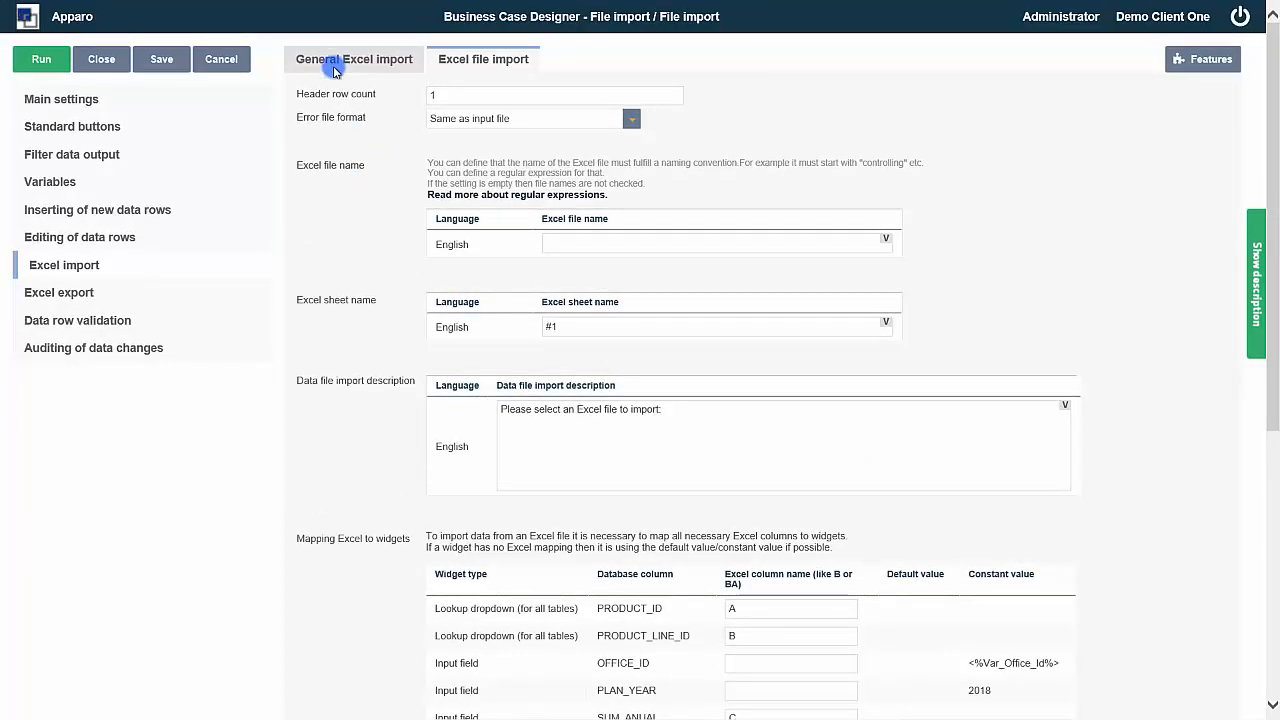
pyautogui.click(332, 60)
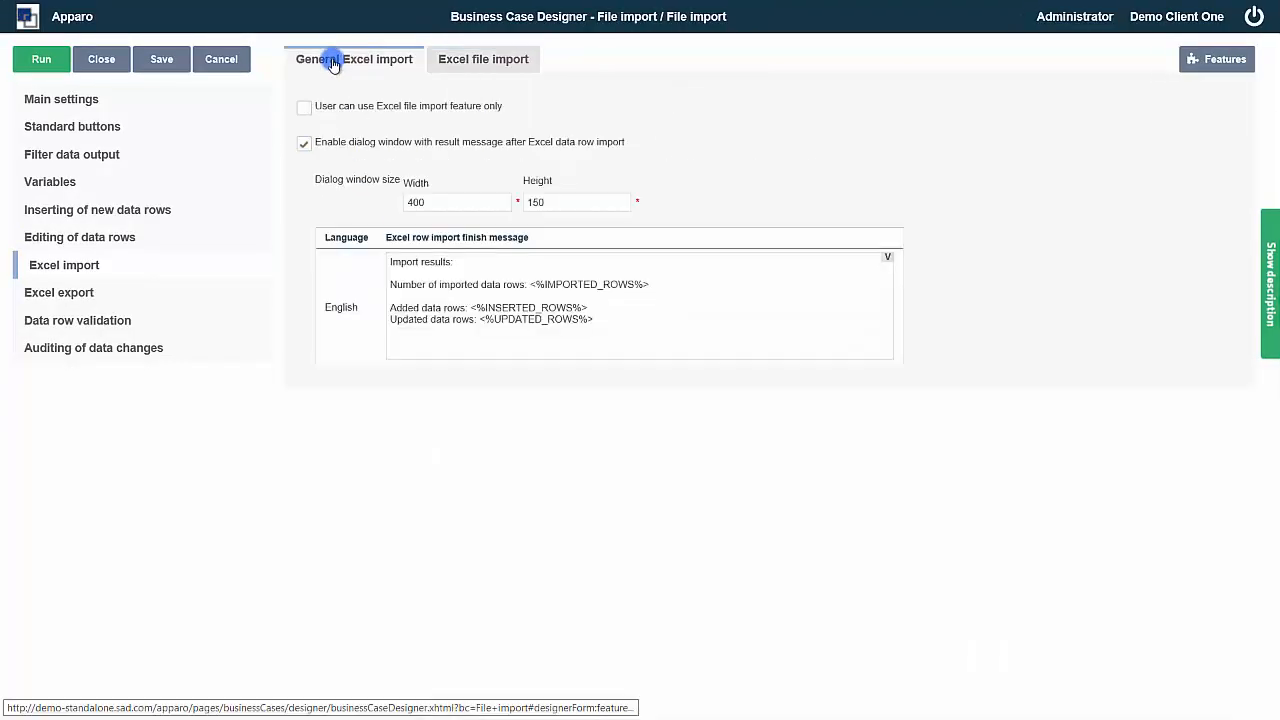
pyautogui.click(303, 109)
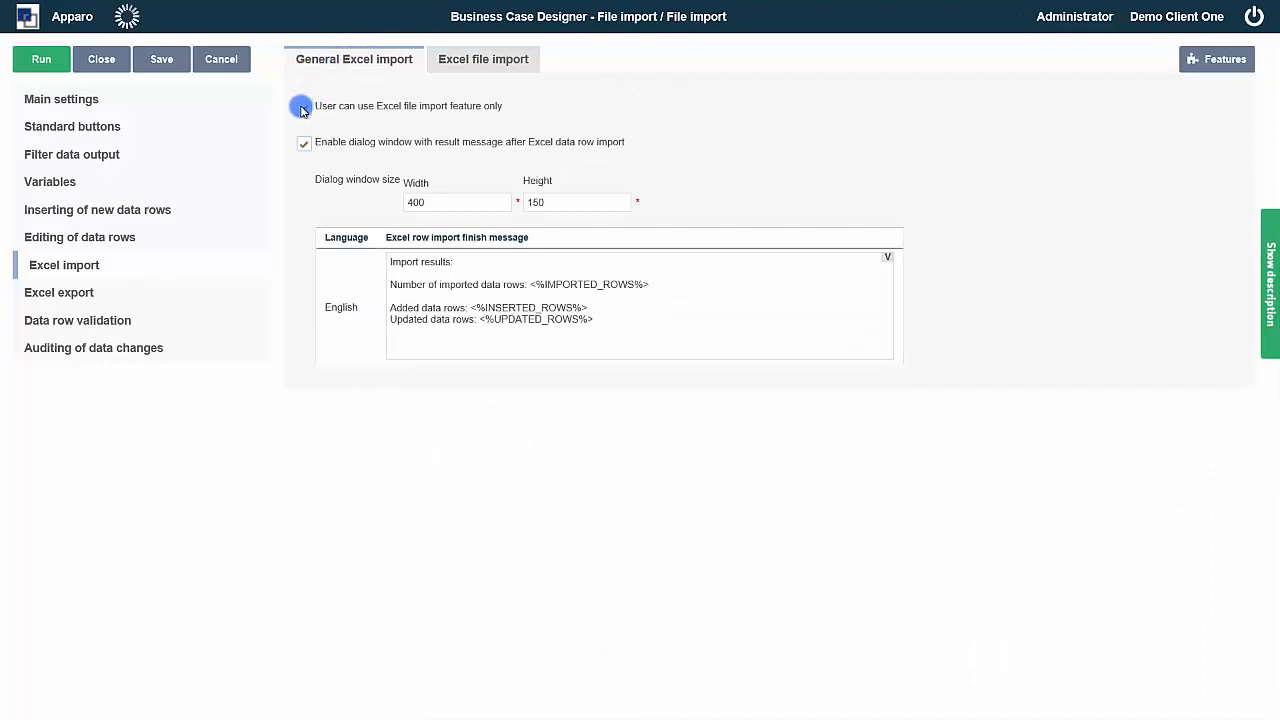
# Step: Create the File import portal entry under Main settings > Link into Portal
pyautogui.click(32, 97)
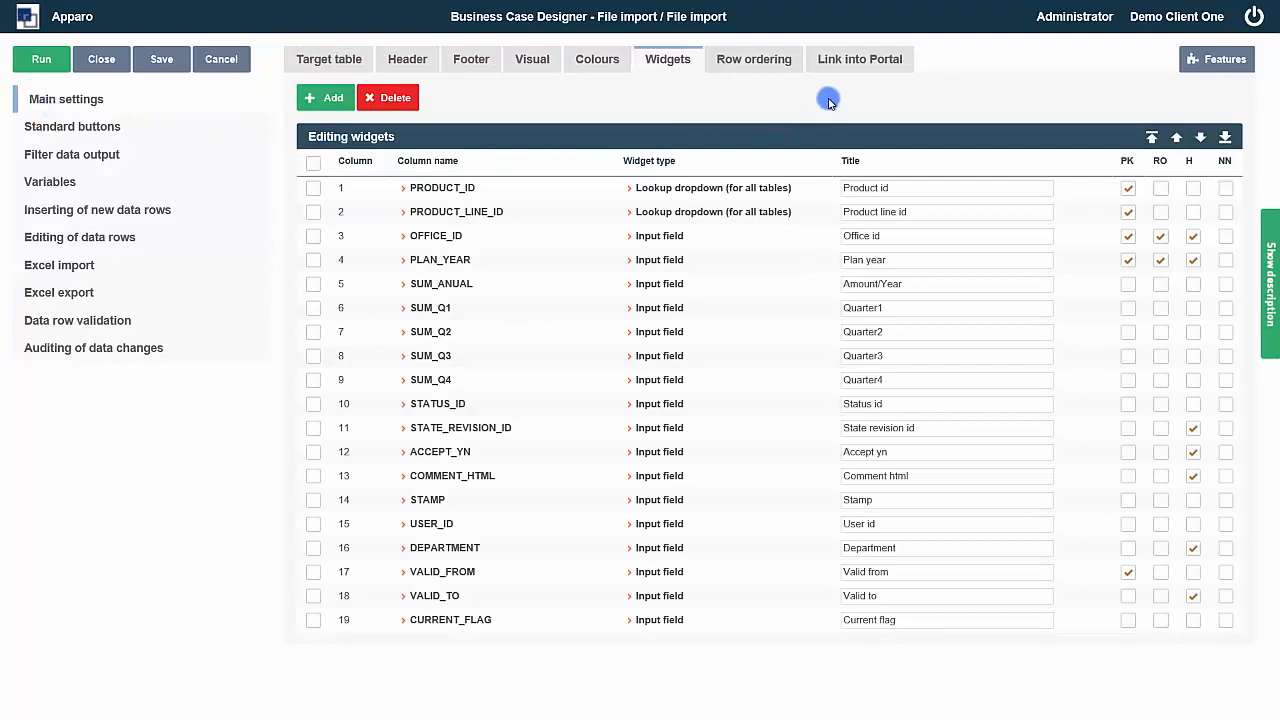
pyautogui.click(845, 70)
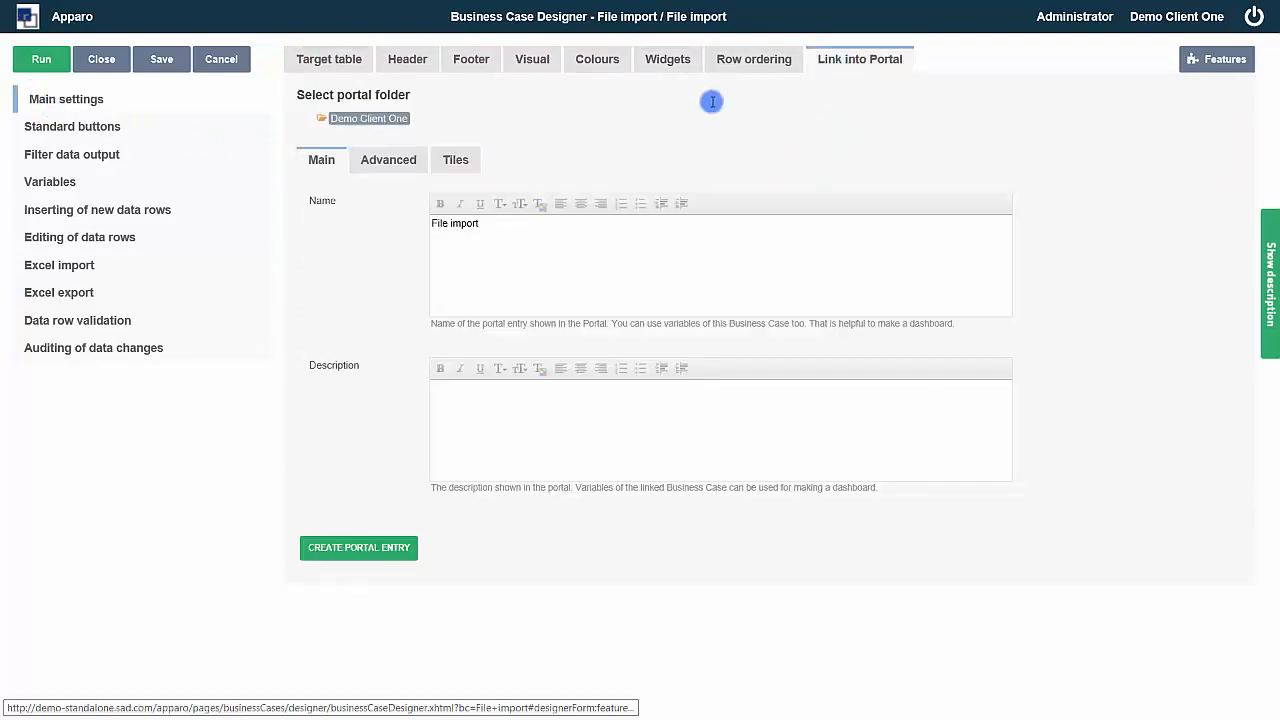
pyautogui.click(355, 549)
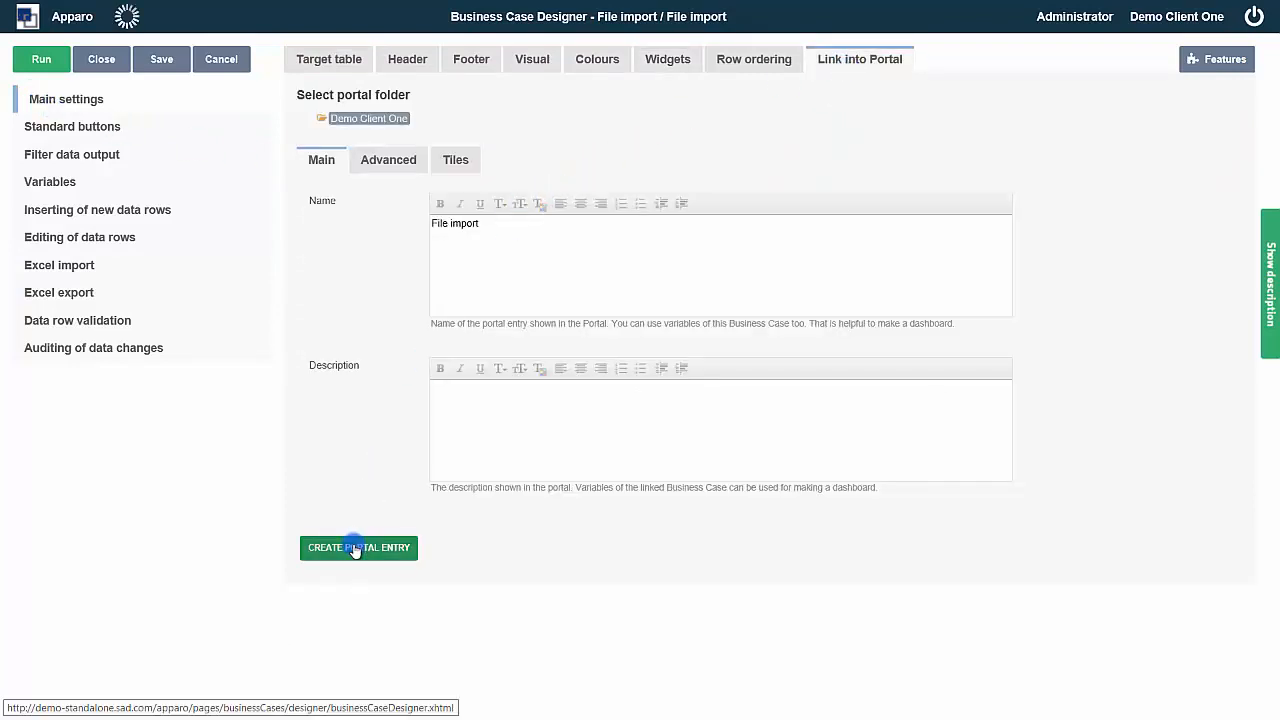
# Step: Log out of the designer and log back in with the test user's username and password
pyautogui.click(1249, 20)
pyautogui.click(645, 243)
pyautogui.write('asmith')
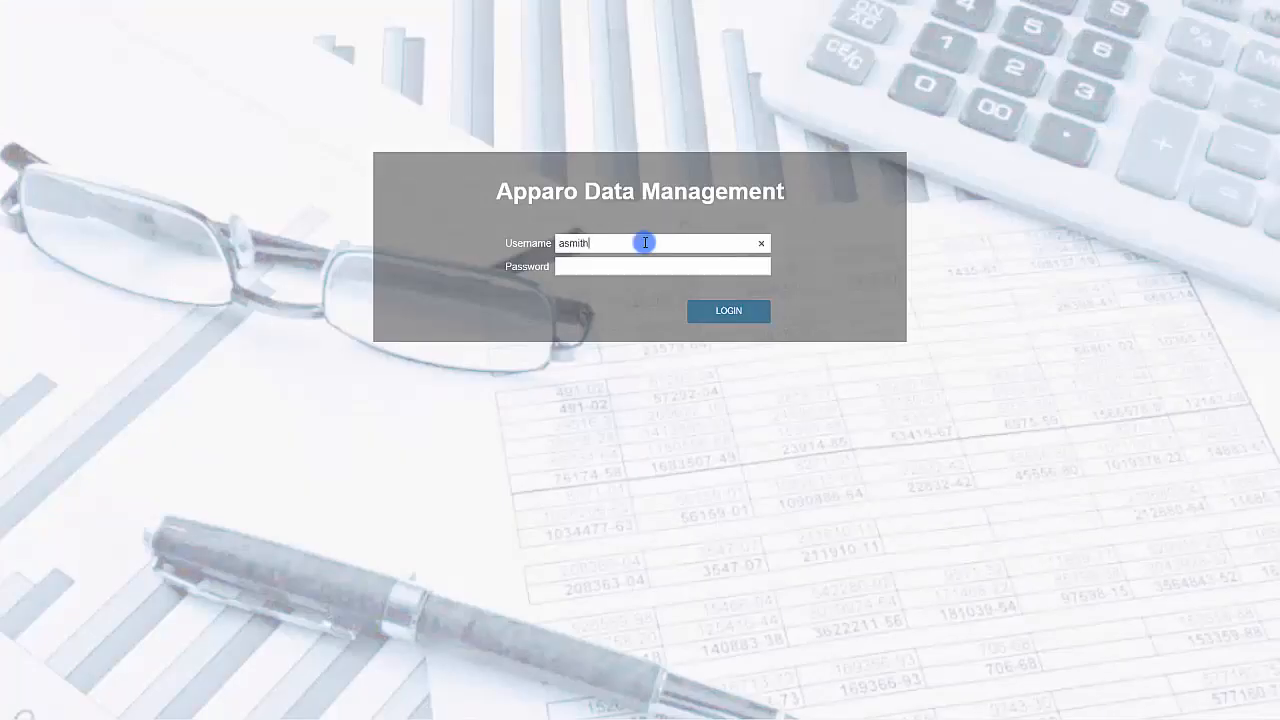
pyautogui.press('Tab')
pyautogui.write('••••••••••••••')
pyautogui.press('Return')
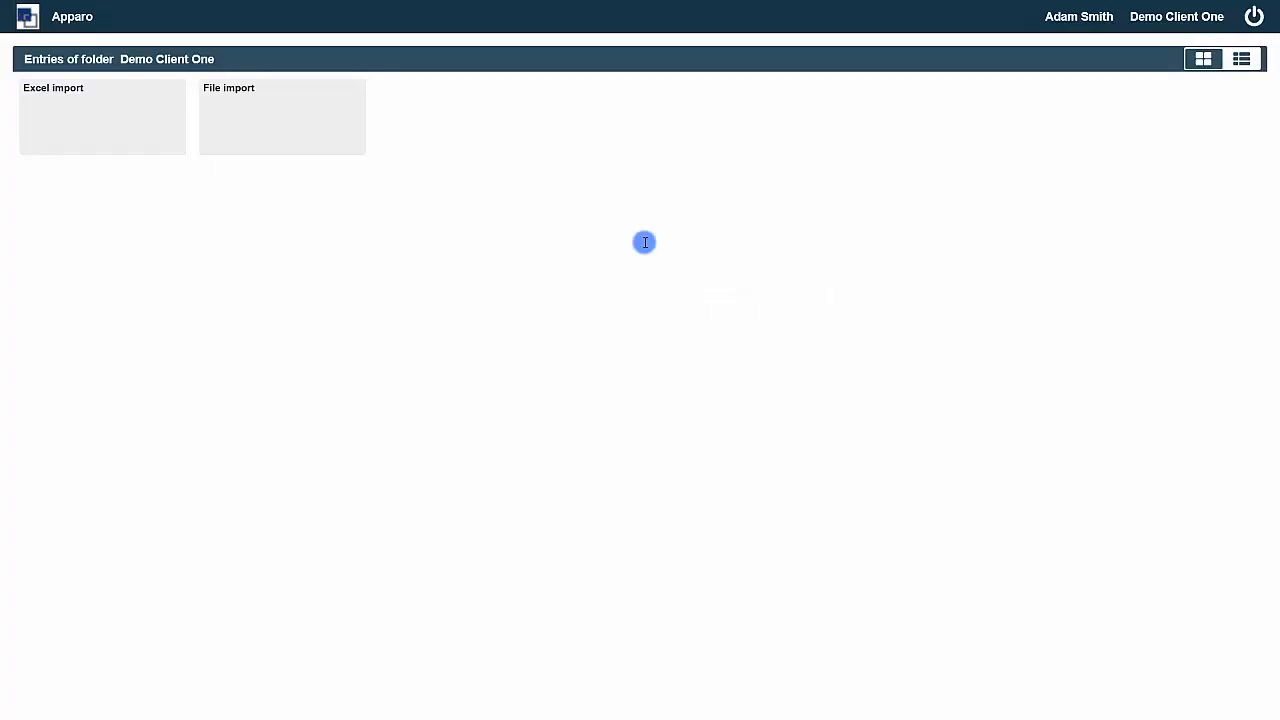
# Step: Open the File import entry and select Test_import.xlsx for upload
pyautogui.click(246, 120)
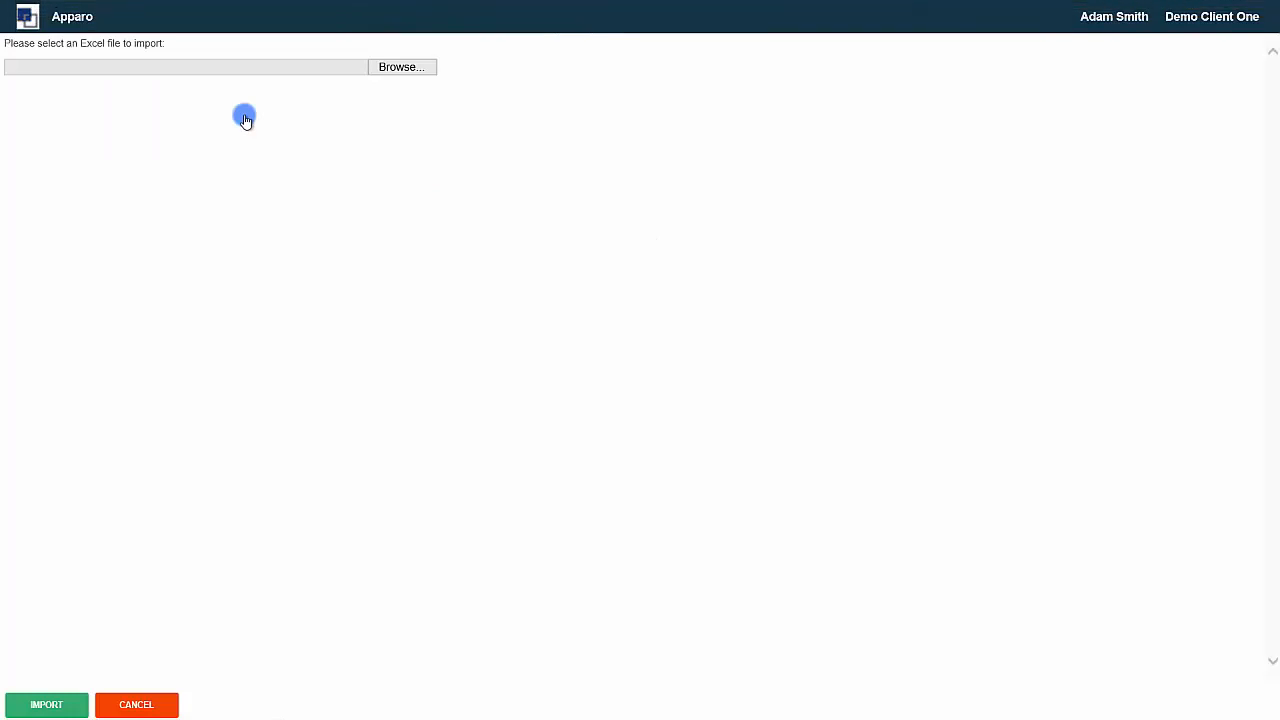
pyautogui.hotkey('alt', 'Tab')
pyautogui.click(396, 66)
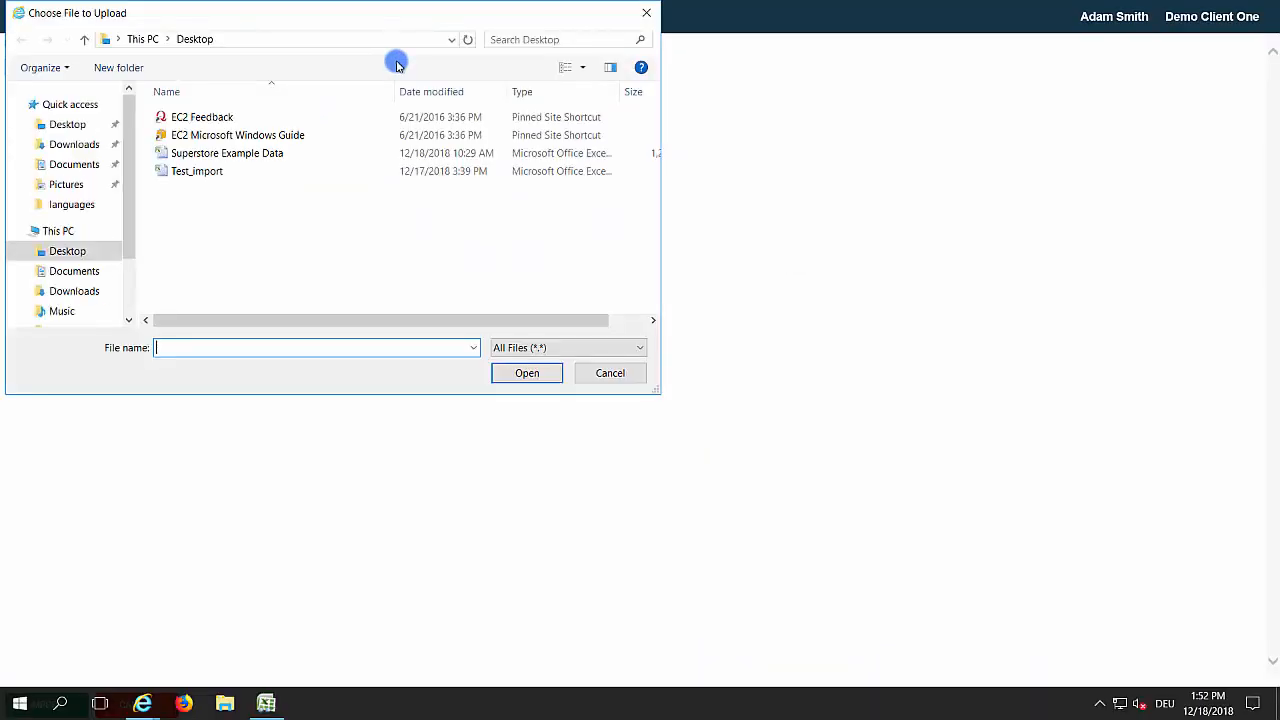
pyautogui.click(217, 172)
pyautogui.doubleClick(217, 172)
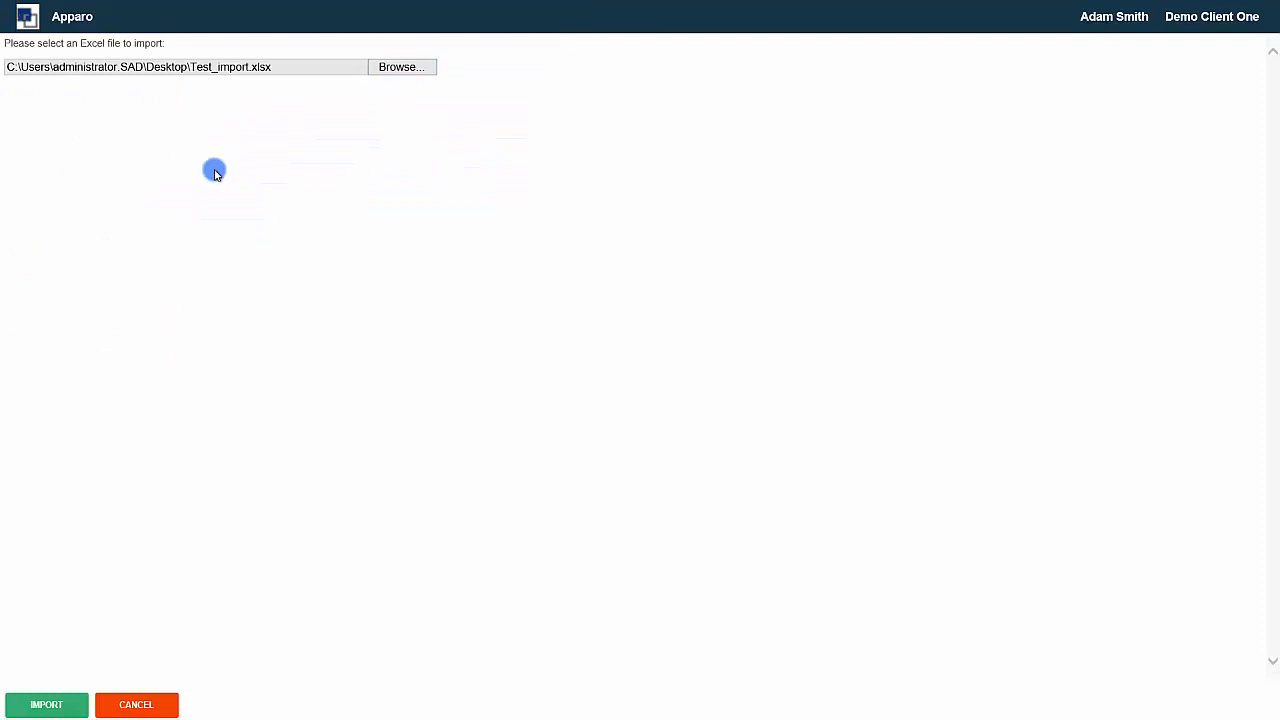
# Step: Import the file, correct the flagged row, and retry so 1 data row is added
pyautogui.click(70, 702)
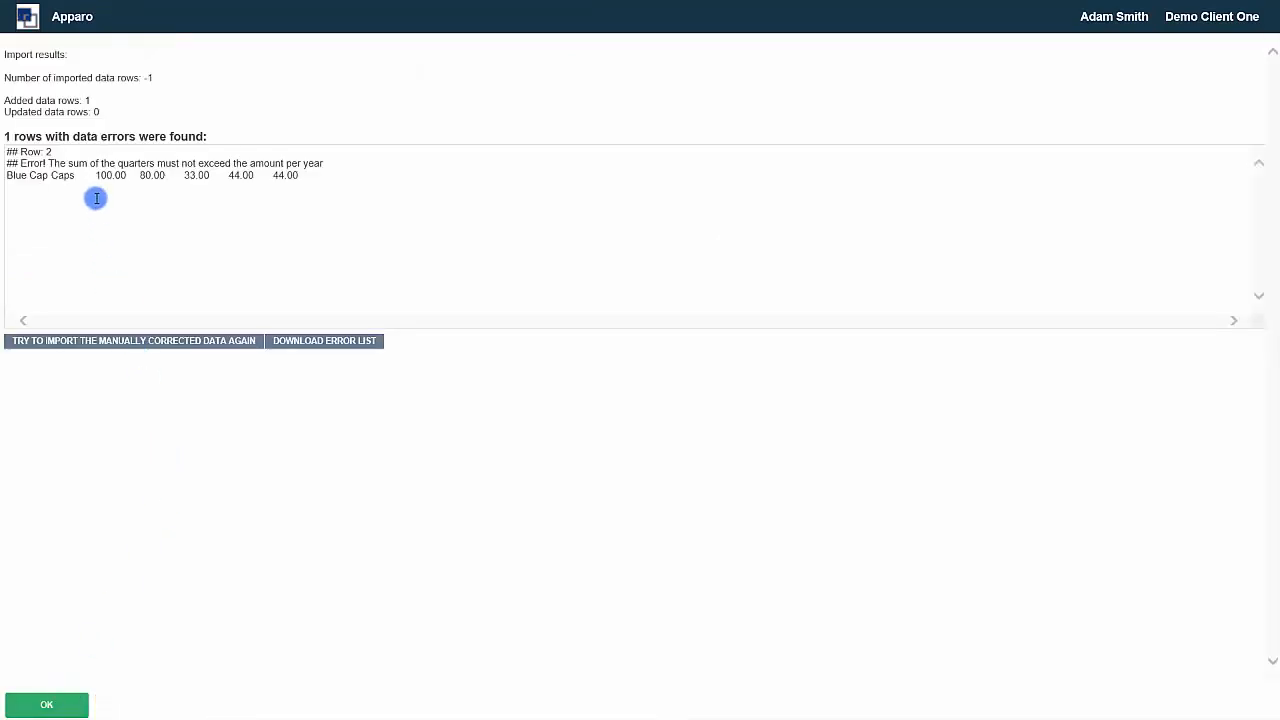
pyautogui.click(94, 175)
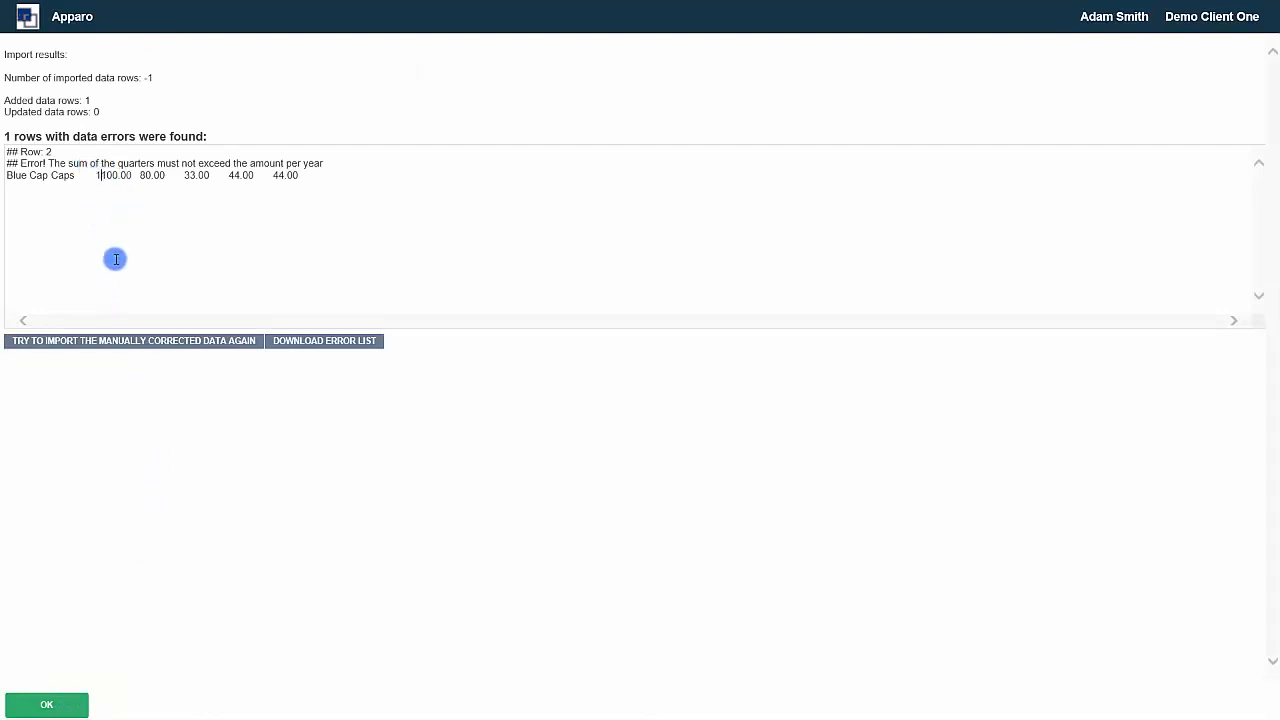
pyautogui.click(131, 341)
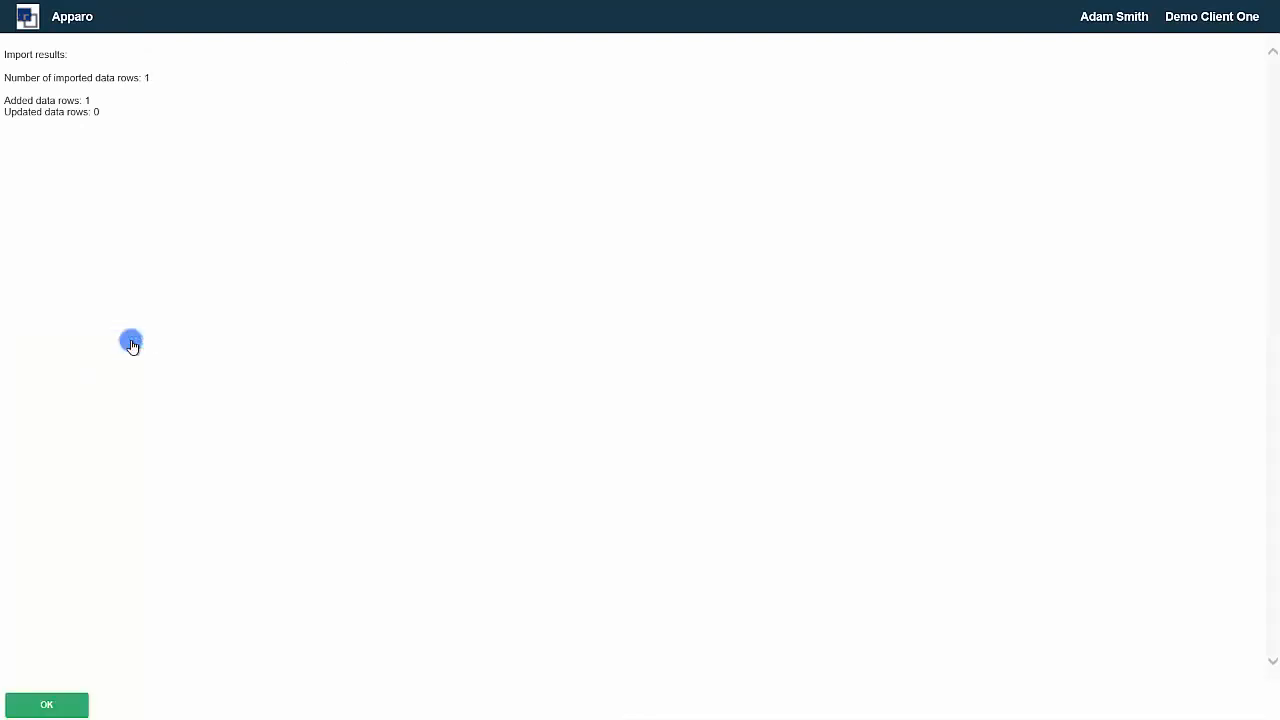